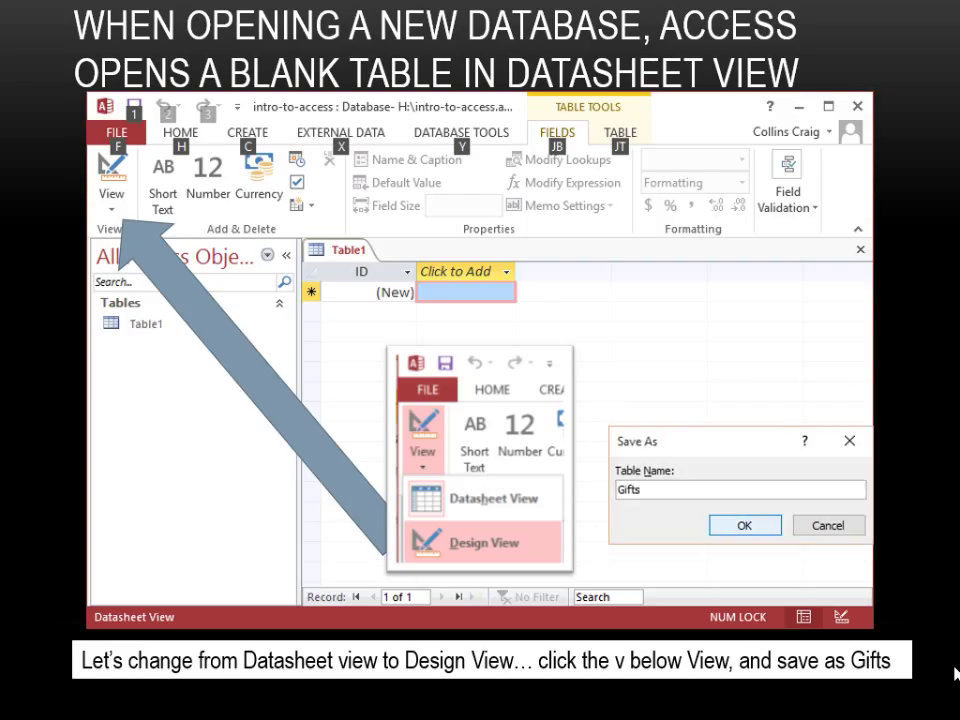
key("Right")
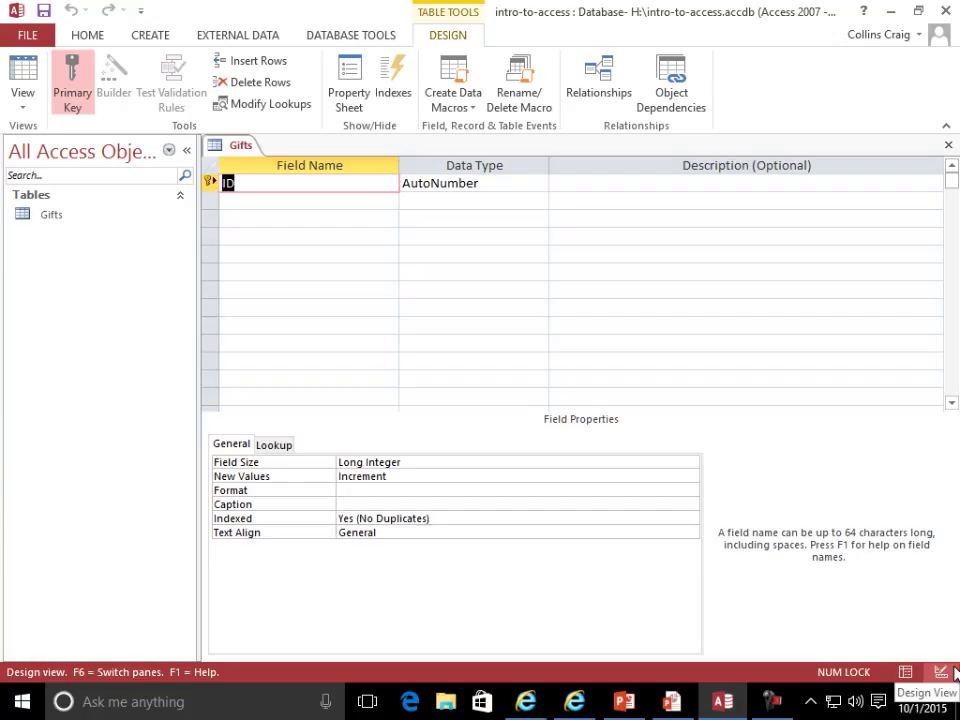
Rename the Gifts table's primary key field ID to First_Name and set its data type to Short Text
type("First_Name")
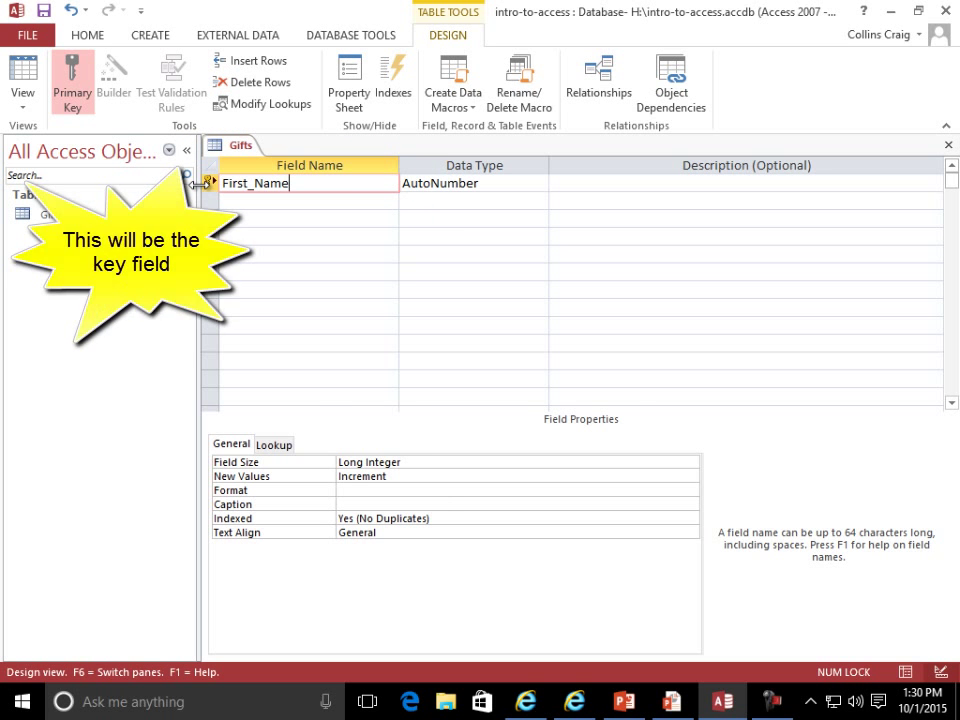
left_click(465, 180)
left_click(540, 182)
left_click(491, 203)
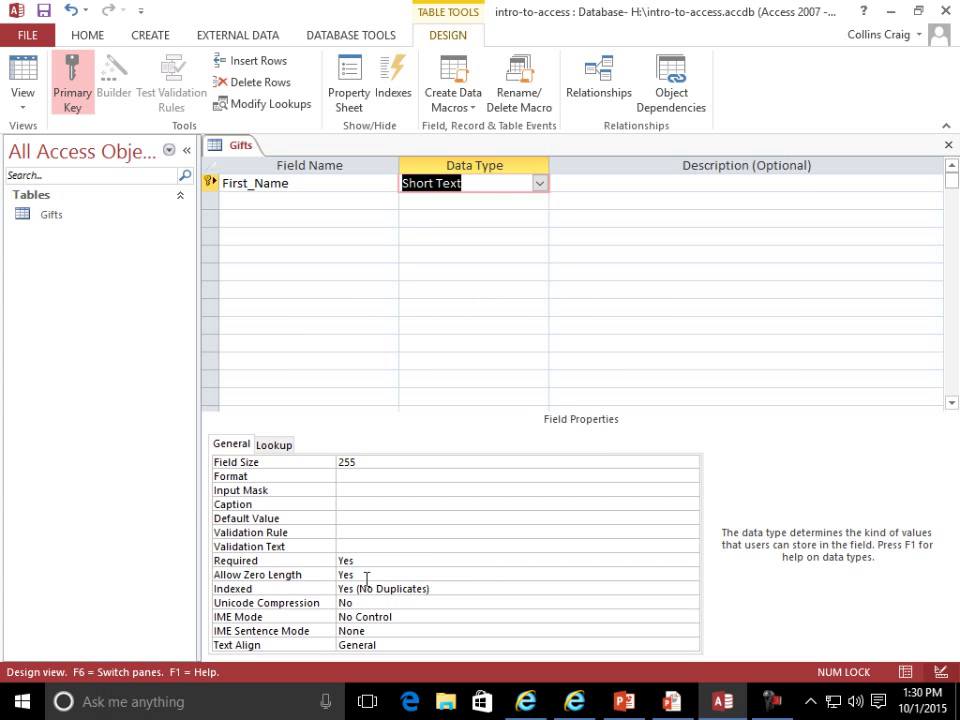
key("Tab")
key("Tab")
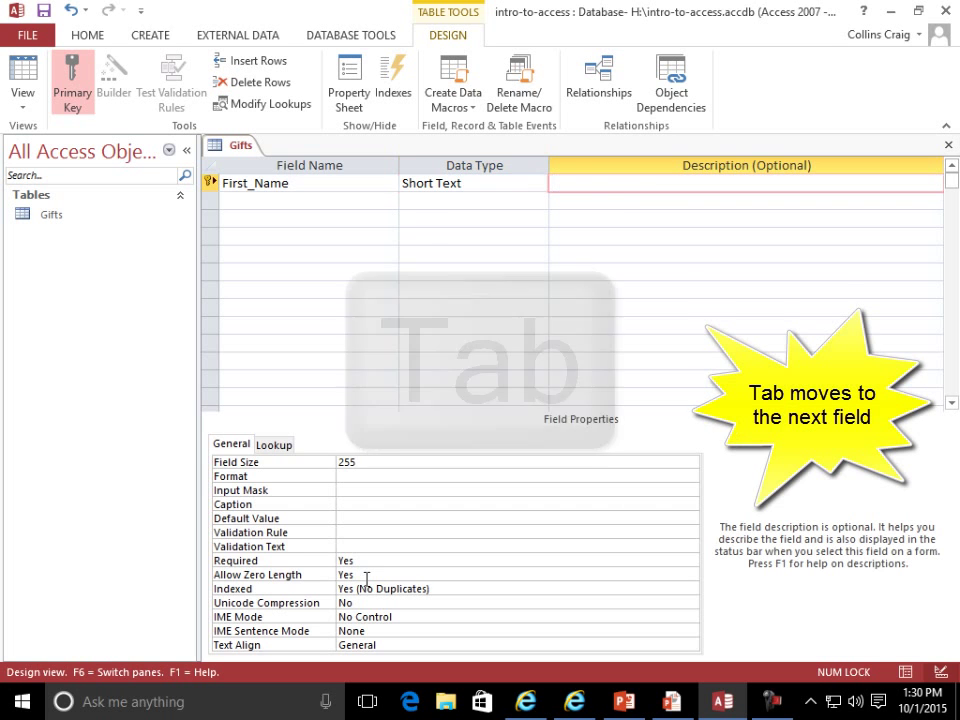
key("Tab")
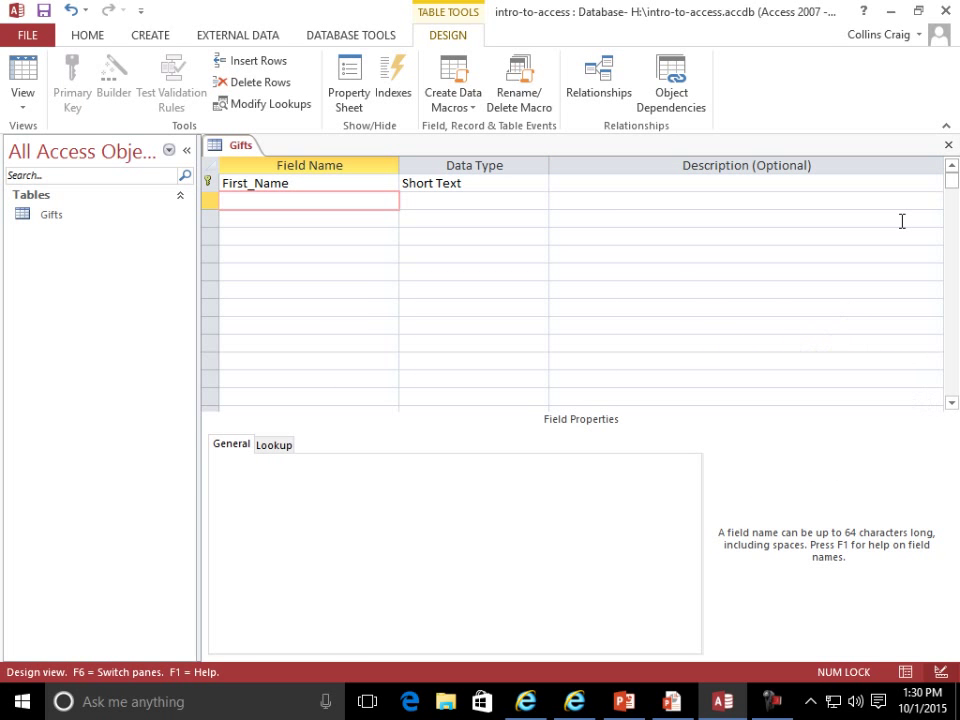
Add three Short Text fields named Gift, Adjective and Room below First_Name
type("Gift")
key("Tab")
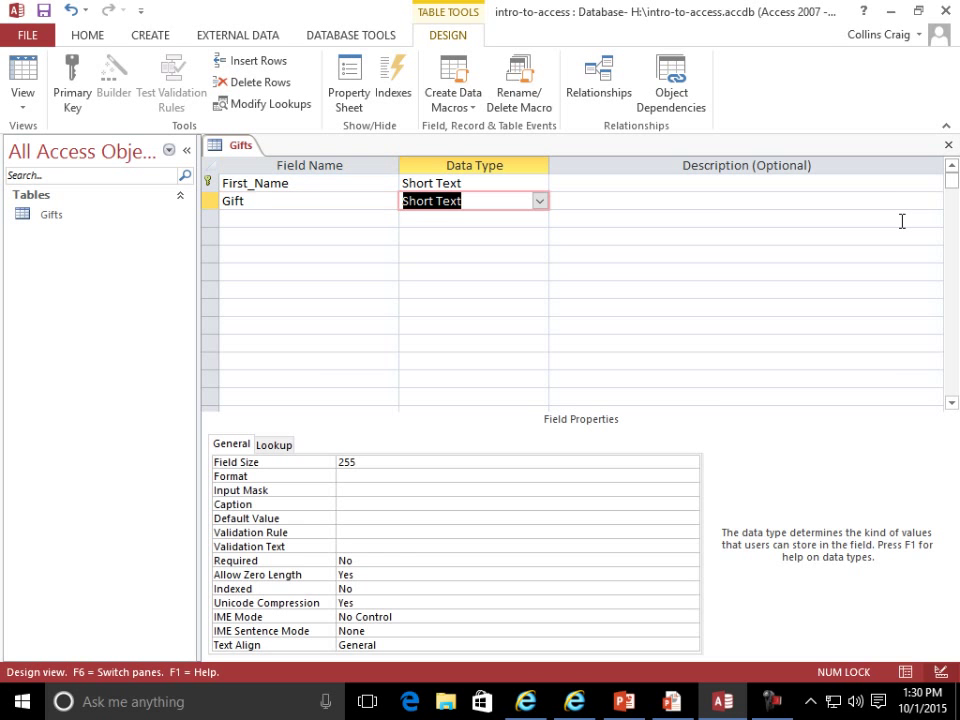
key("Tab")
key("Tab")
type("Adjective")
key("Tab")
key("Tab")
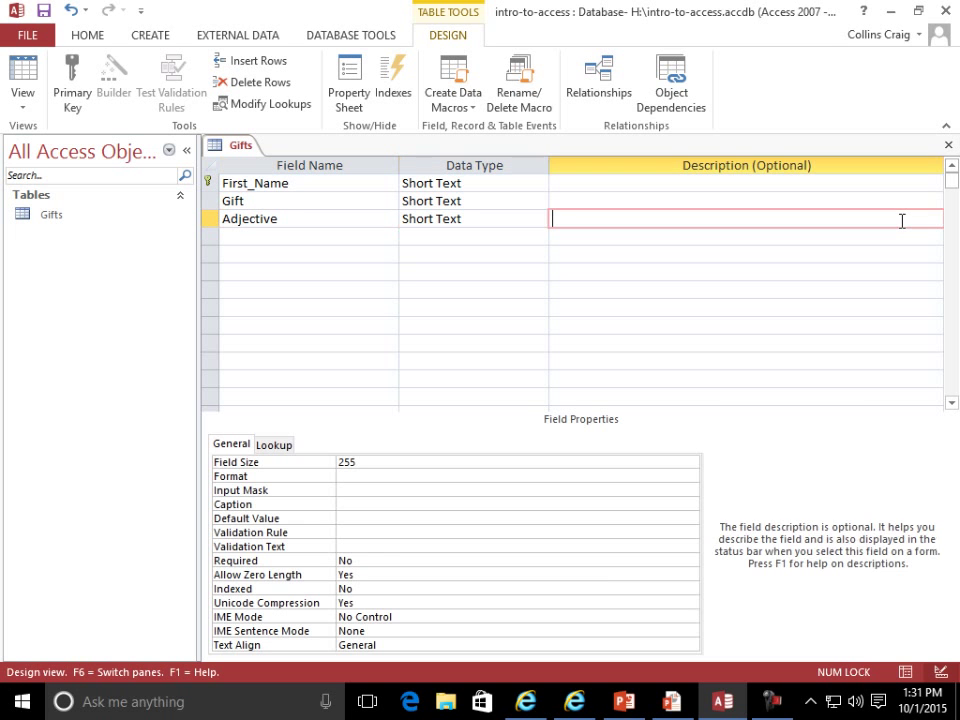
key("Tab")
type("Room")
key("Tab")
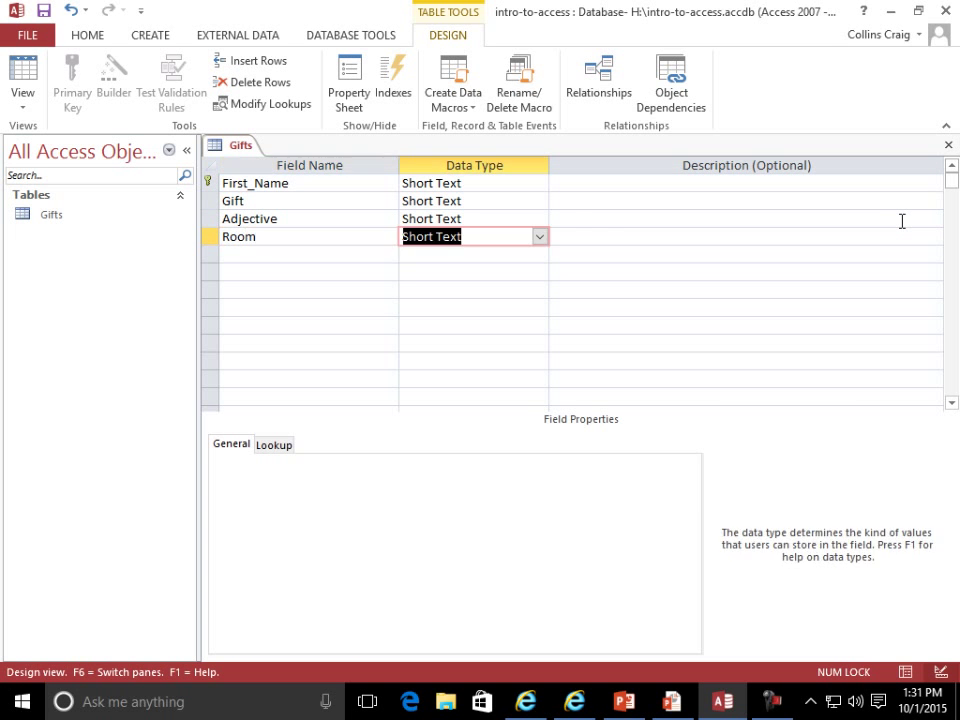
key("Tab")
key("Tab")
Add a field named Cost below Room and set its data type to Currency
type("Cost")
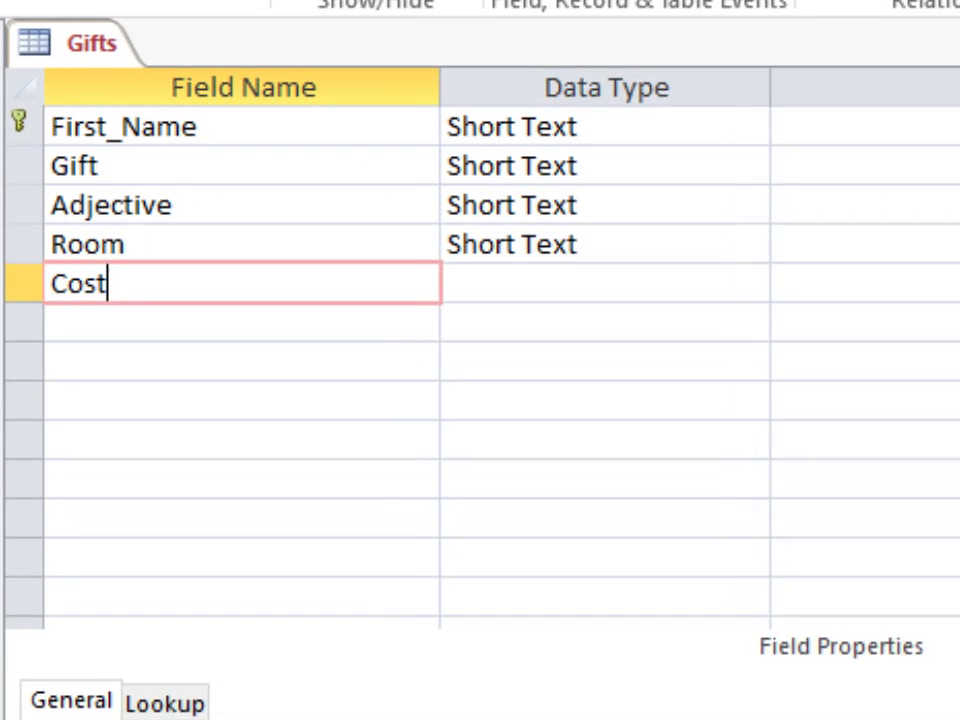
key("Tab")
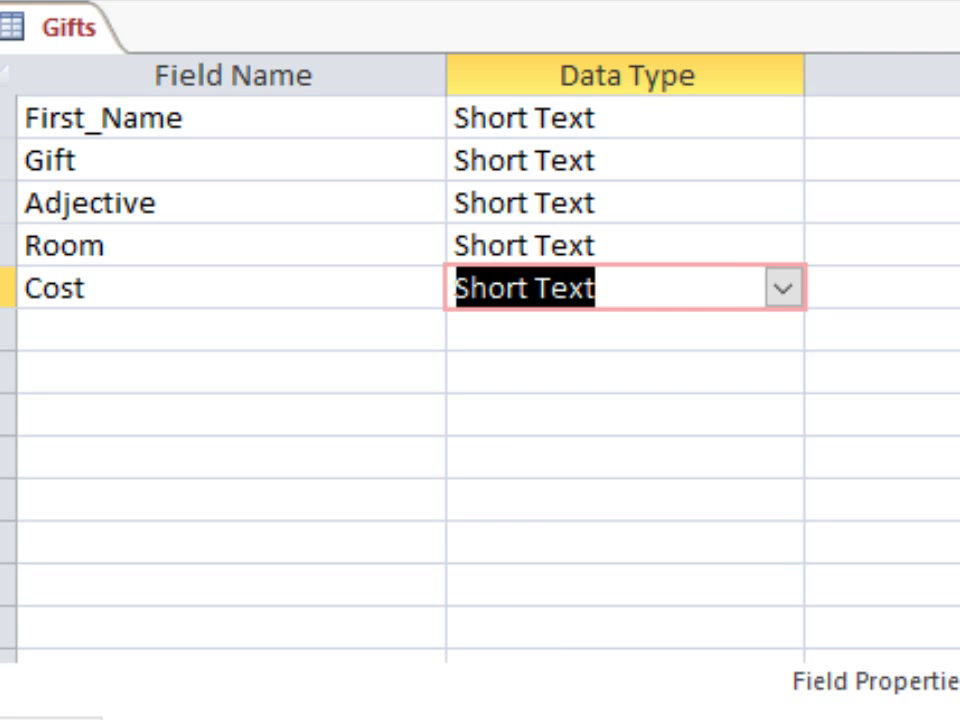
left_click(782, 289)
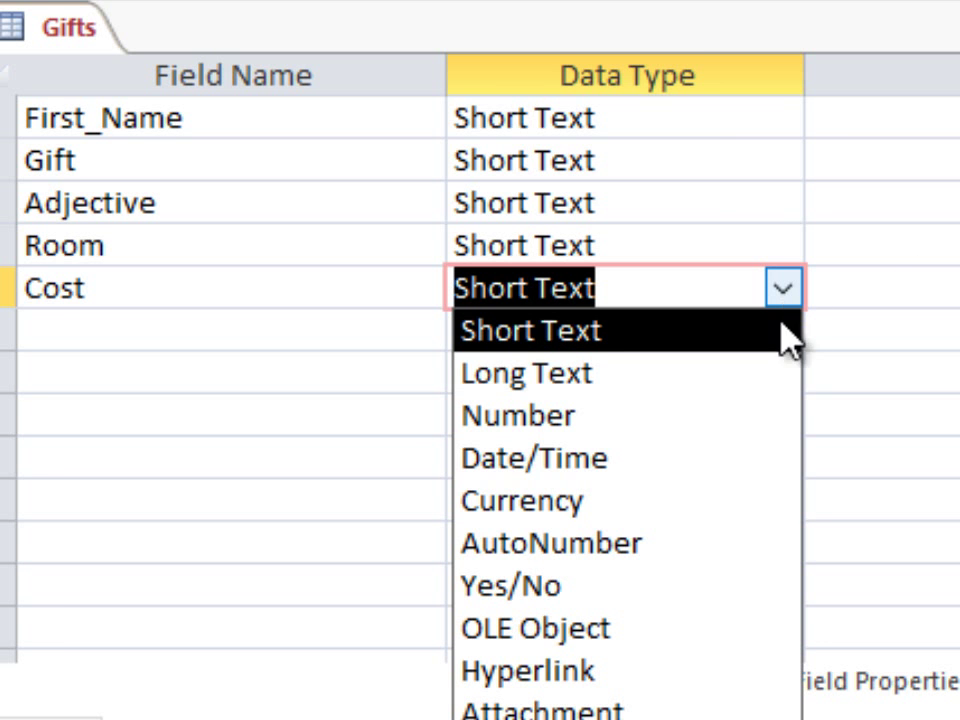
left_click(680, 516)
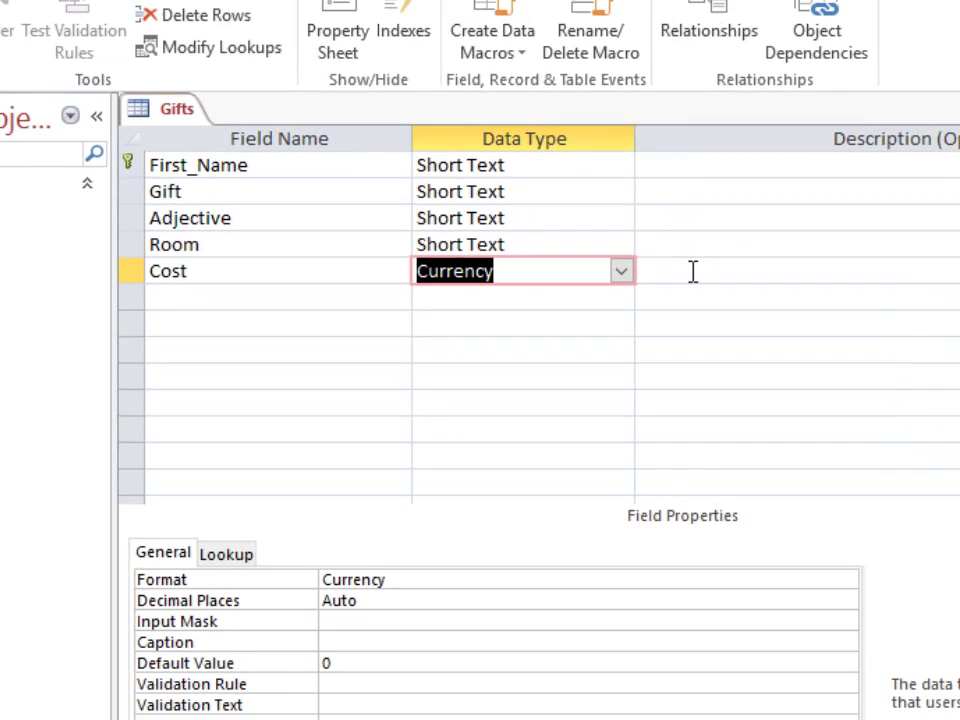
left_click(895, 288)
key("Return")
Add a Short Text field named Store and close the Gifts table, saving its design changes
type("St")
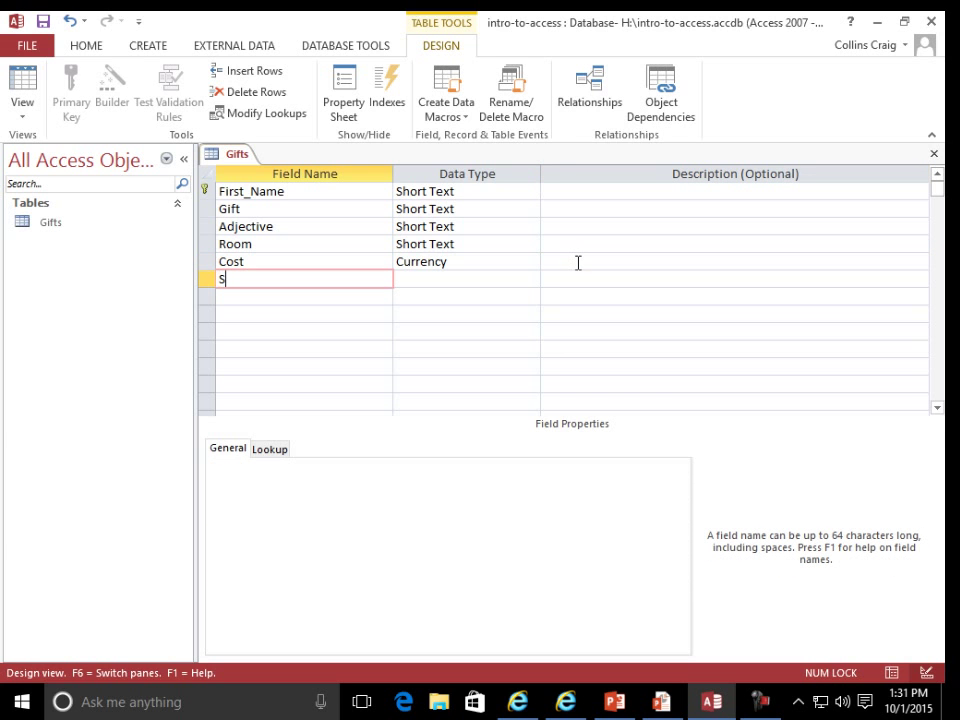
type("ore")
key("Return")
key("Return")
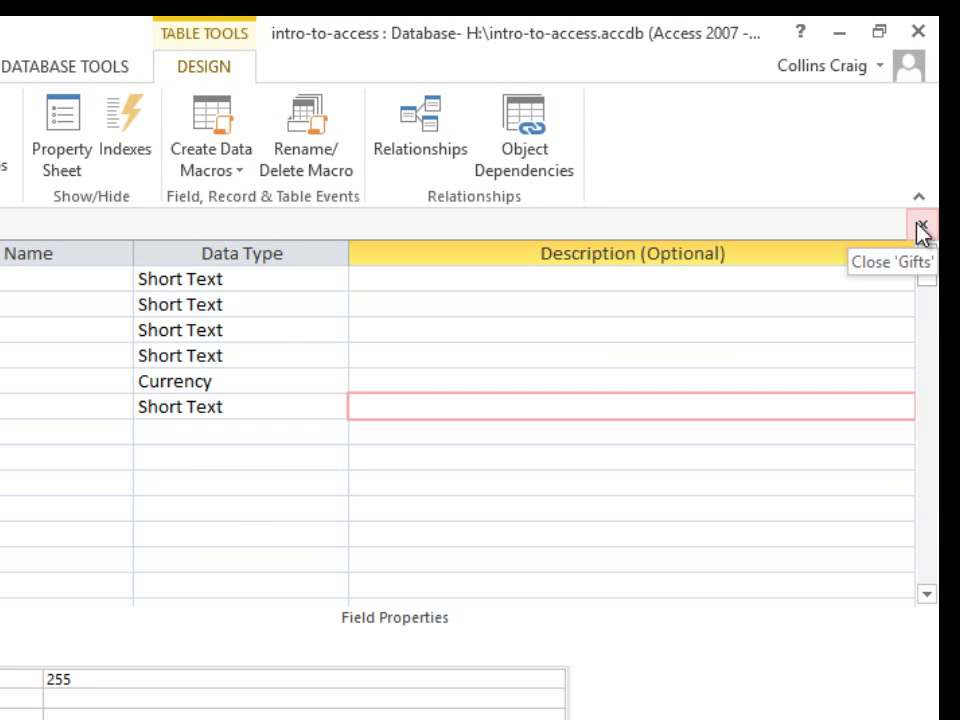
left_click(921, 229)
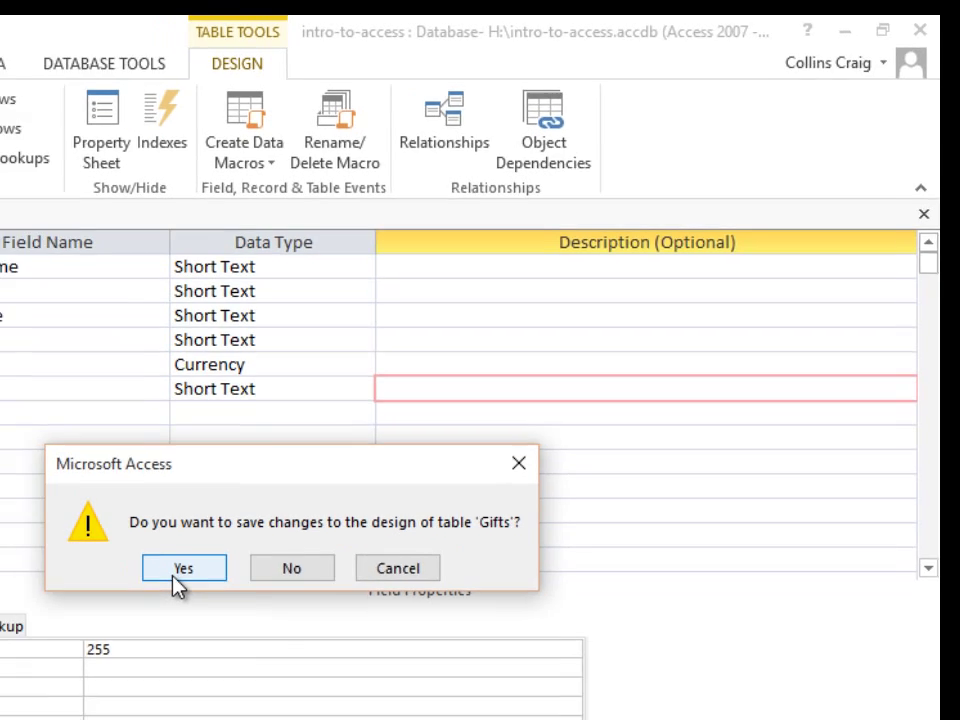
left_click(140, 600)
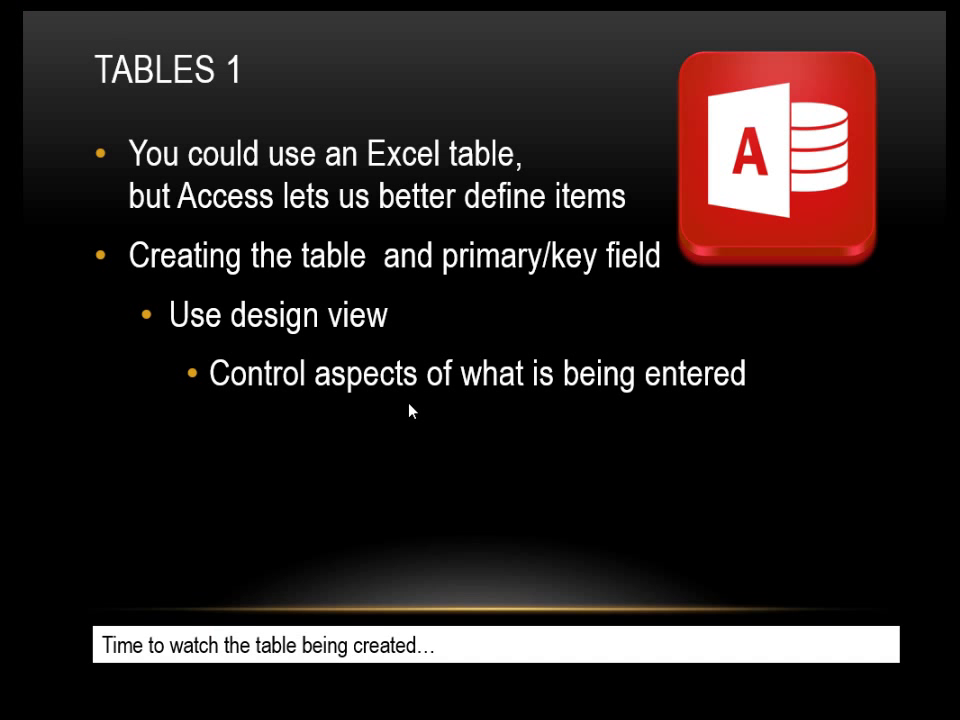
left_click(409, 410)
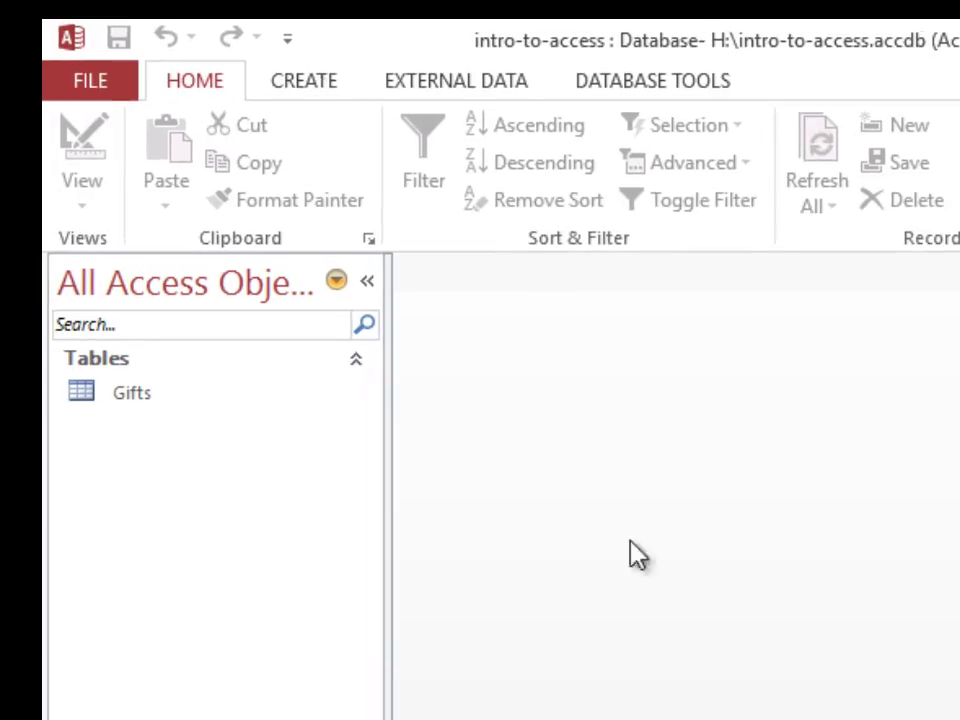
Start a new form with the Form Wizard and include all fields of the Gifts table
left_click(315, 86)
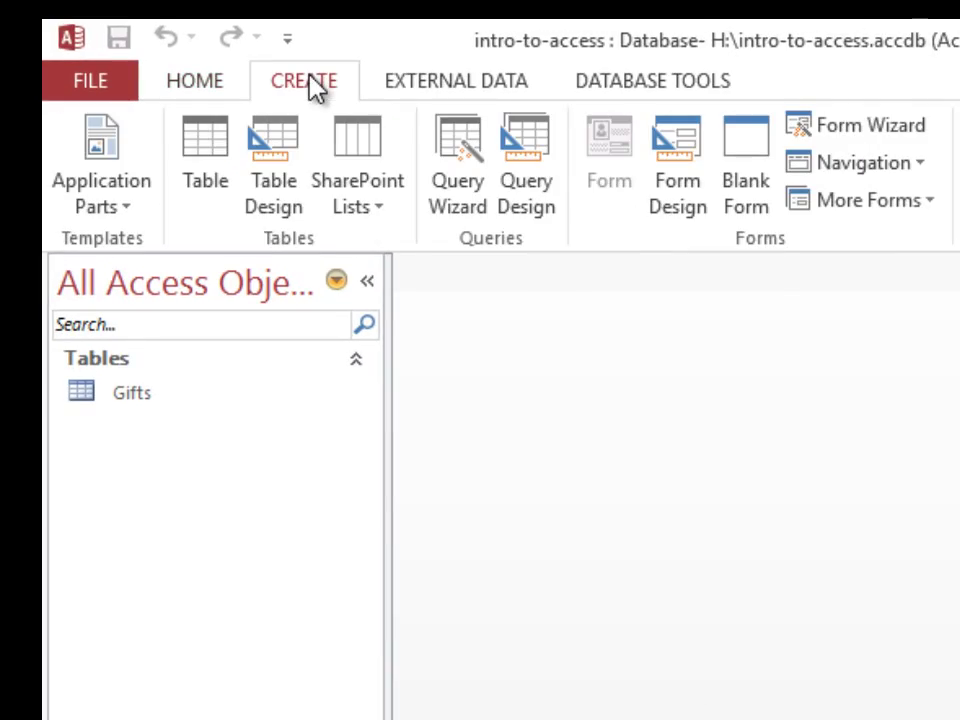
left_click(864, 126)
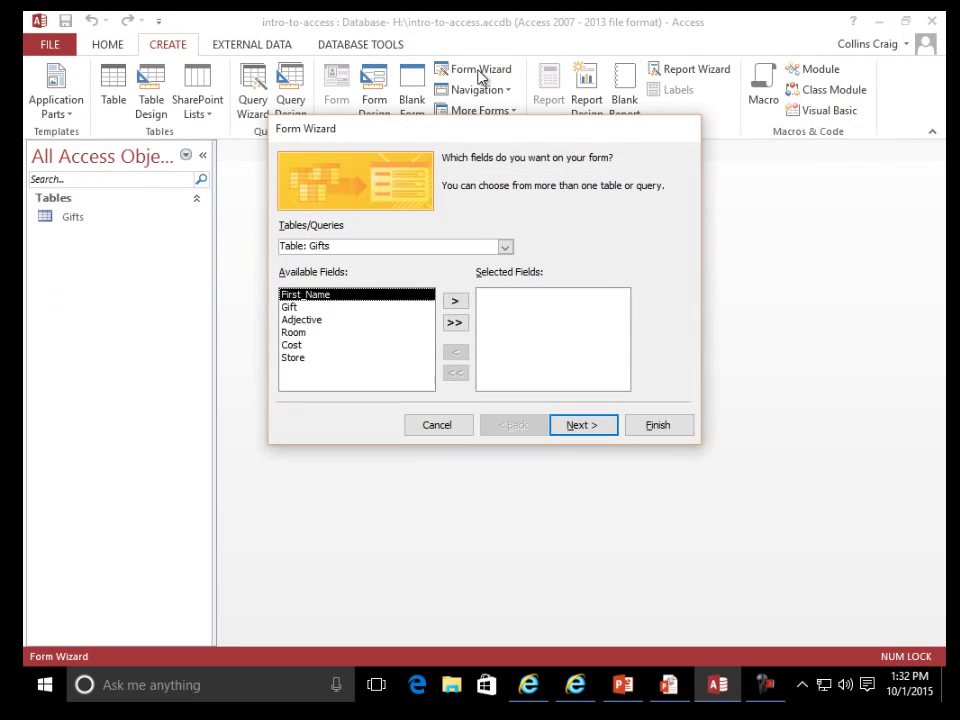
left_click(455, 323)
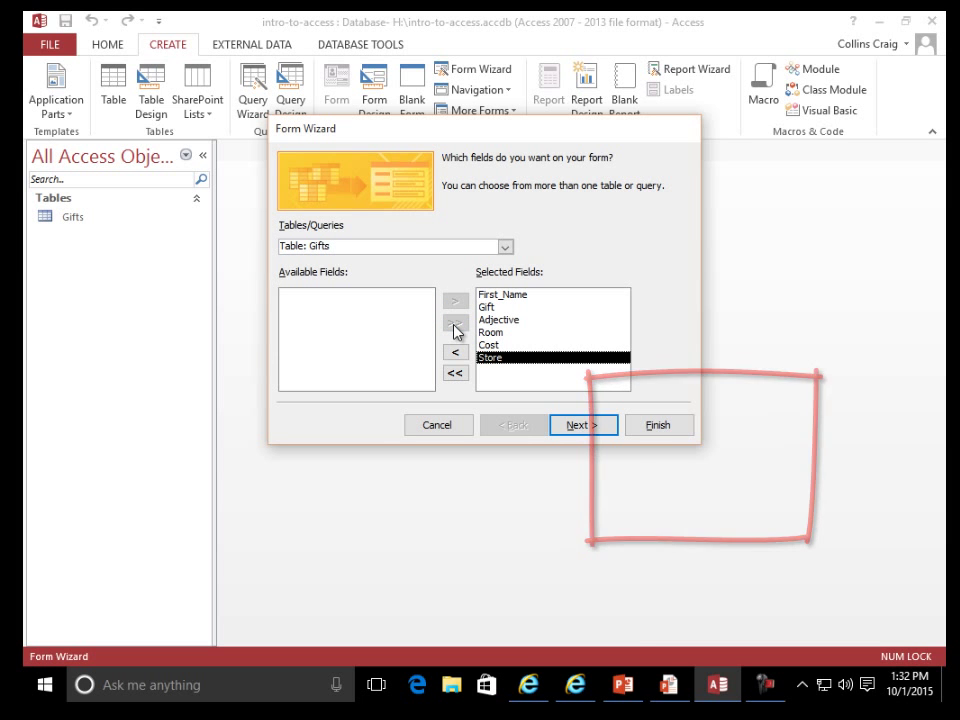
left_click(588, 427)
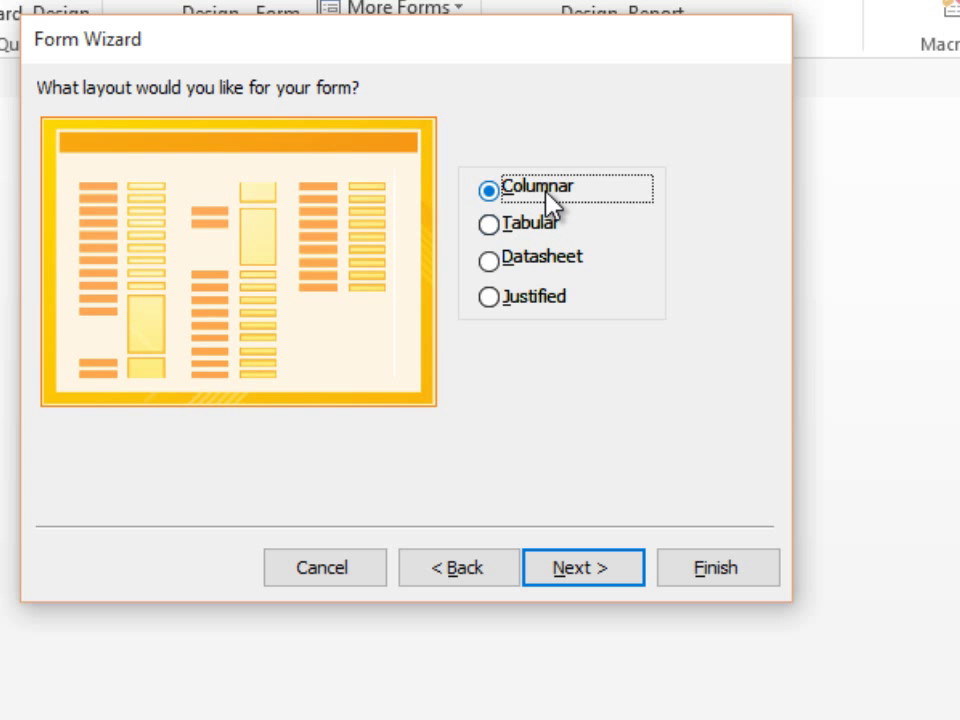
Keep the Columnar layout, title the form "Gifts form" and finish the wizard with the form opened for entering information
left_click(598, 570)
left_click(345, 124)
type("form")
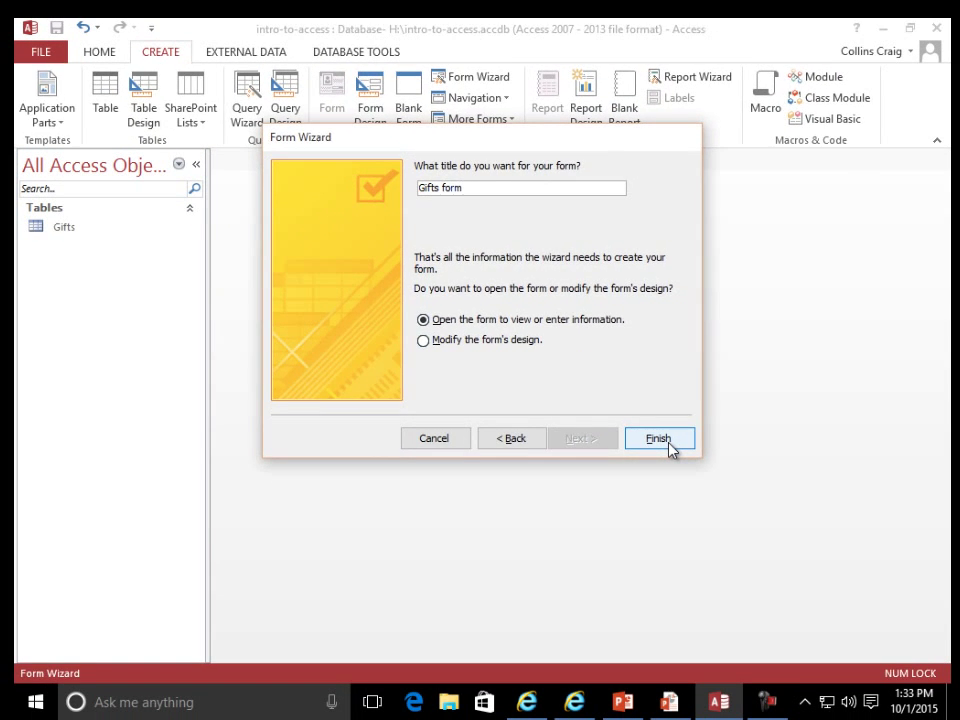
left_click(712, 536)
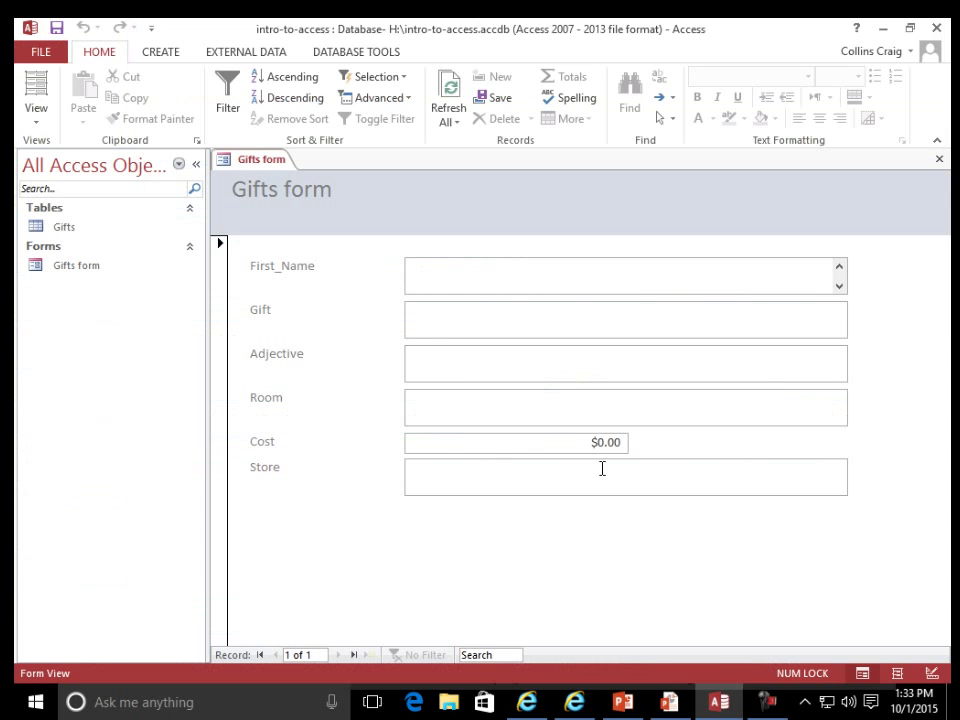
Enter the first record: the person's first name, gift Toaster, adjective useful, room kitchen, cost 10 and store HEB
type("Barney")
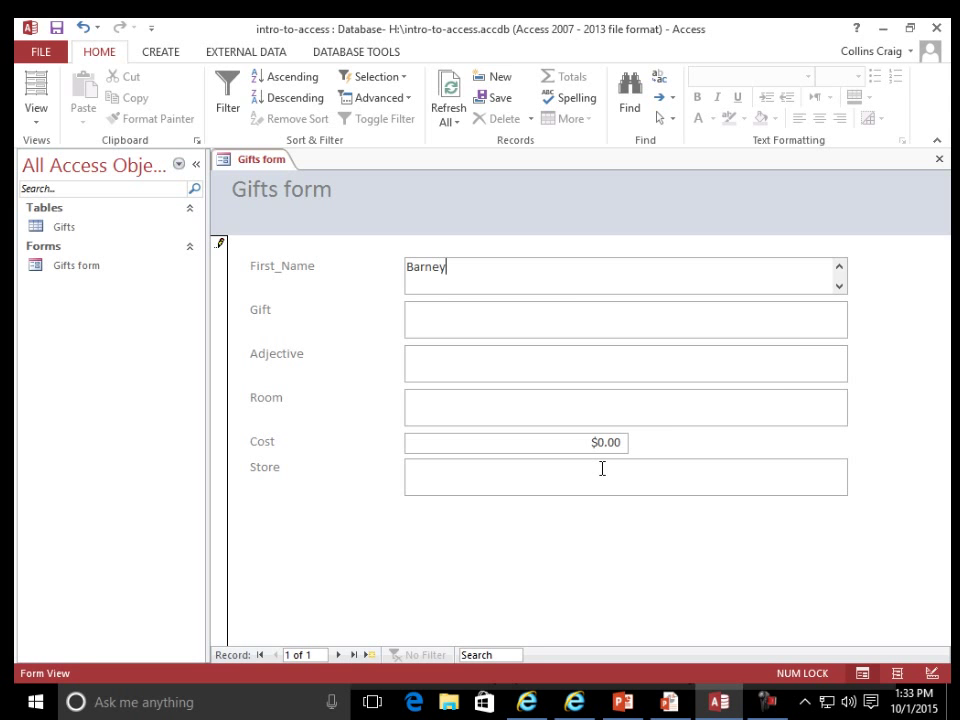
key("Tab")
type("Toaster")
key("Tab")
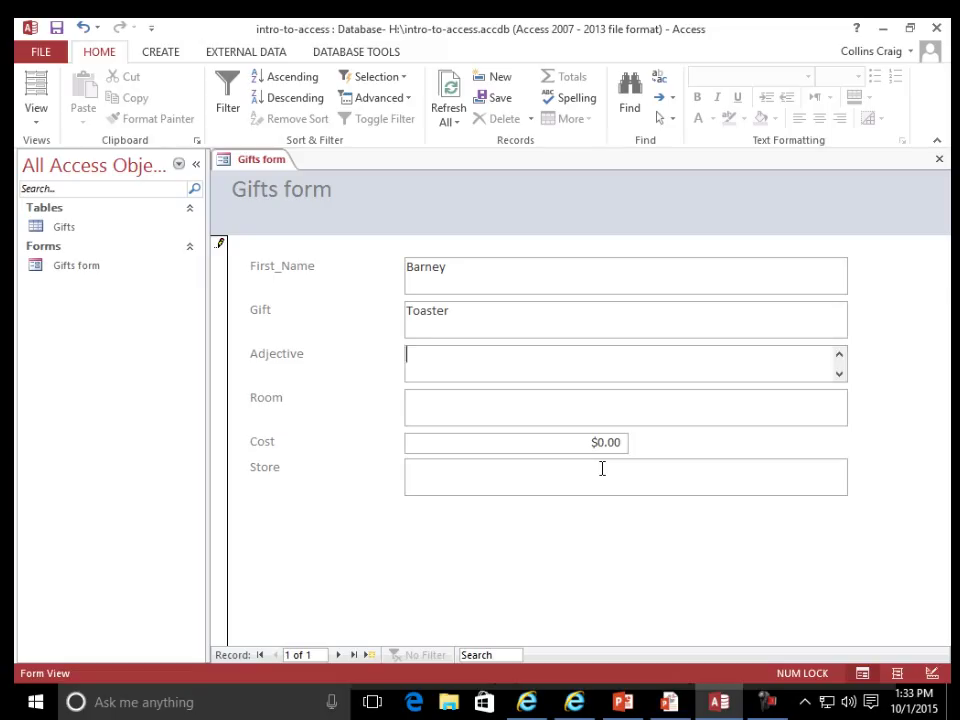
type("useful")
key("Tab")
type("kitchen")
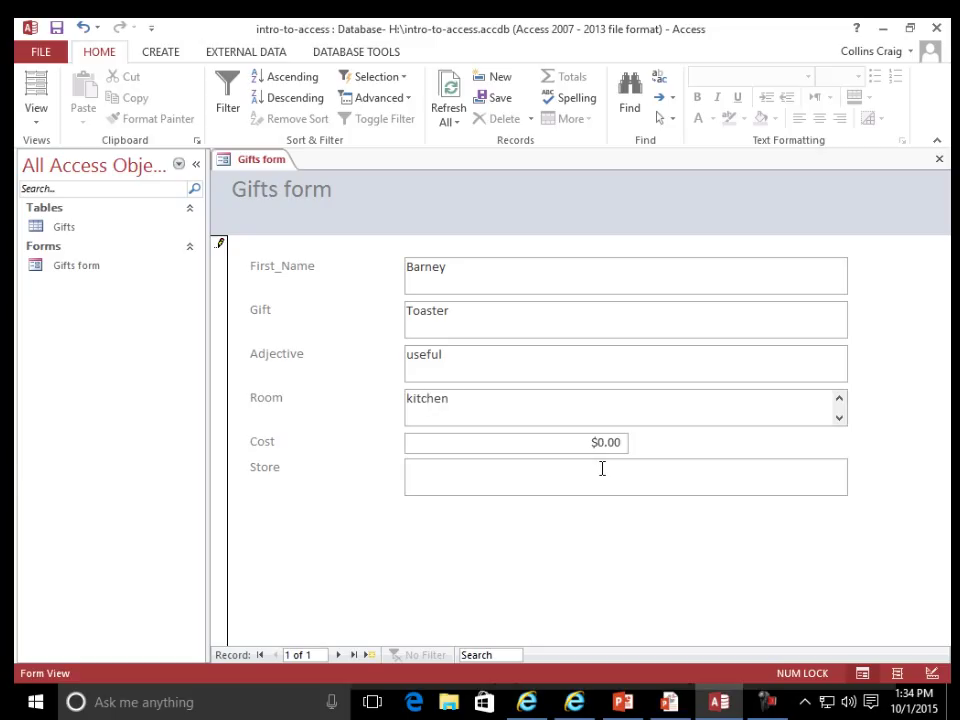
key("Tab")
type("10")
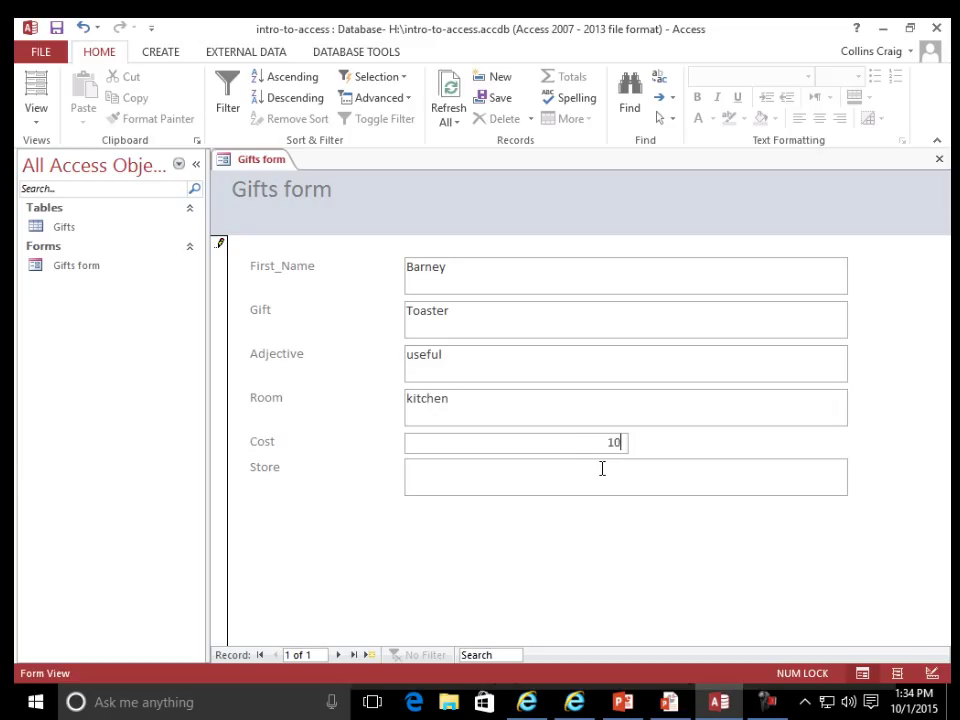
key("Tab")
type("HEB")
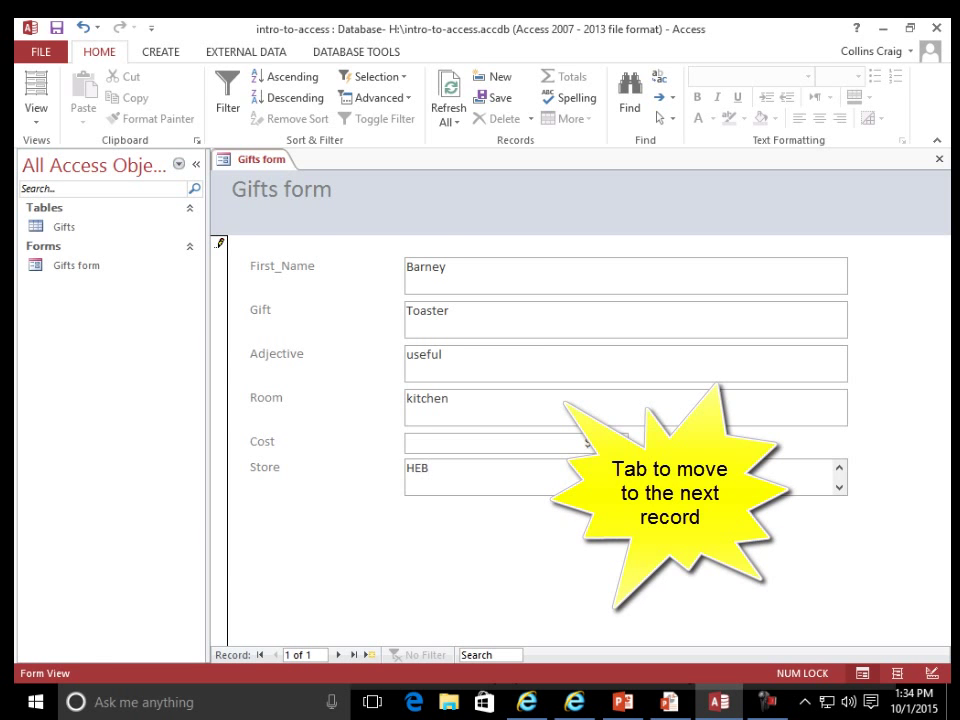
key("Tab")
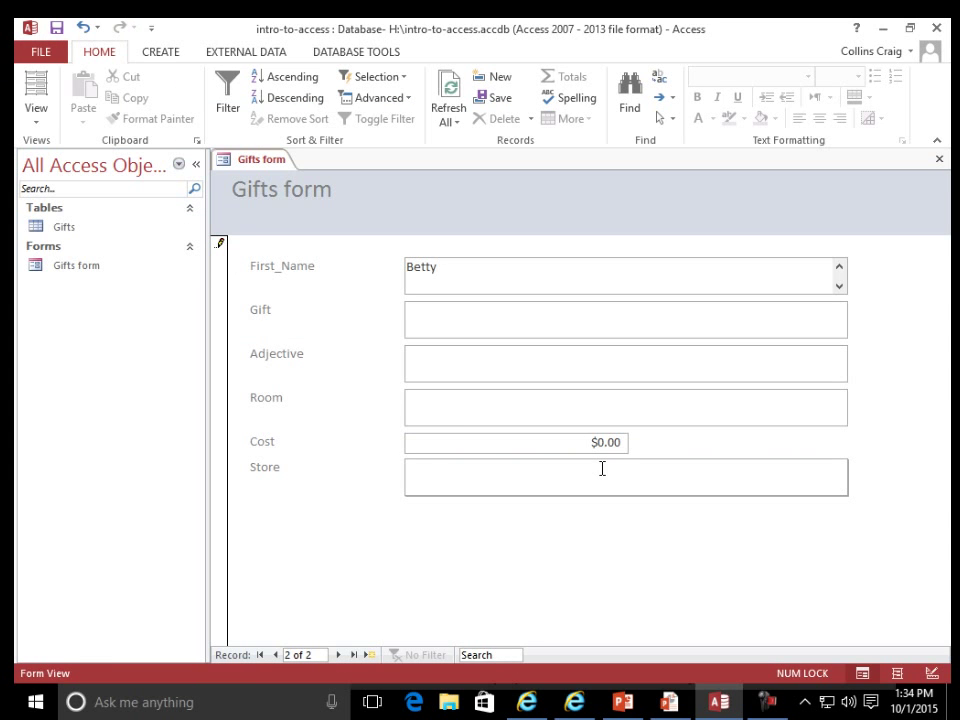
Enter the second record: the person's first name, gift DVR, adjective entertaining, room living room, cost 50 and store Target
key("Tab")
type("DVR")
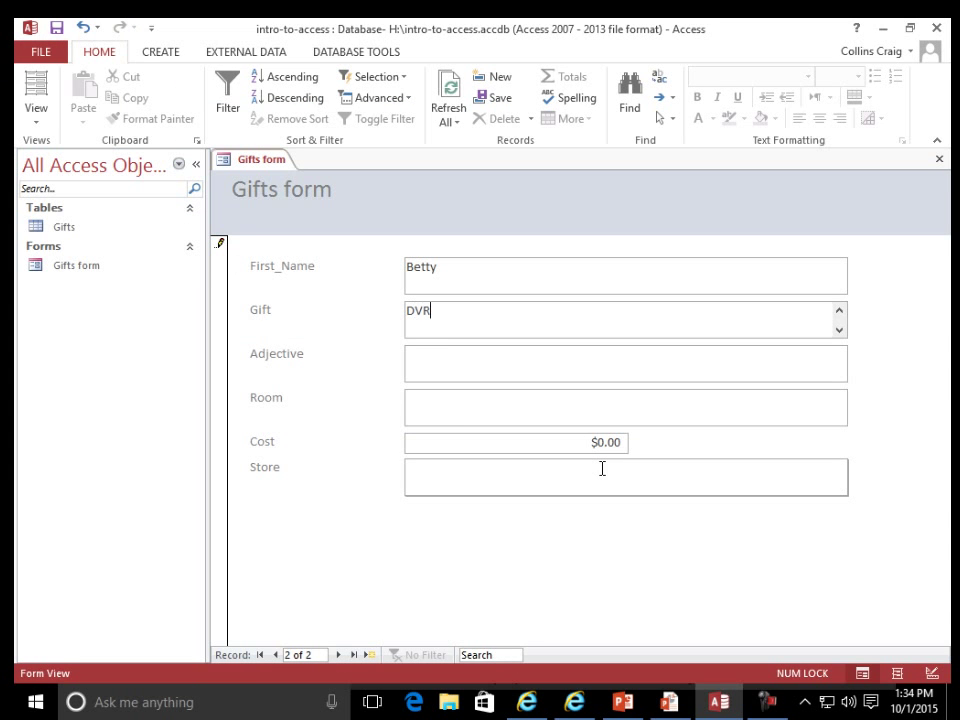
key("Tab")
type("entert")
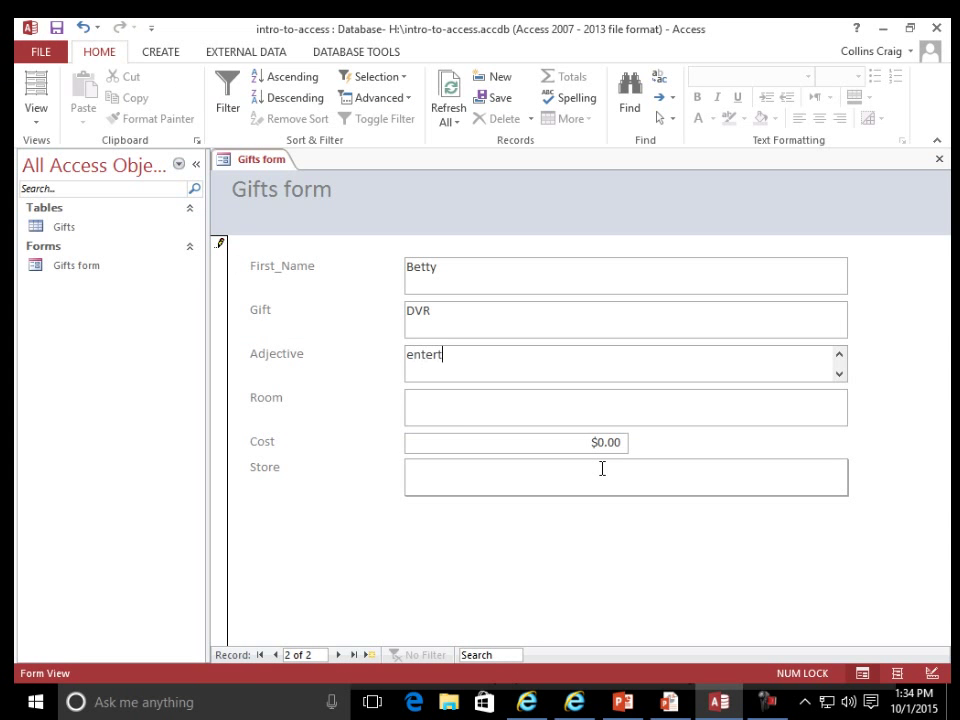
type("aining")
key("Tab")
type("living room")
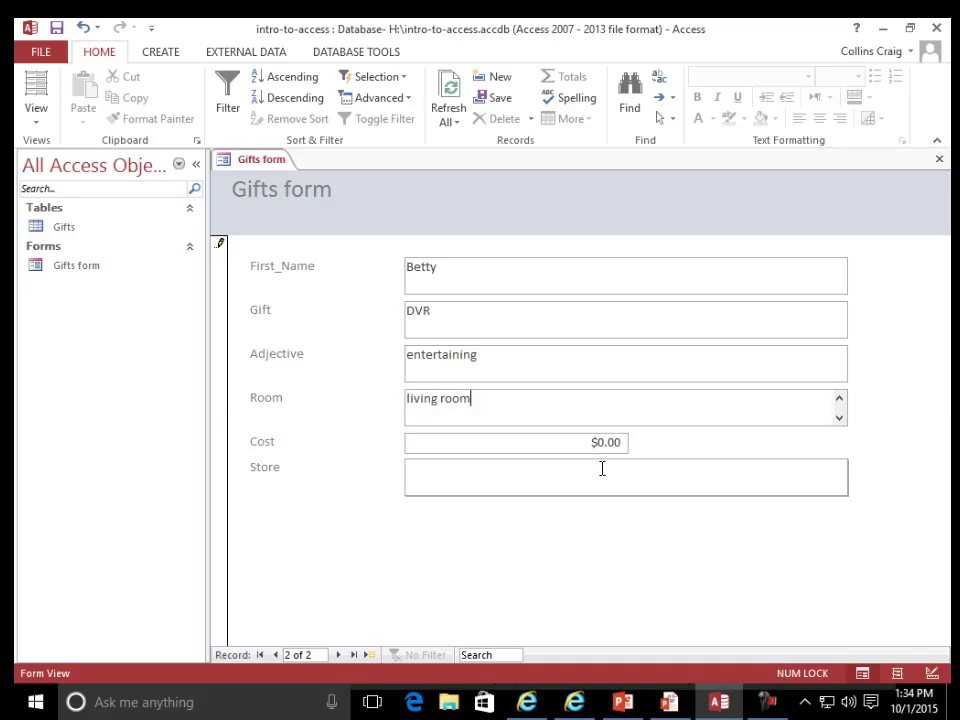
key("Tab")
type("50")
key("Tab")
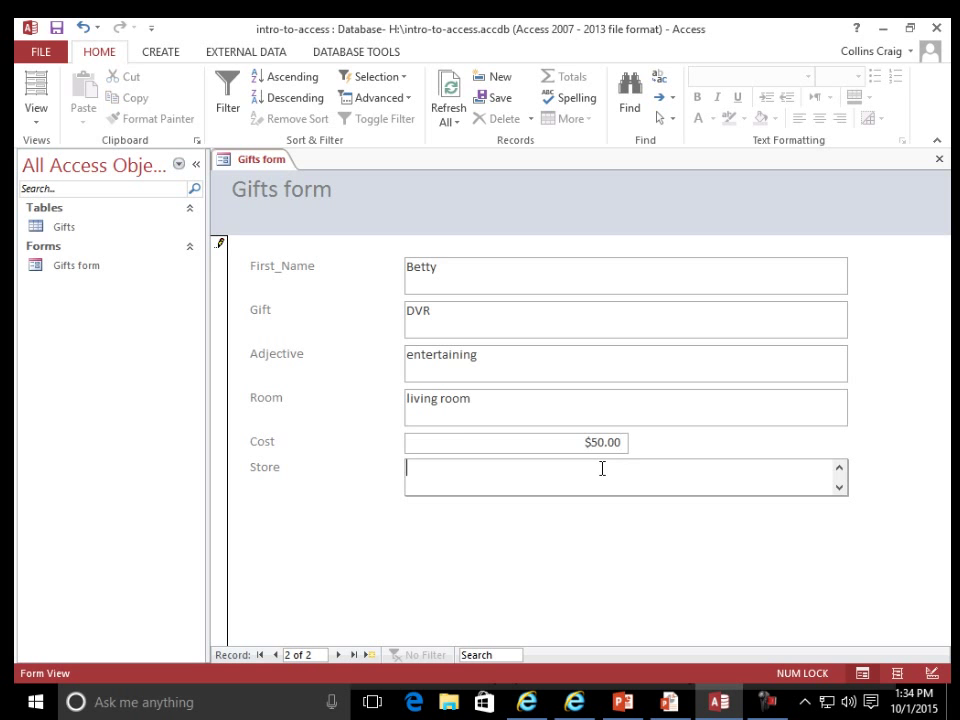
type("Target")
key("Tab")
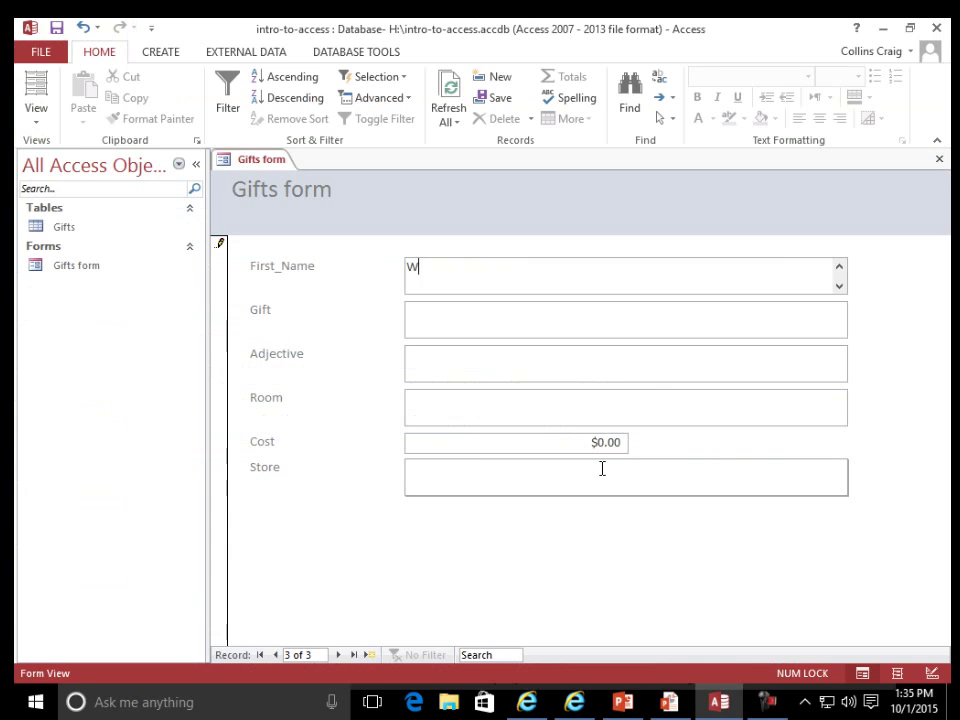
Enter the third record: the person's first name, gift car, adjective fantastic, room garage, cost 50,000 and store BMW of Texas
type("ilma")
key("Tab")
type("car")
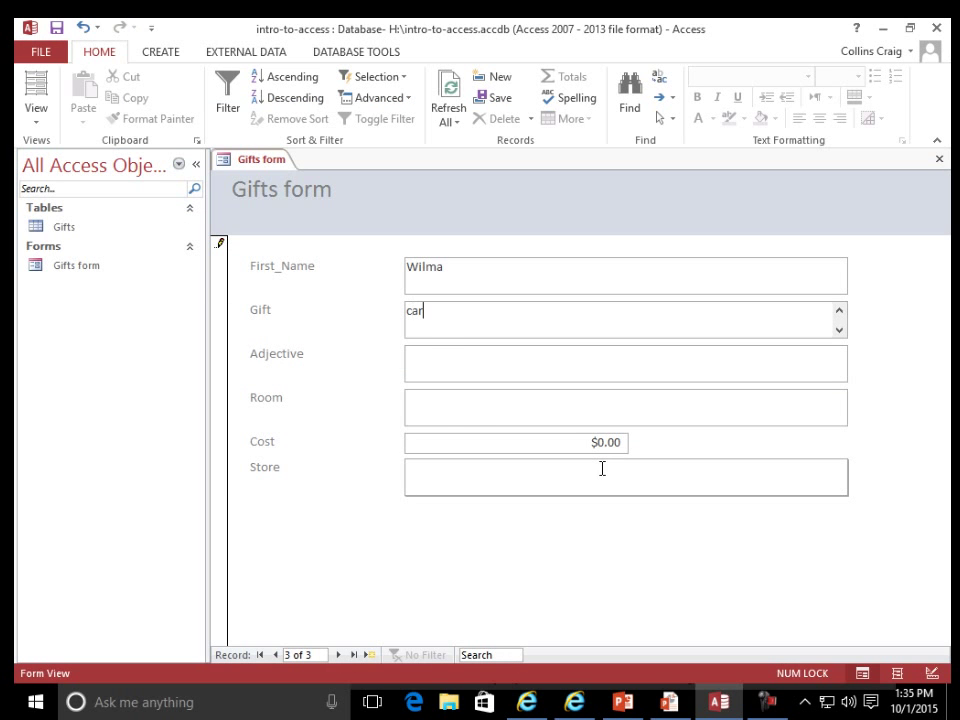
key("Tab")
type("fantastic")
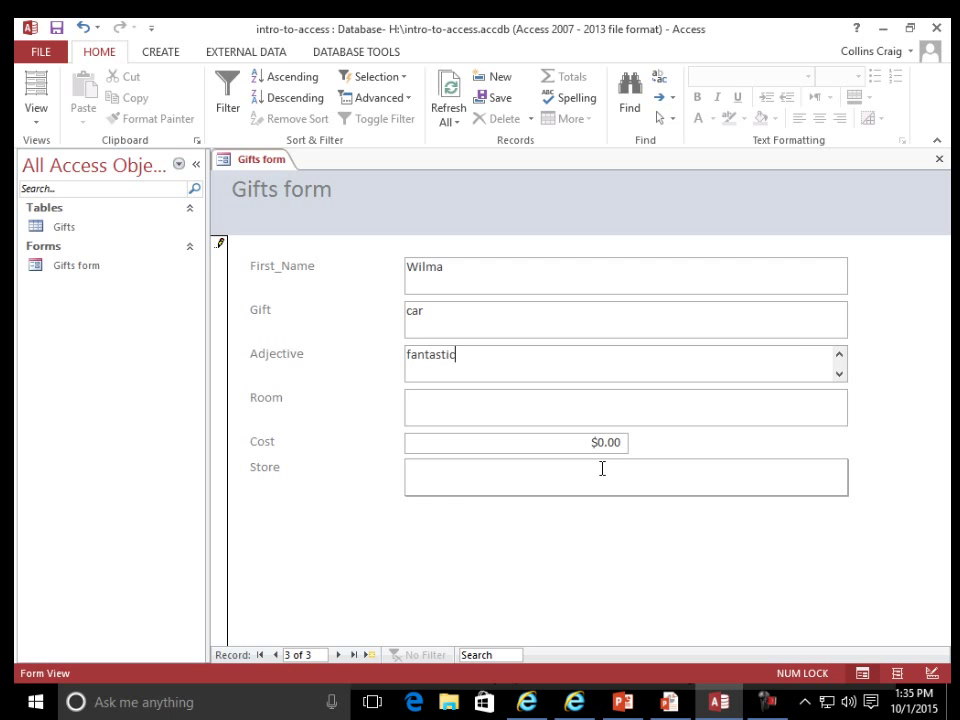
key("Tab")
type("garage")
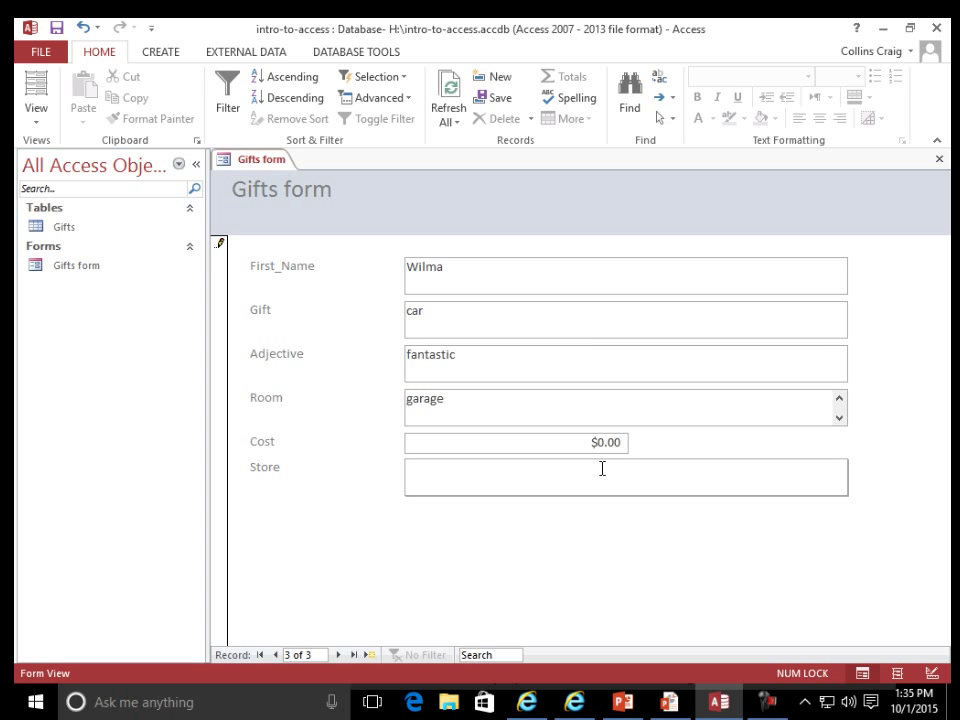
key("Tab")
type("50,000")
key("Tab")
type("B")
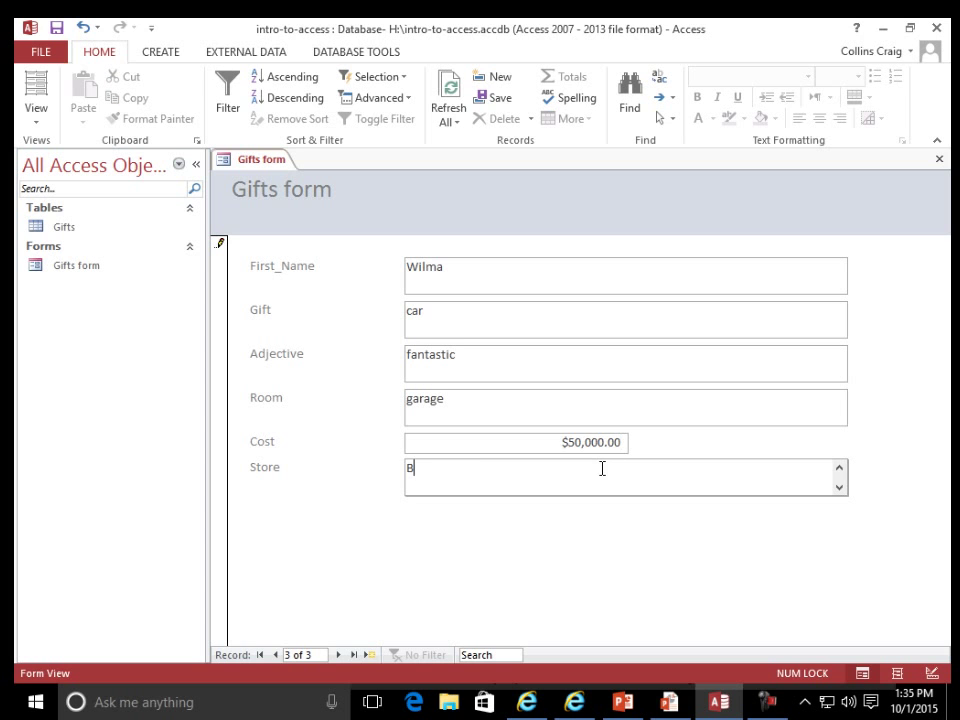
type("MW of Texas")
key("Tab")
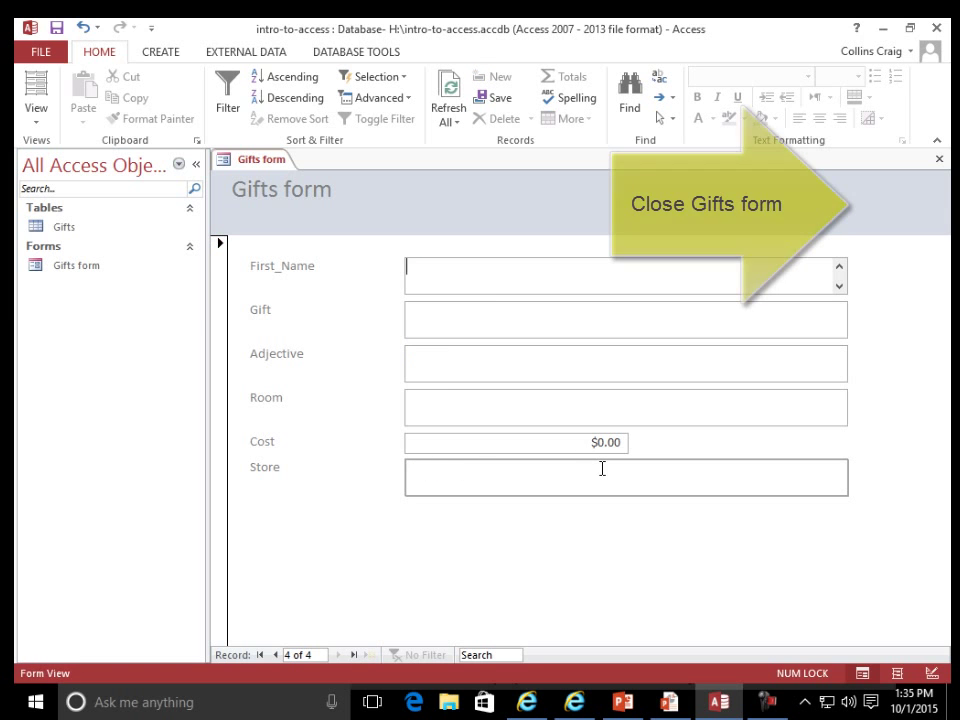
Close the Gifts form and start a new table in Design view
left_click(941, 162)
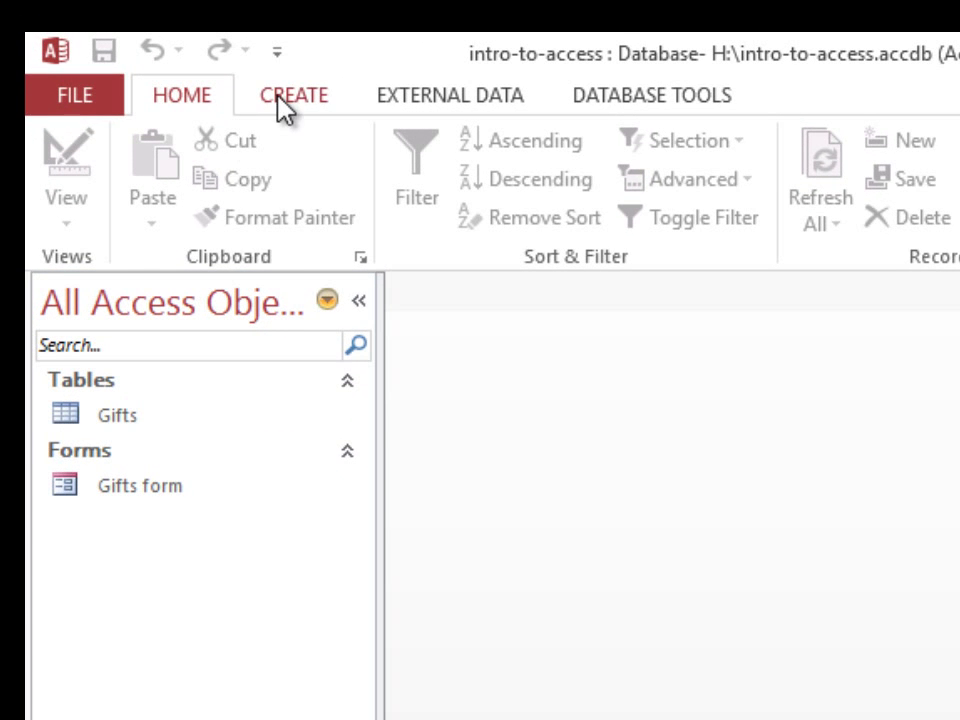
left_click(283, 102)
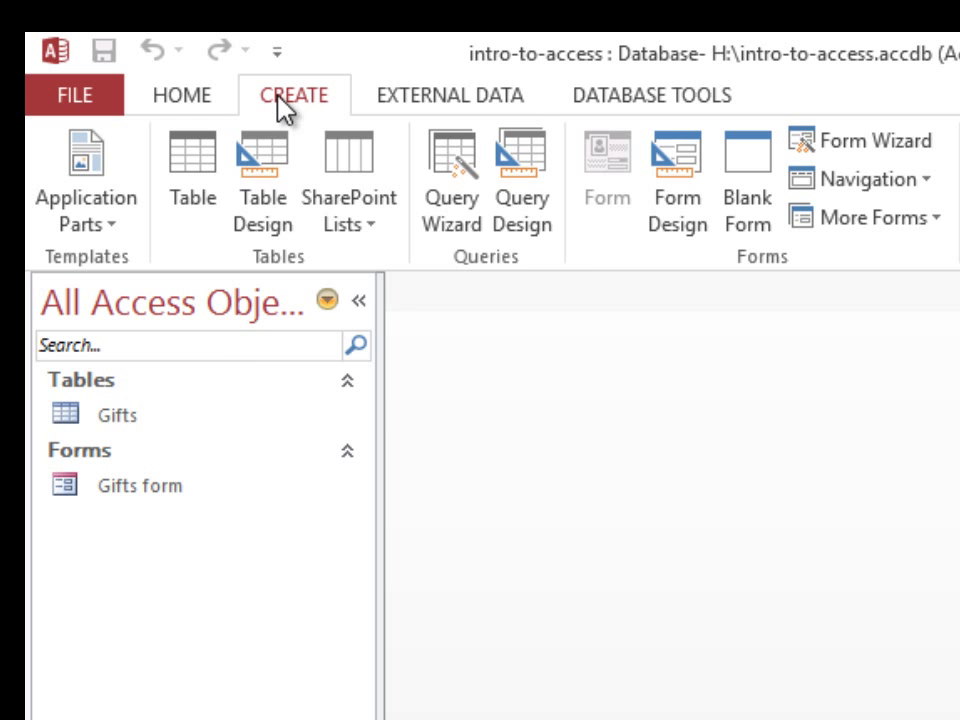
left_click(276, 208)
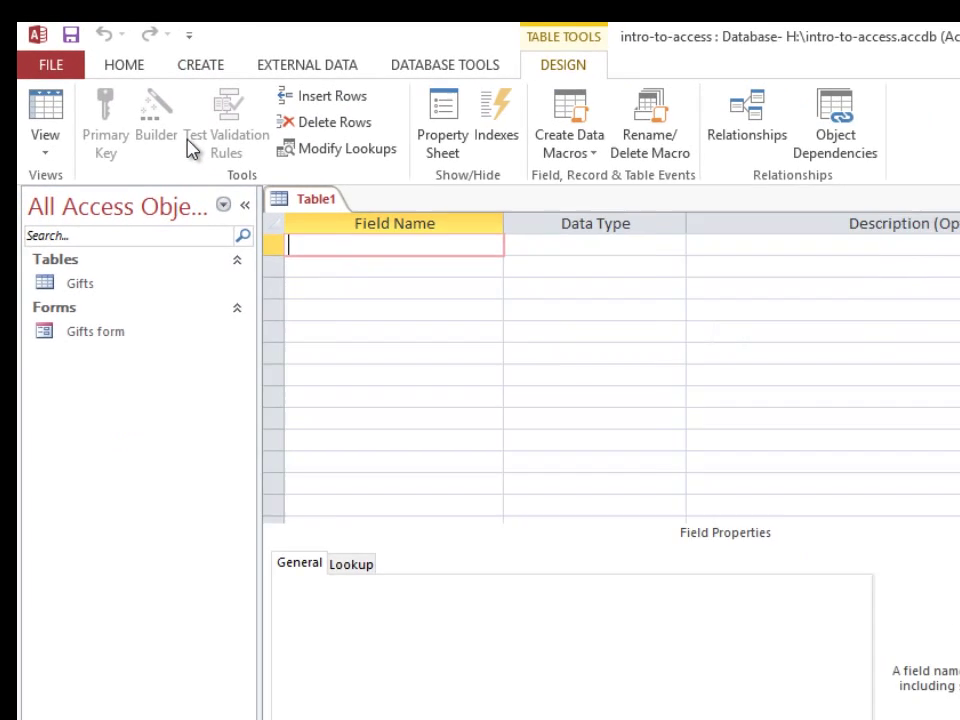
Add a First_Name field with the Short Text data type and make it the table's primary key
type("First")
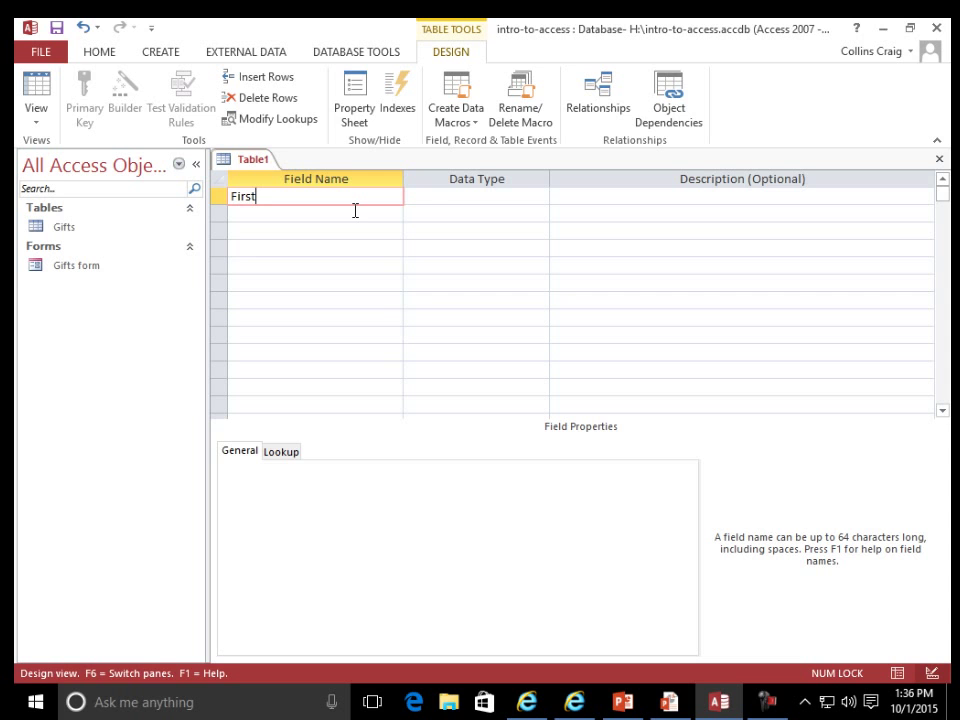
type("_Name")
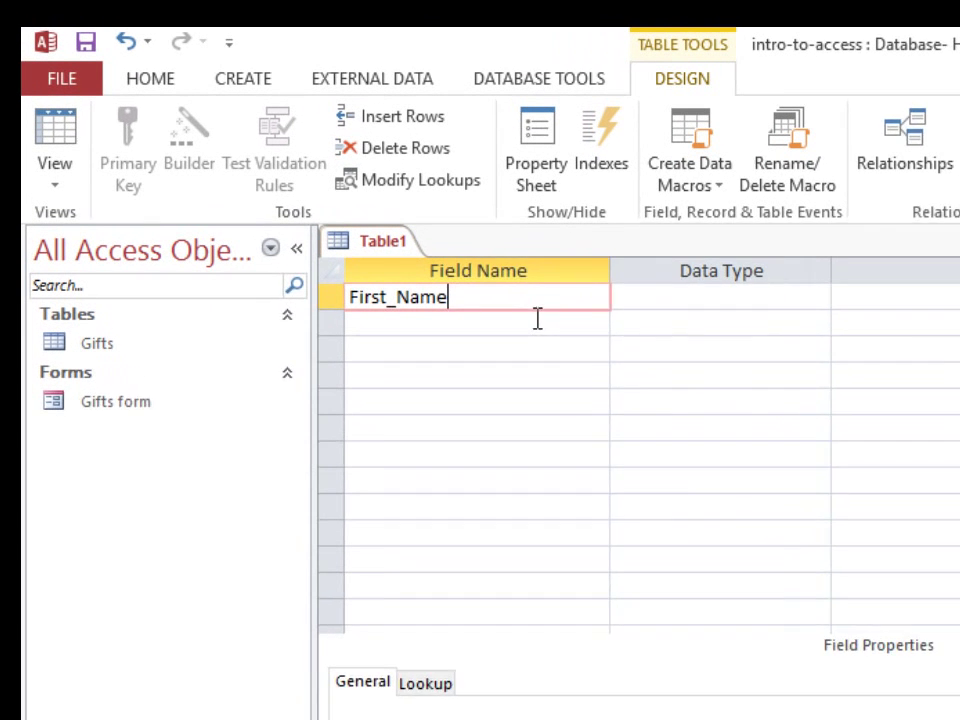
key("Tab")
key("Tab")
left_click(334, 307)
right_click(334, 309)
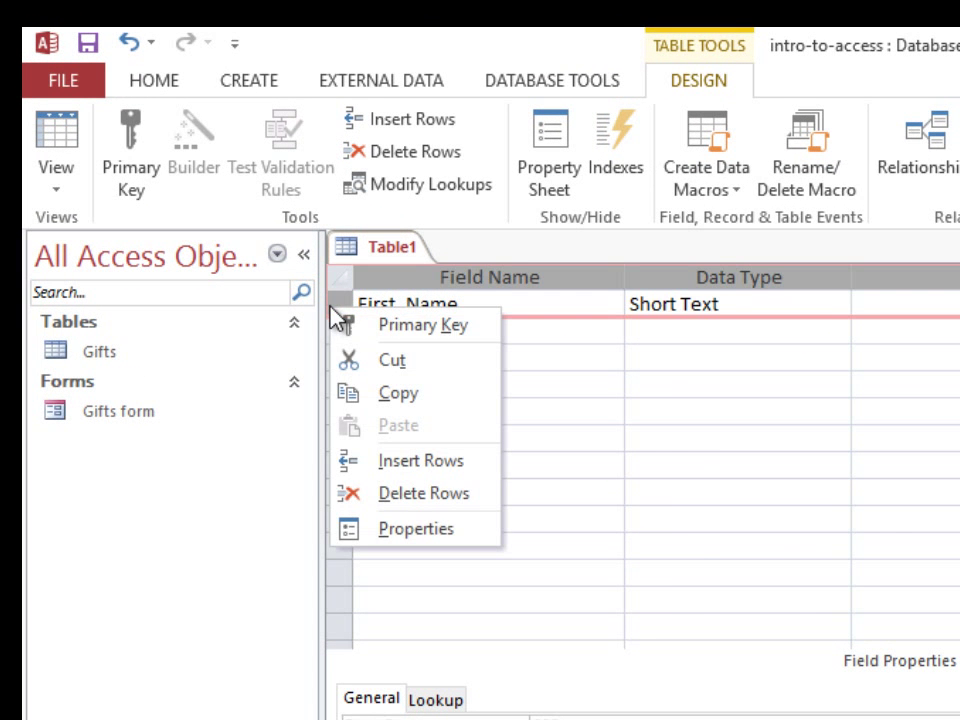
left_click(445, 336)
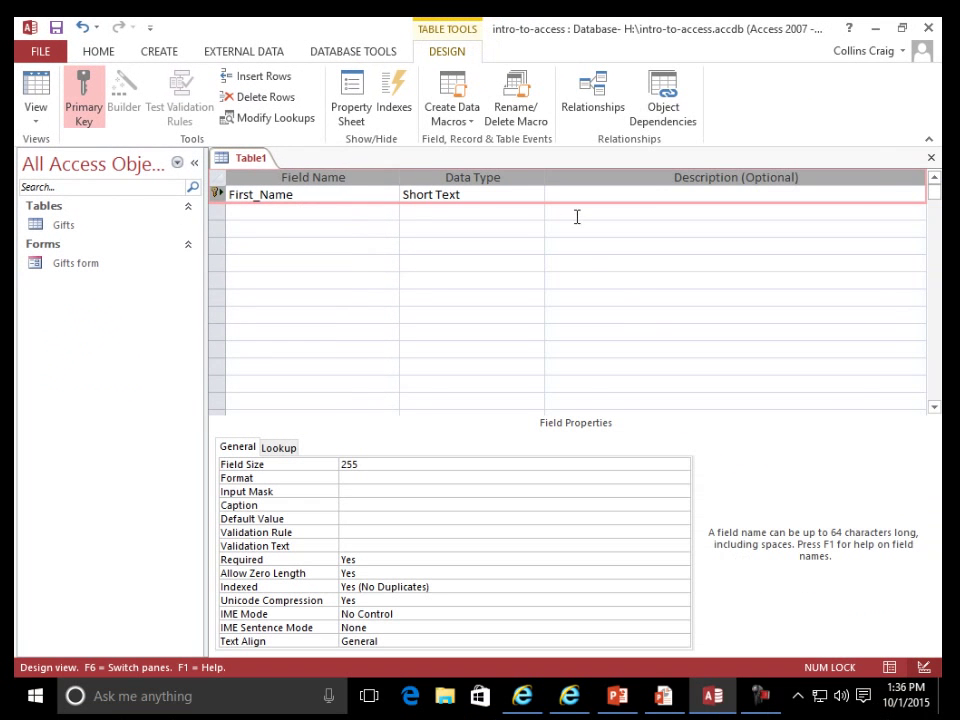
Add a Last_Name field with the Short Text data type below First_Name
left_click(250, 212)
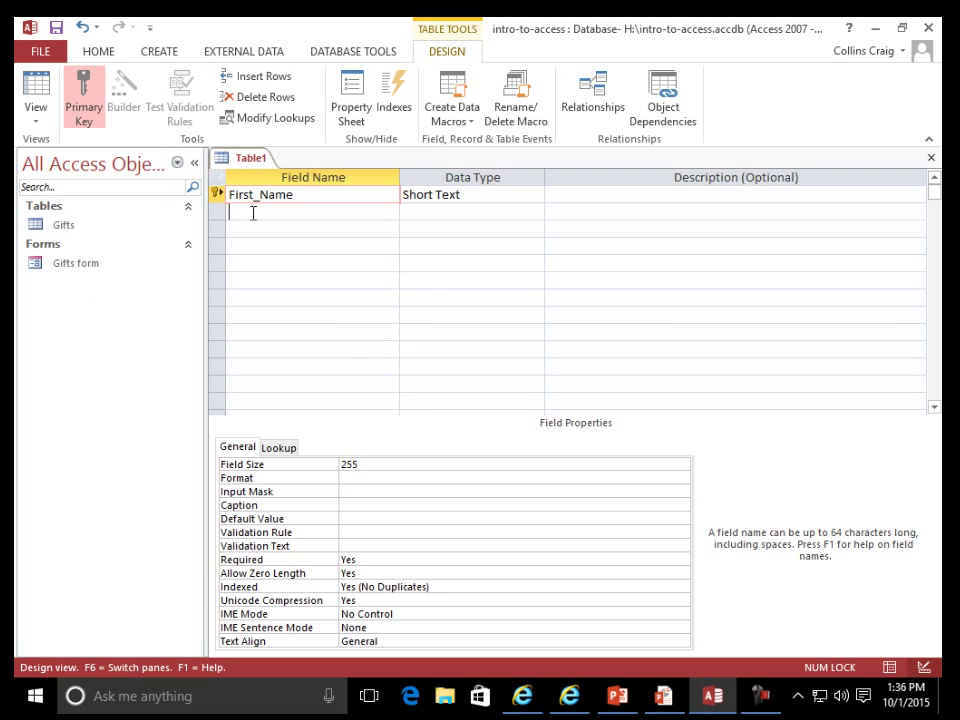
type("Last")
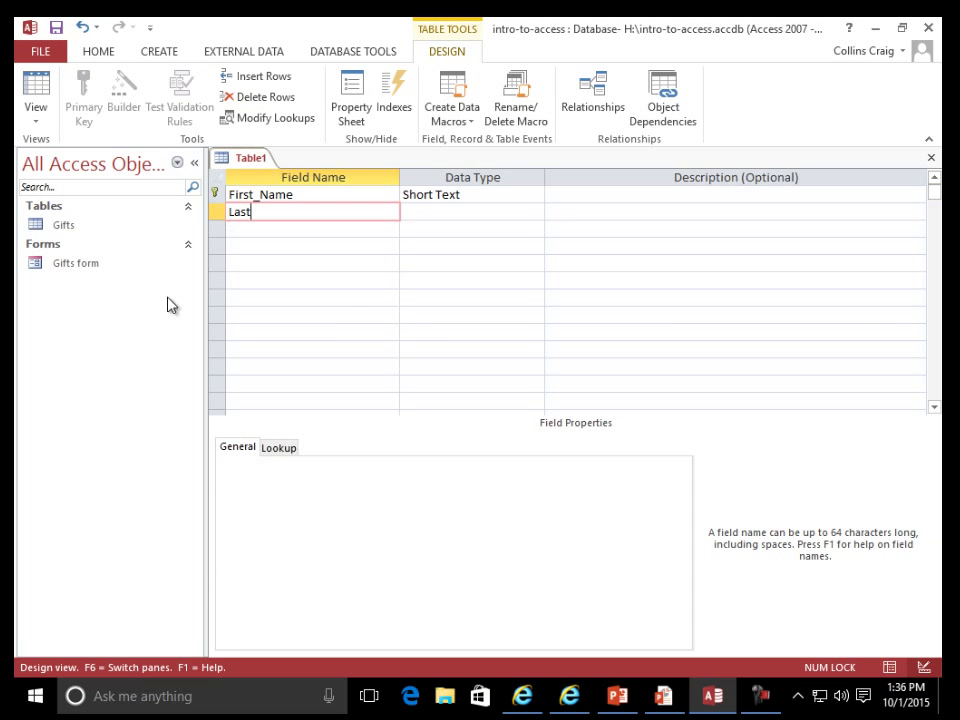
type("_Name")
key("Tab")
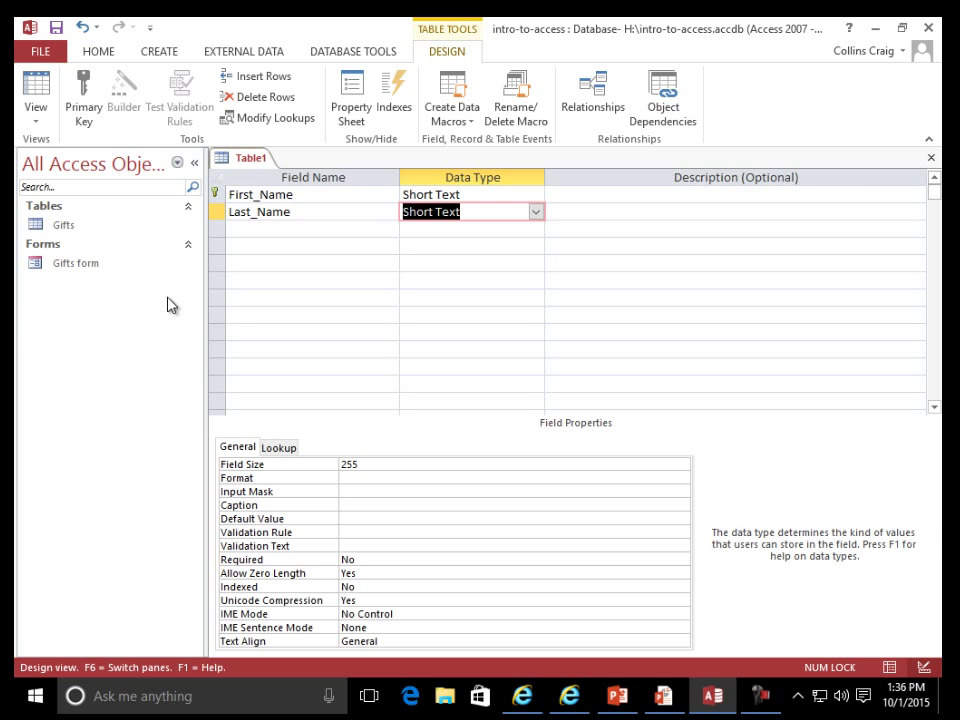
key("Tab")
key("Tab")
Add Address and City fields below Last_Name, both with the Short Text data type
type("Address")
key("Tab")
key("Tab")
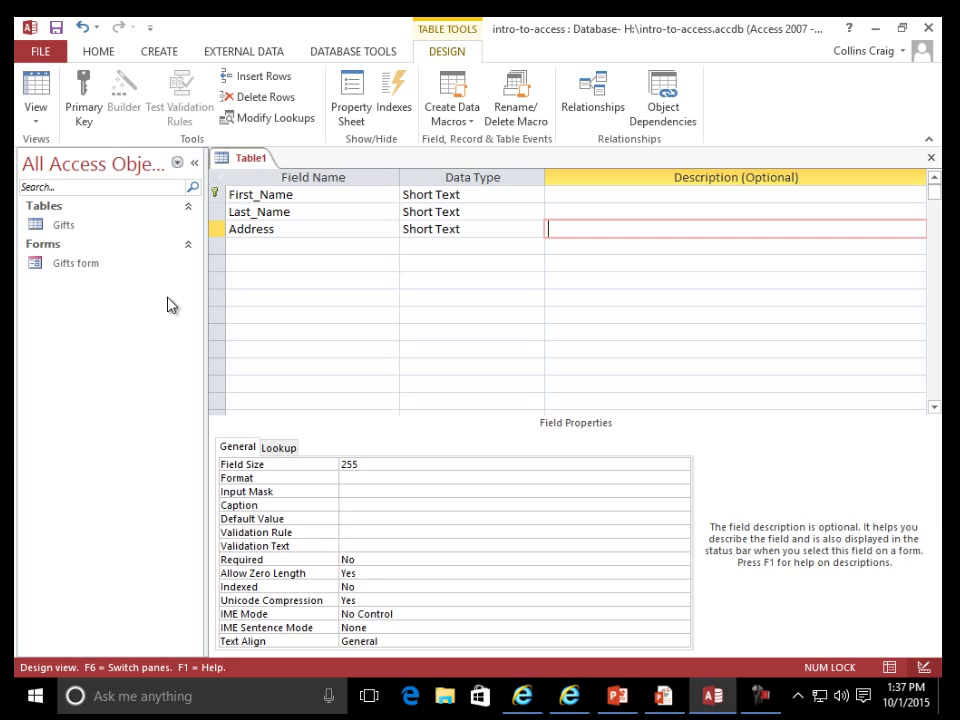
key("Tab")
type("City")
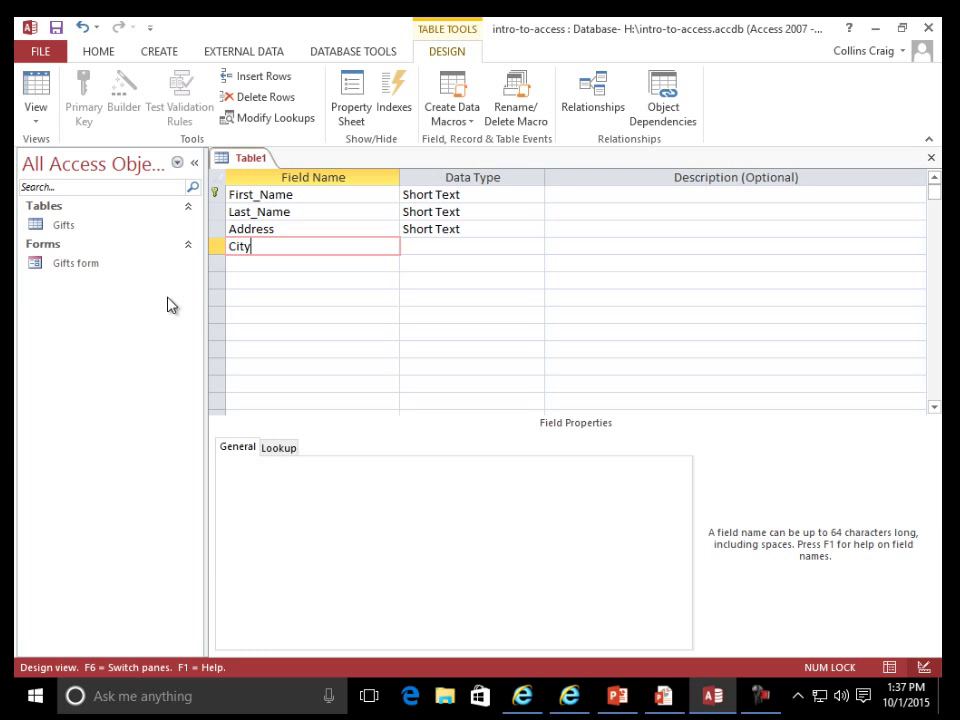
key("Tab")
key("Tab")
key("Tab")
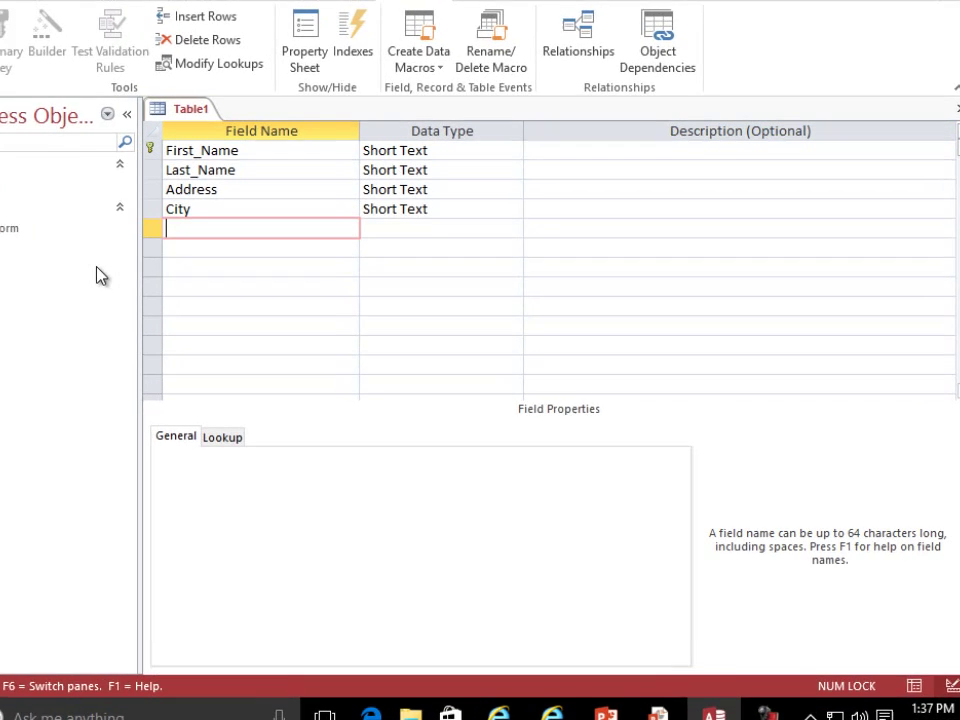
Add a State field with the Short Text data type and set its field size to 2
type("State")
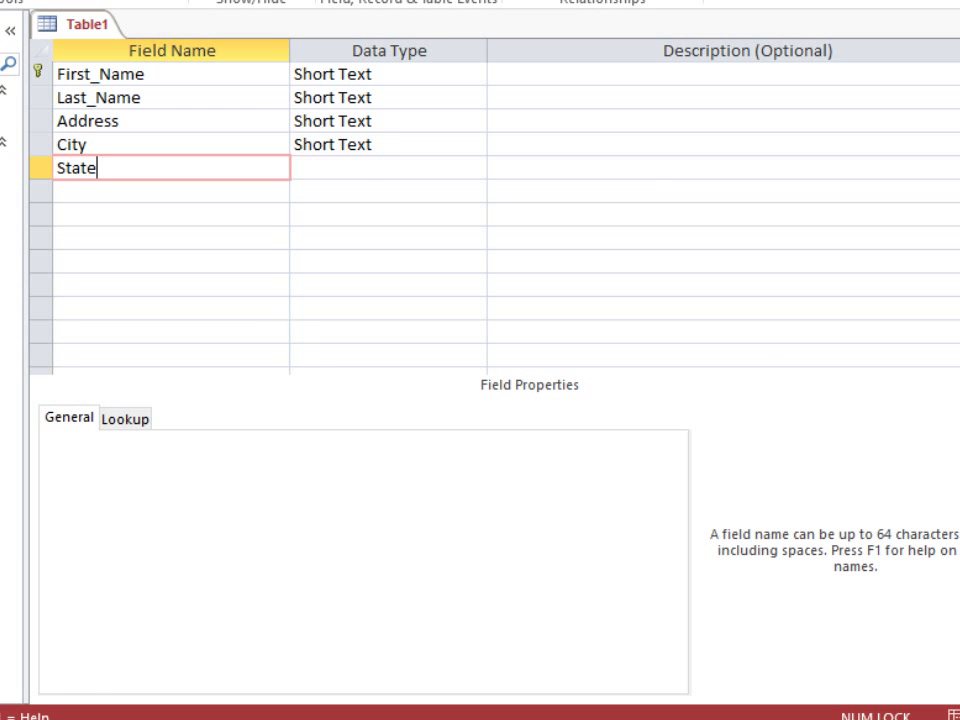
key("Tab")
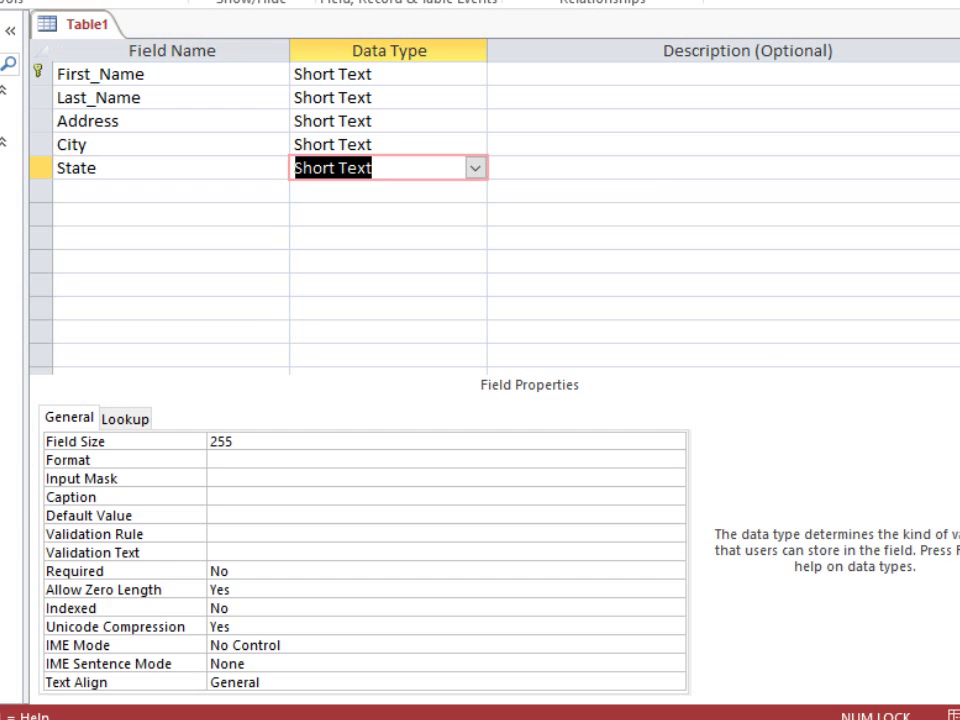
left_click(240, 437)
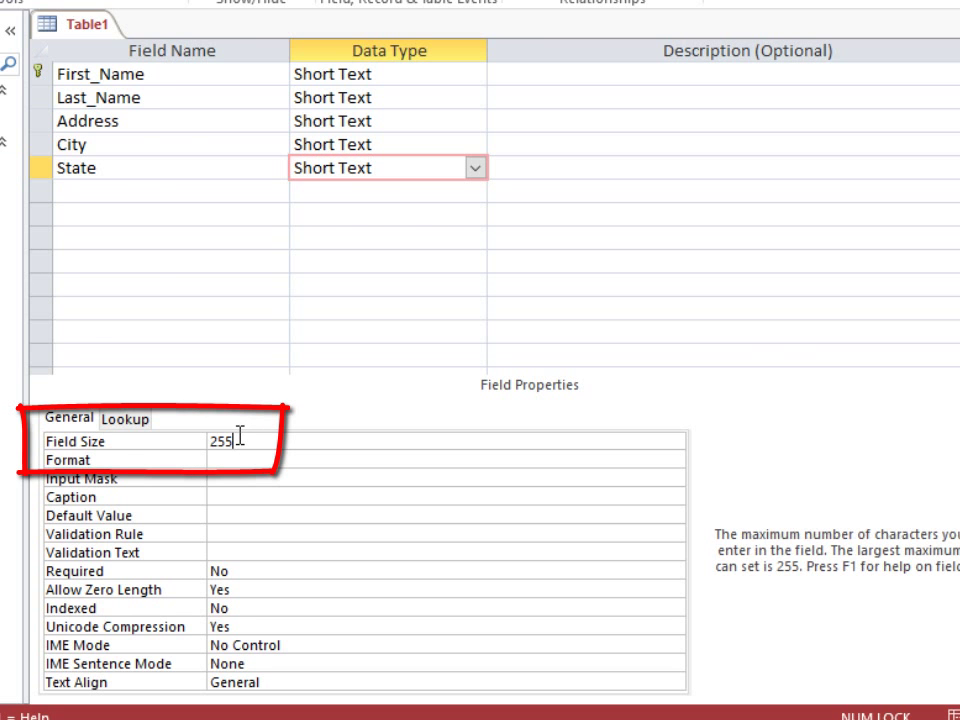
left_click(111, 445)
type("2")
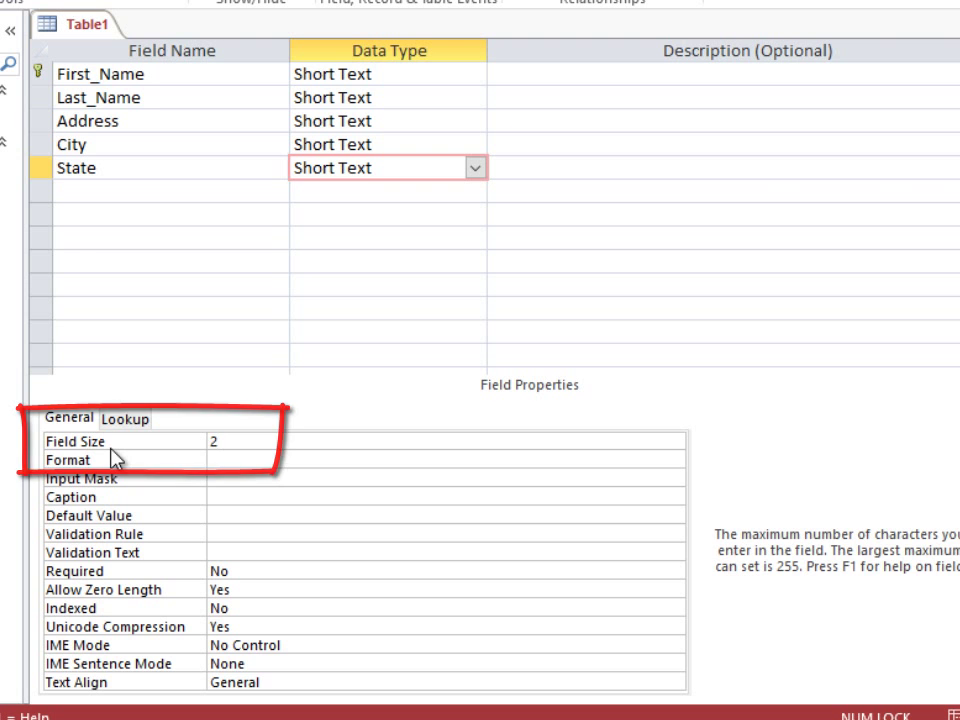
key("Return")
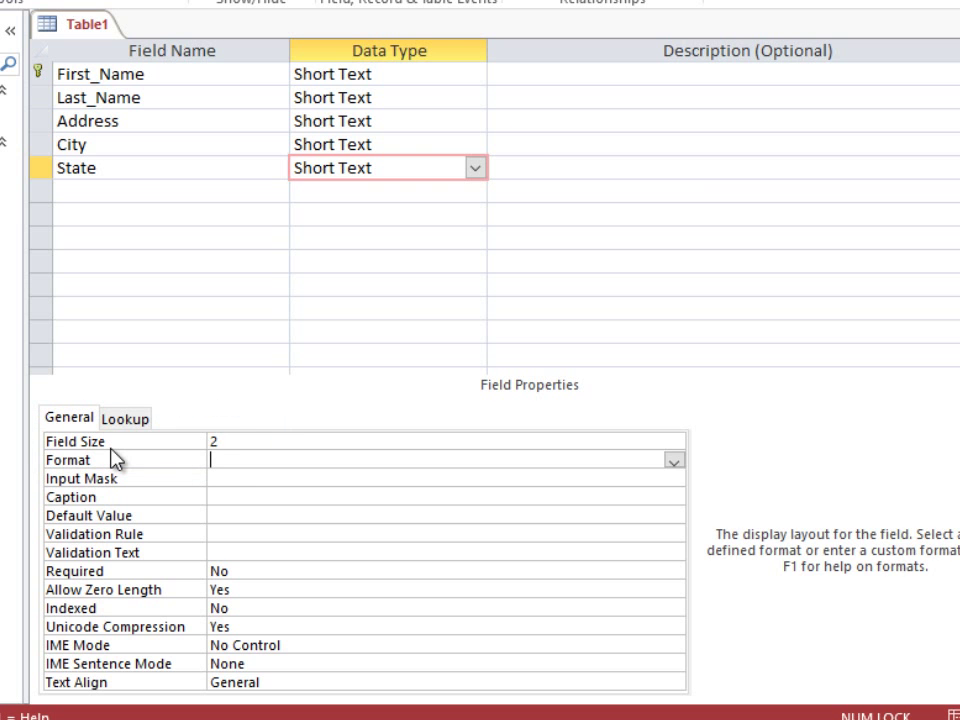
Add a Zip field with the Short Text data type below State
left_click(170, 191)
type("Zip")
key("Tab")
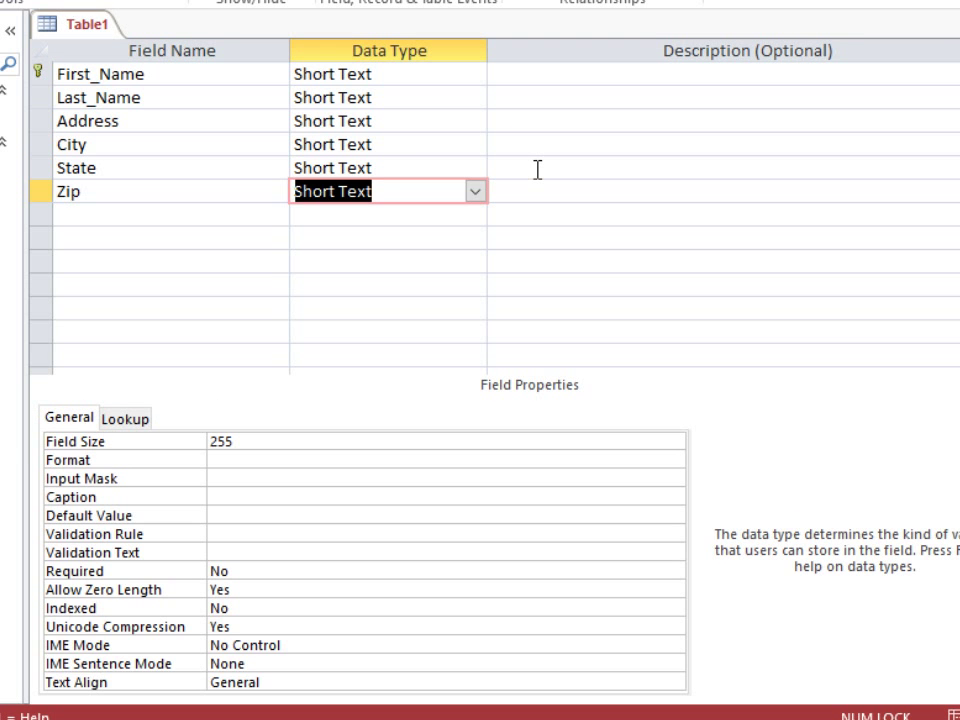
Start the Input Mask Wizard for the Zip field, saving the table under the name Address
left_click(256, 481)
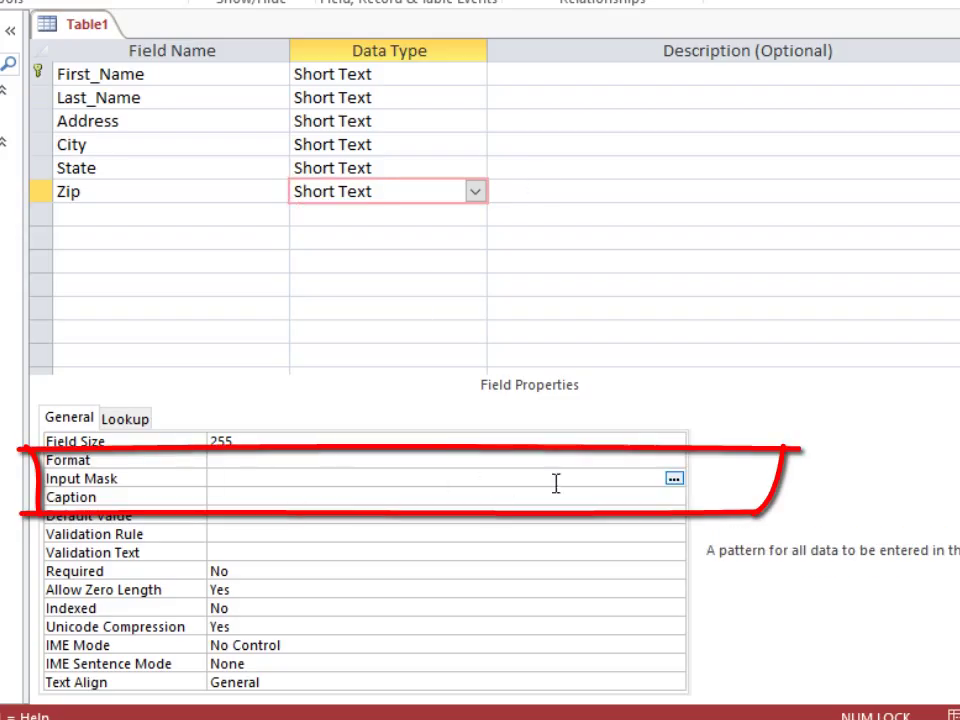
left_click(675, 480)
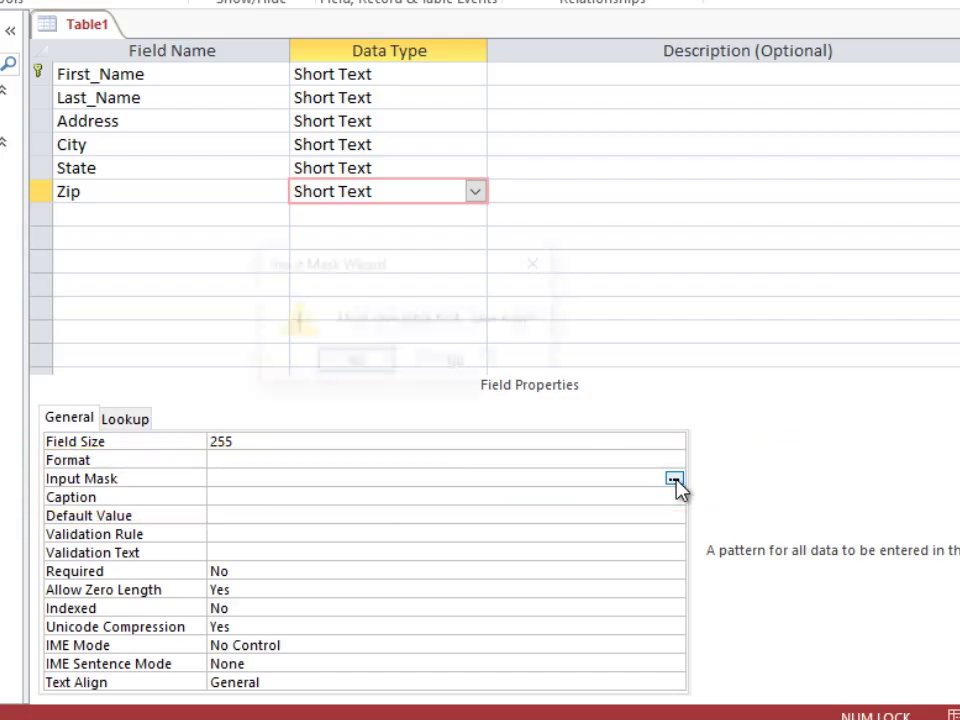
left_click(385, 368)
type("Addres")
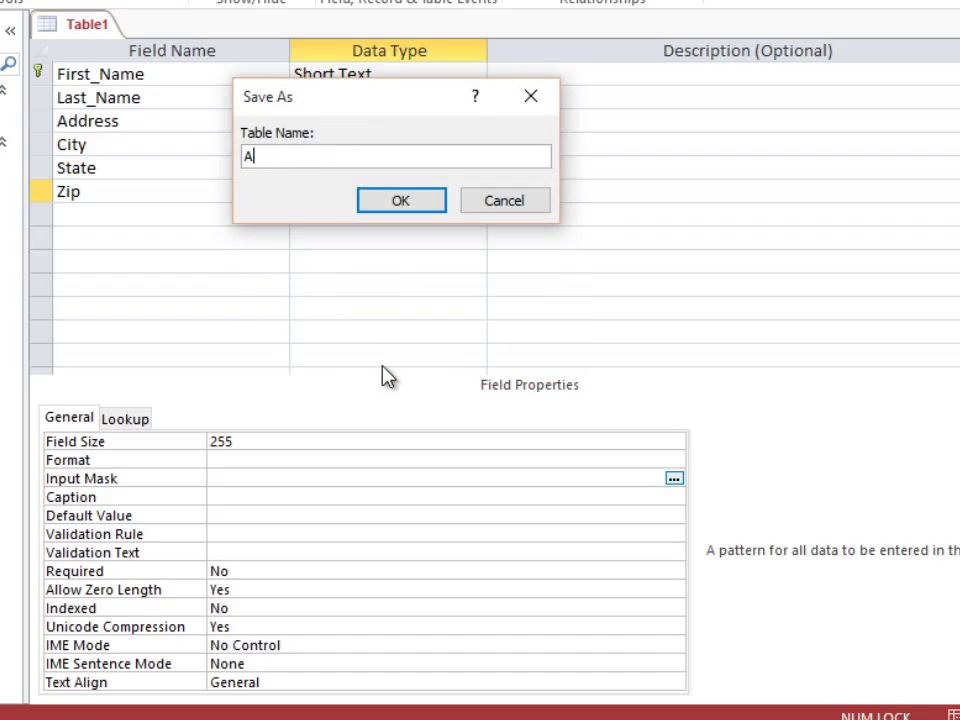
type("s")
left_click(403, 201)
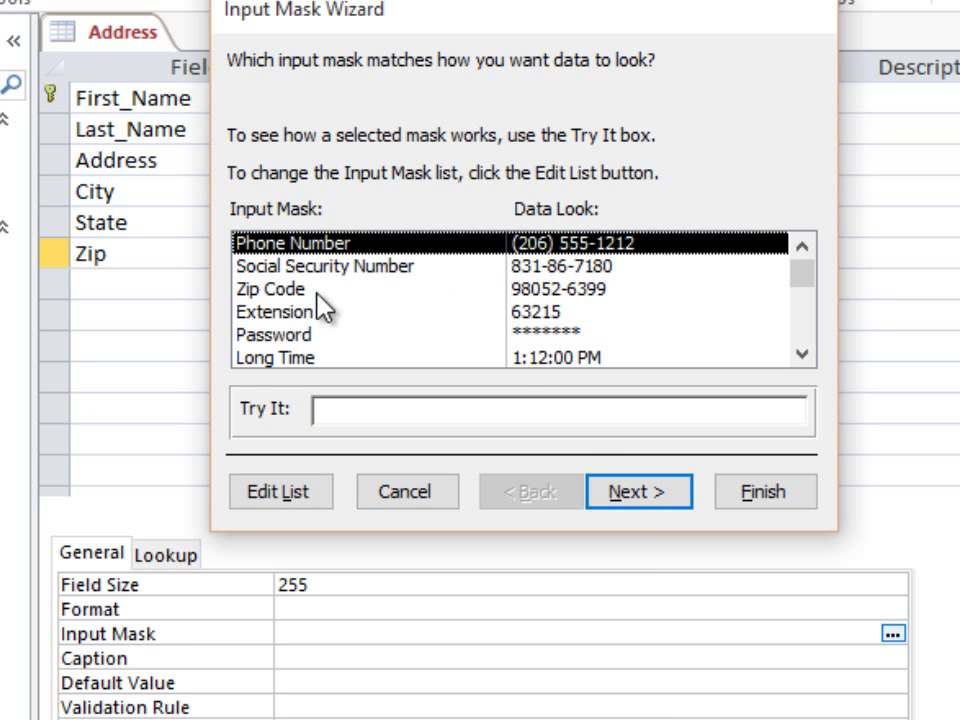
Apply the Zip Code input mask with its default pattern and placeholder, storing the data with the symbols in the mask
left_click(309, 291)
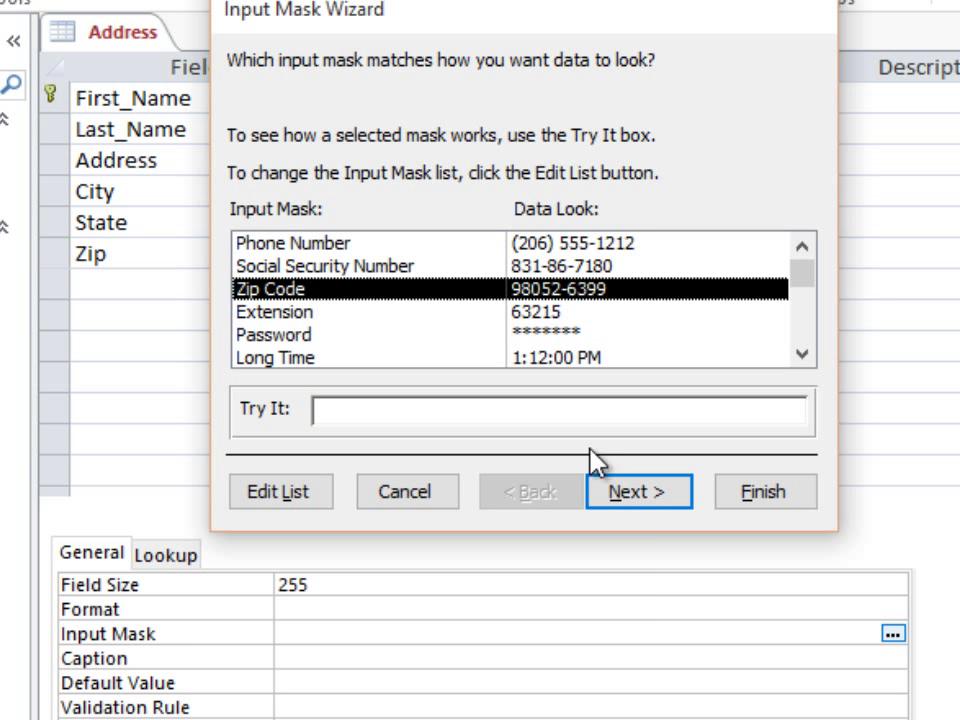
left_click(653, 501)
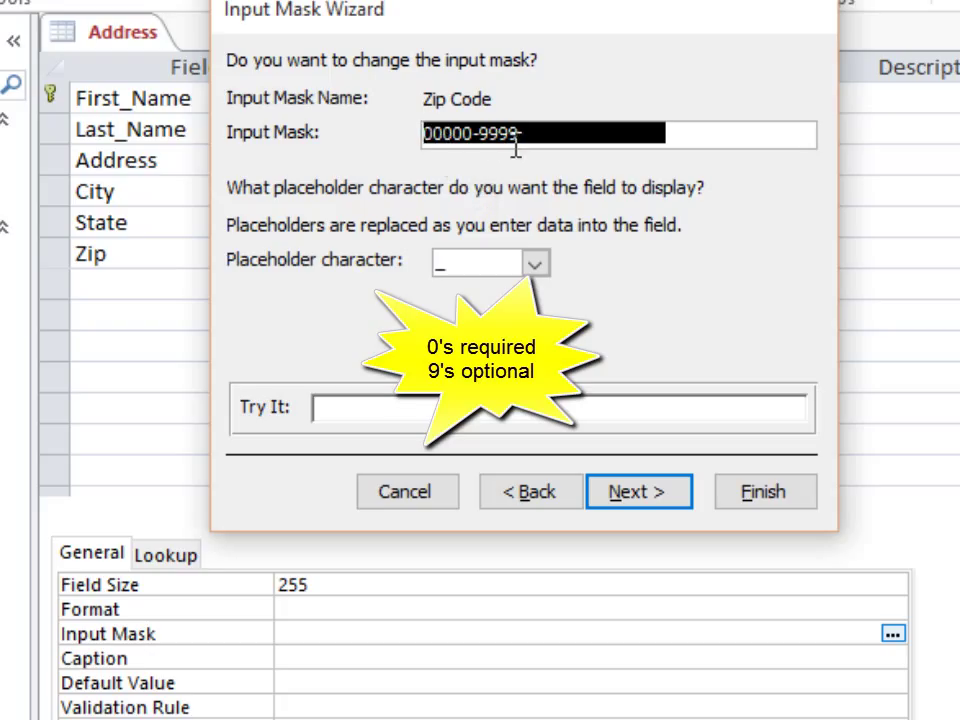
left_click(639, 491)
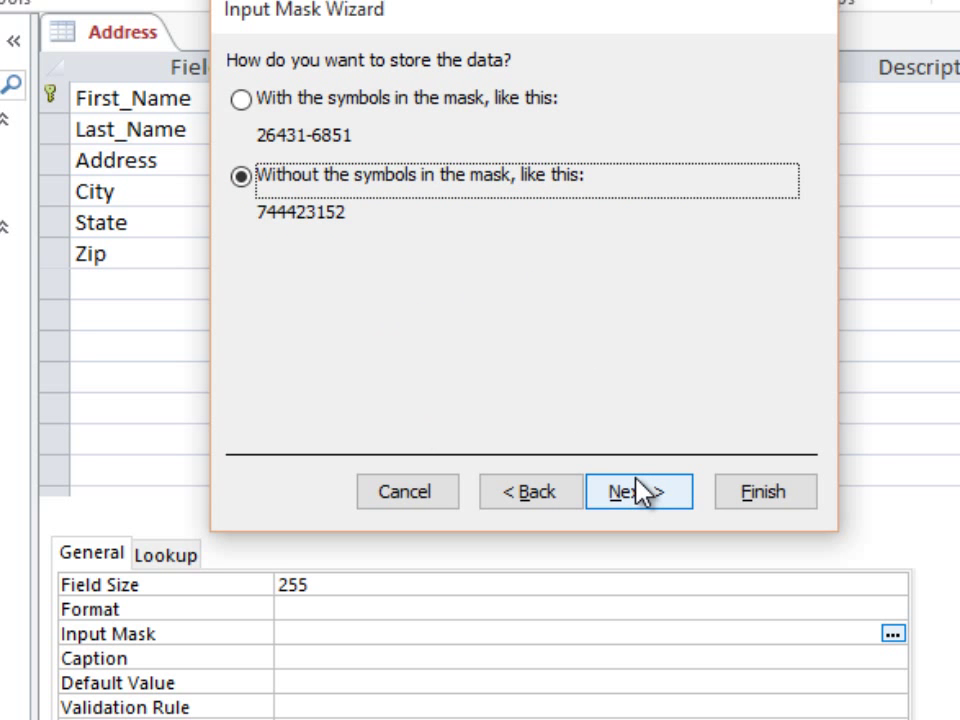
left_click(241, 100)
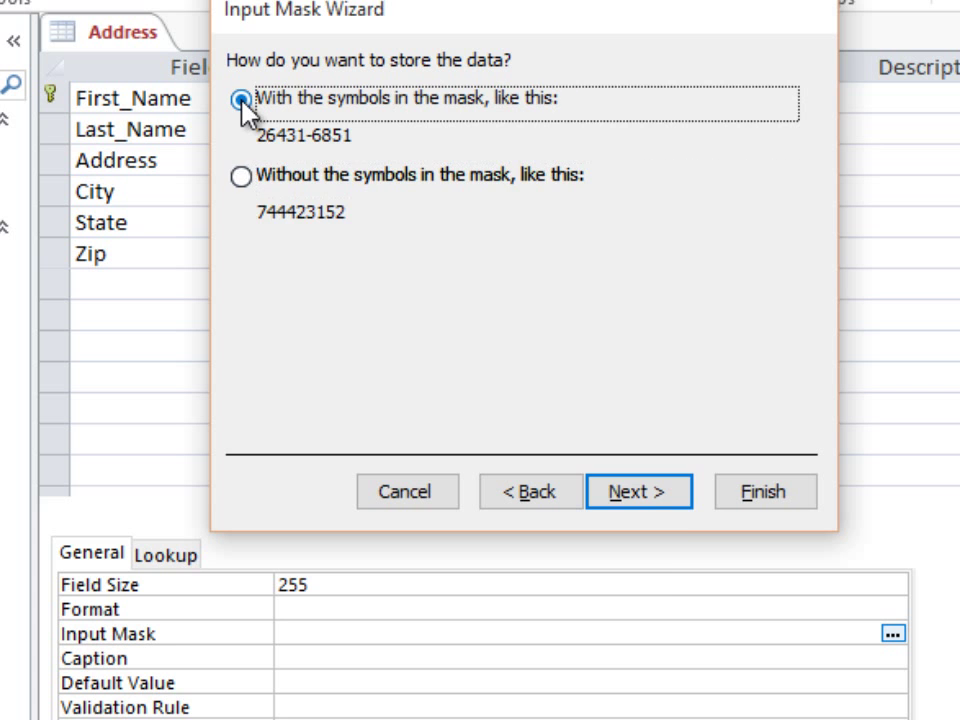
left_click(665, 495)
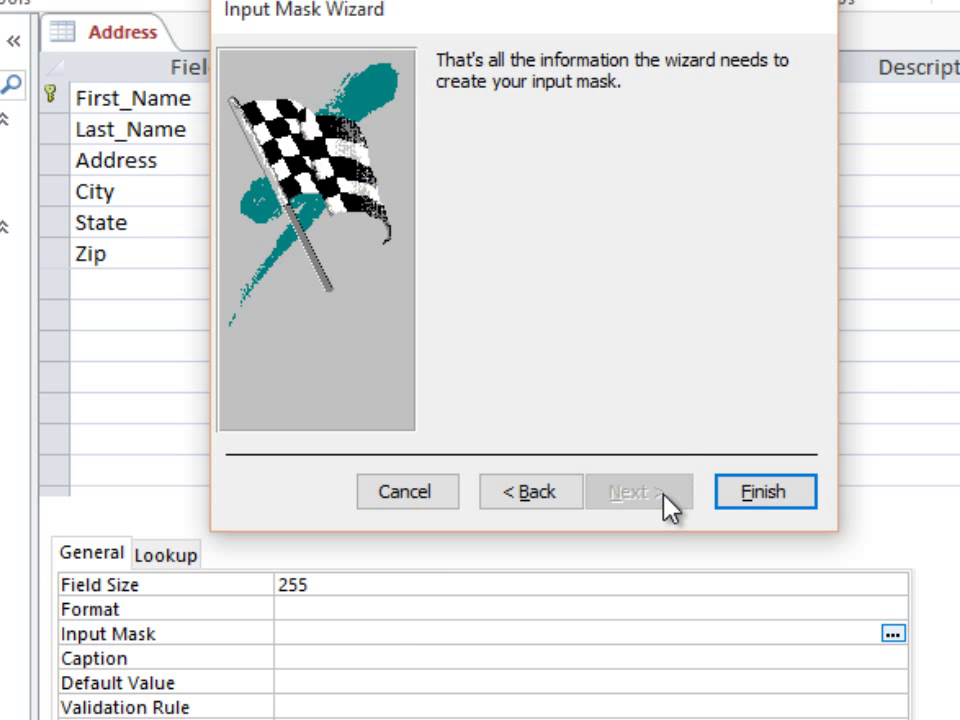
left_click(762, 494)
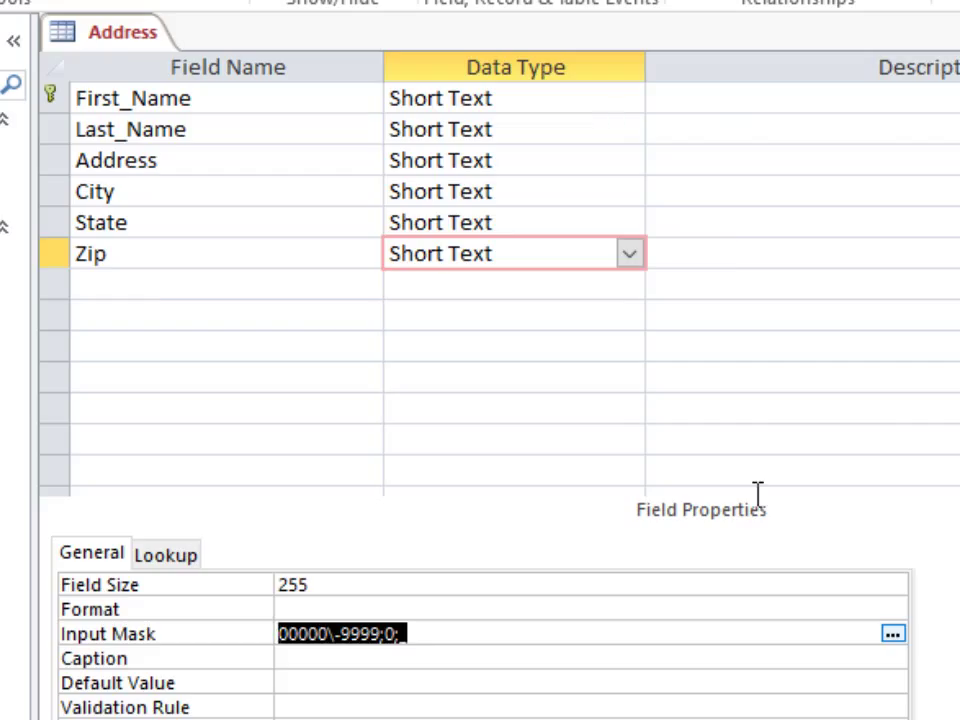
Add a Phone_Number field with the Short Text data type below Zip
left_click(726, 251)
left_click(156, 298)
type("Phone_Number")
key("Tab")
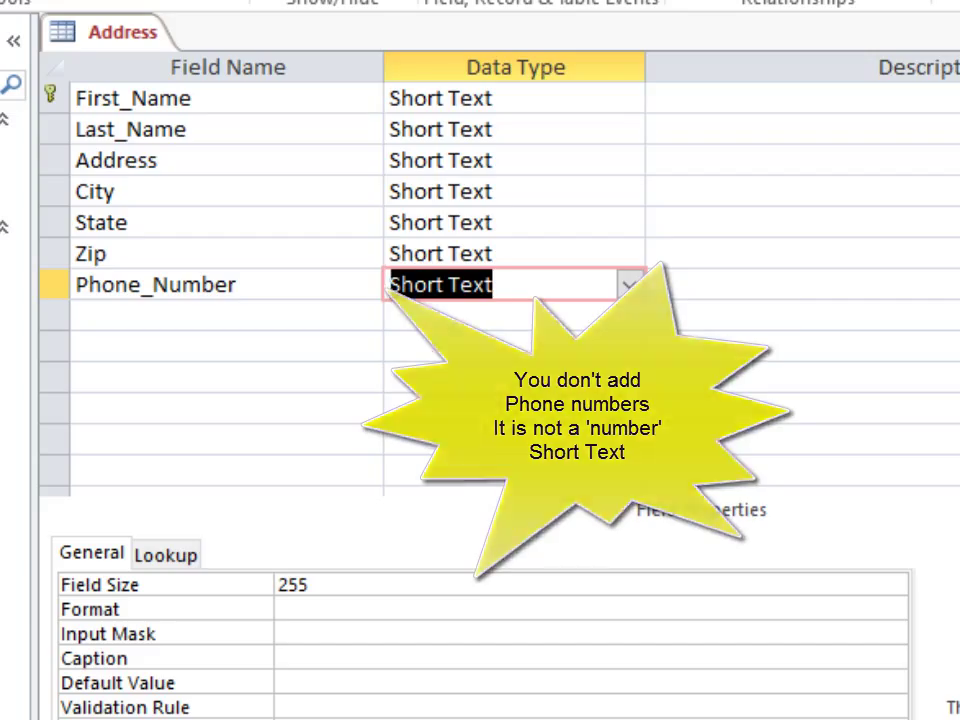
Apply the default Phone Number input mask to Phone_Number, storing data with the symbols, and close the Address table with its design changes saved
left_click(900, 638)
left_click(894, 635)
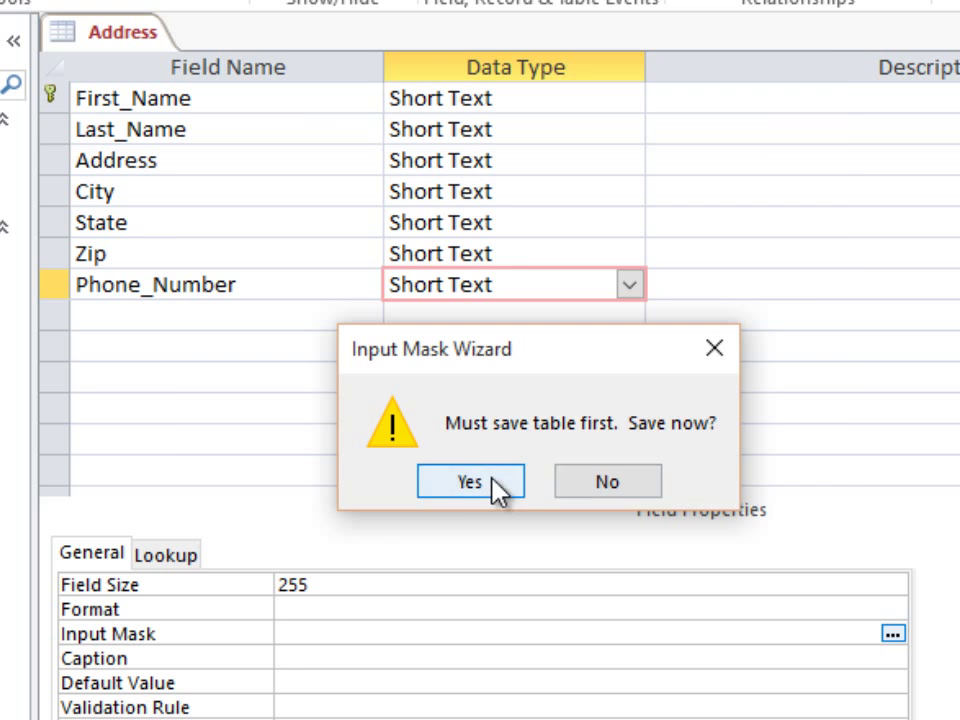
left_click(492, 486)
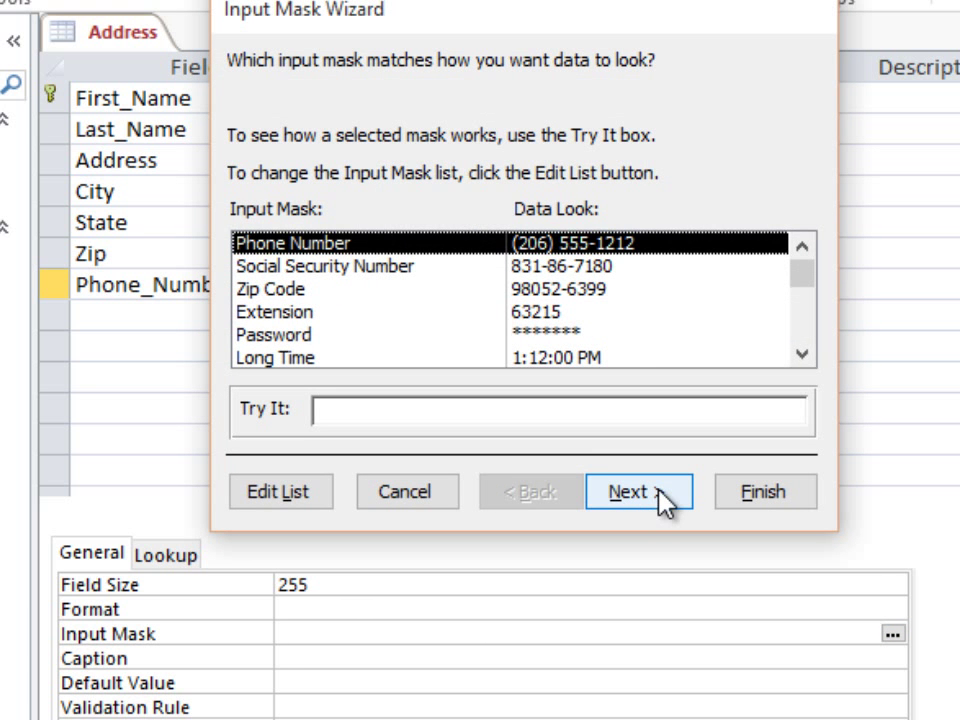
left_click(663, 501)
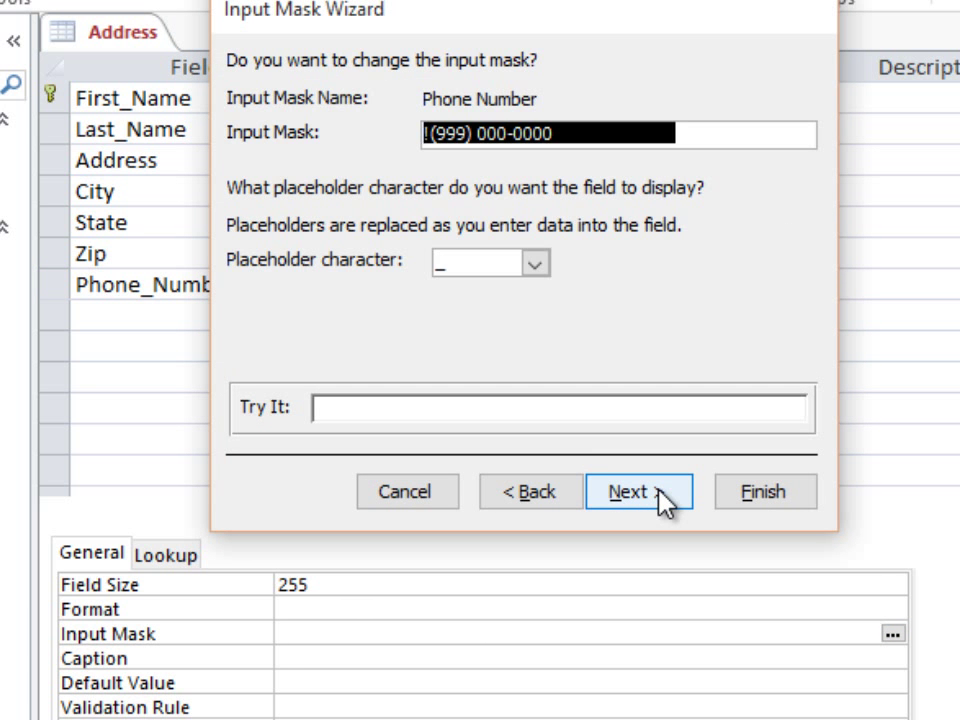
left_click(663, 501)
left_click(243, 100)
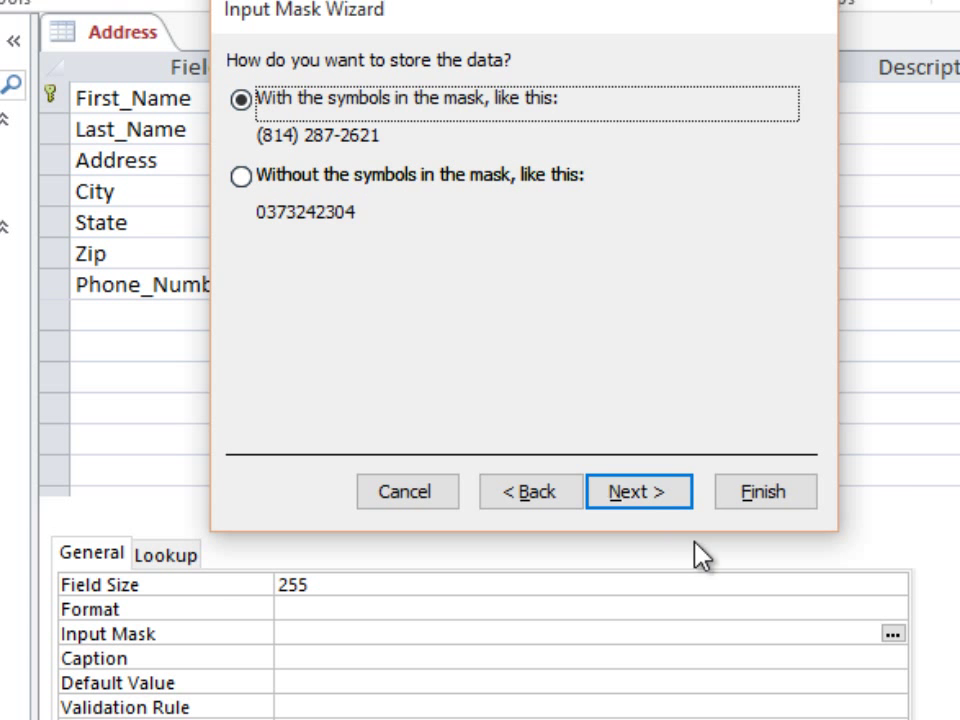
left_click(664, 504)
left_click(740, 496)
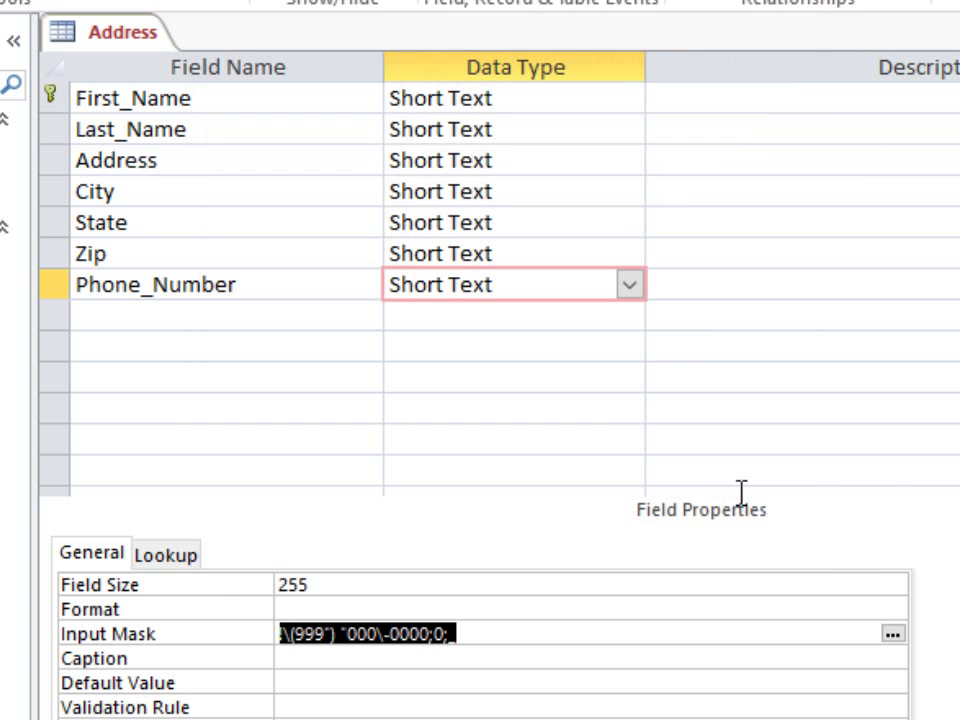
key("Tab")
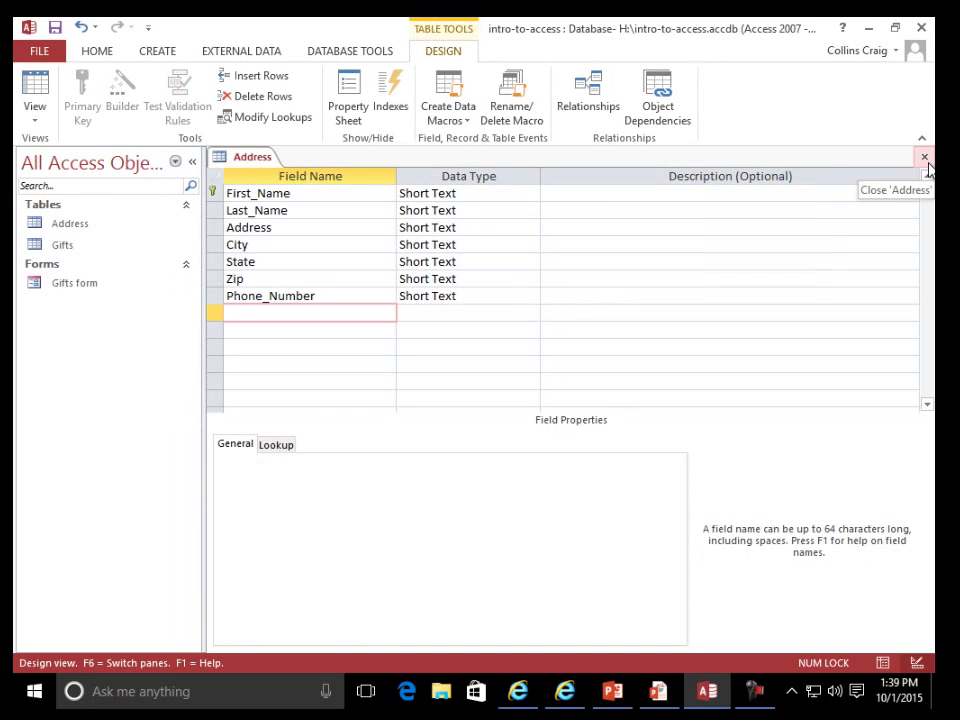
left_click(926, 162)
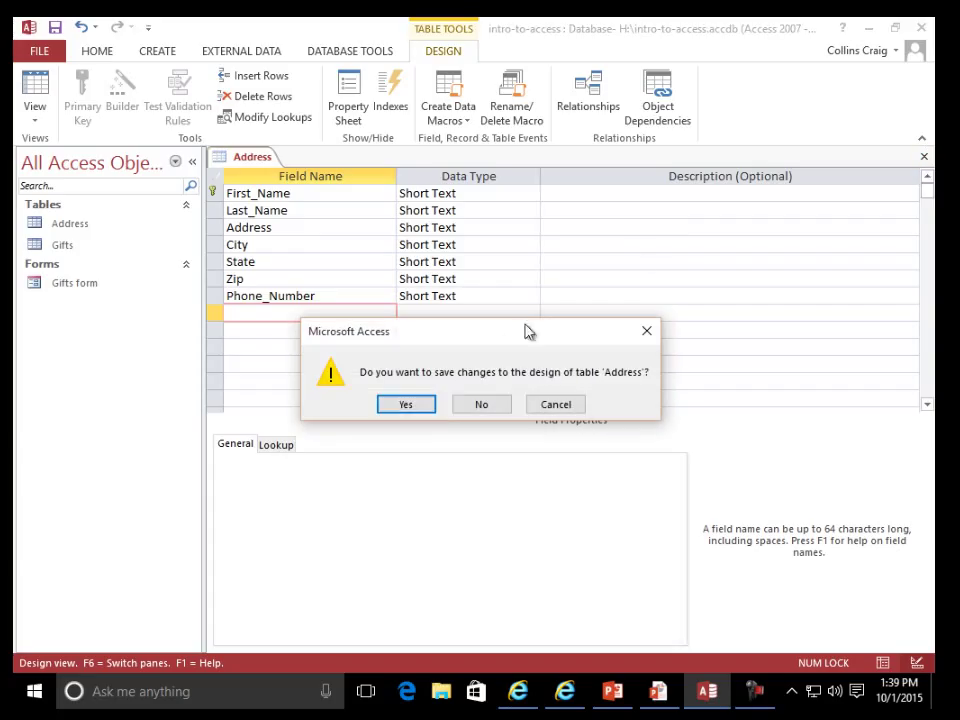
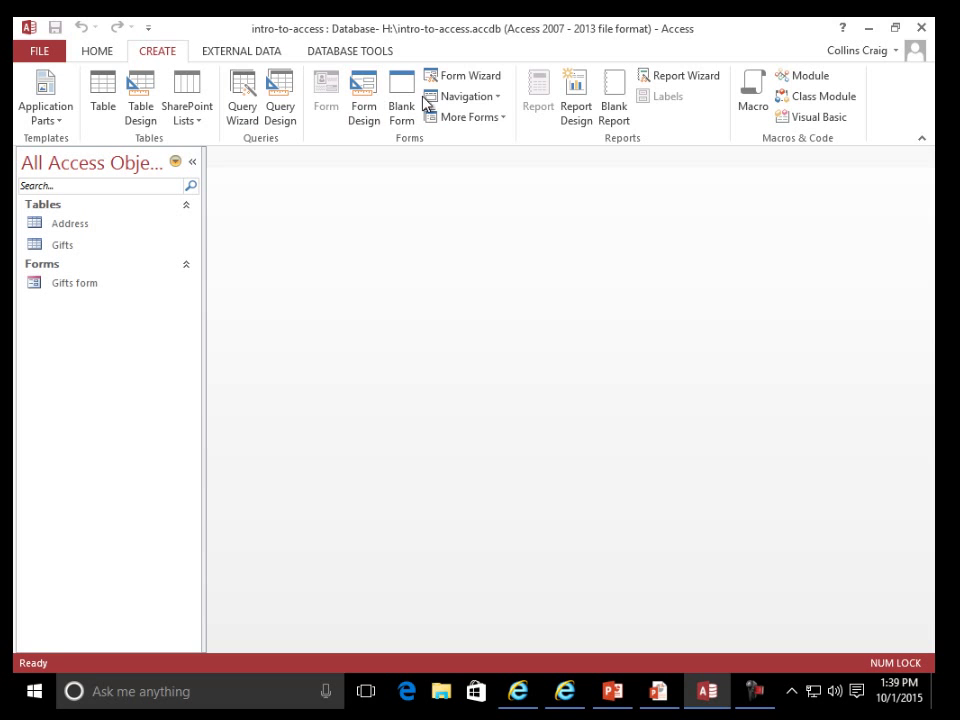
Create a columnar form with the Form Wizard using all fields of the Address table, titled Address form, and open it for data entry
left_click(458, 80)
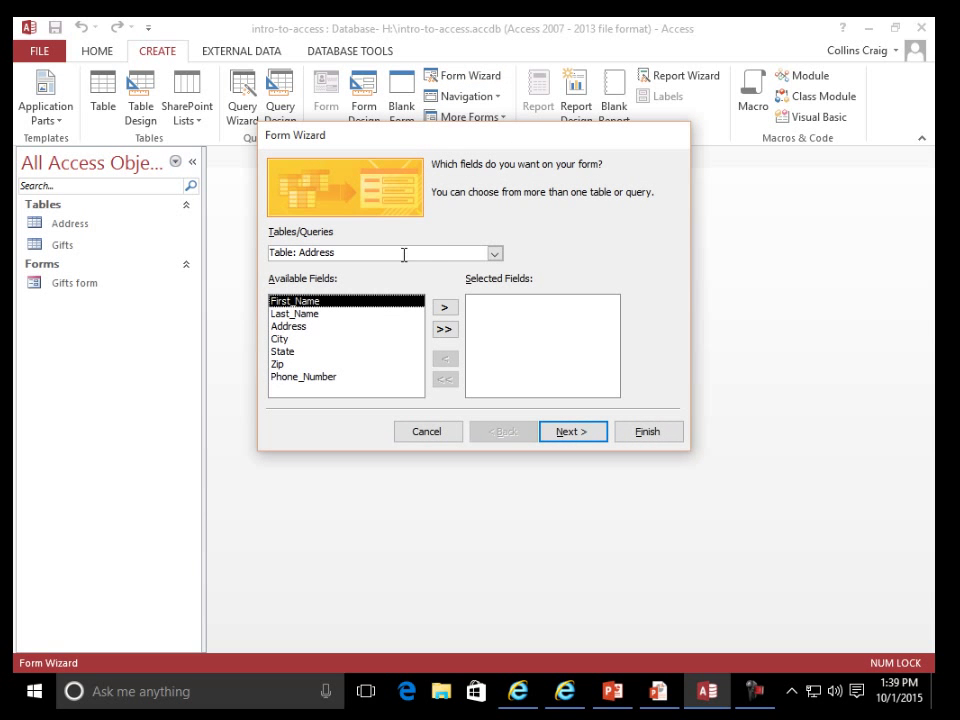
left_click(460, 336)
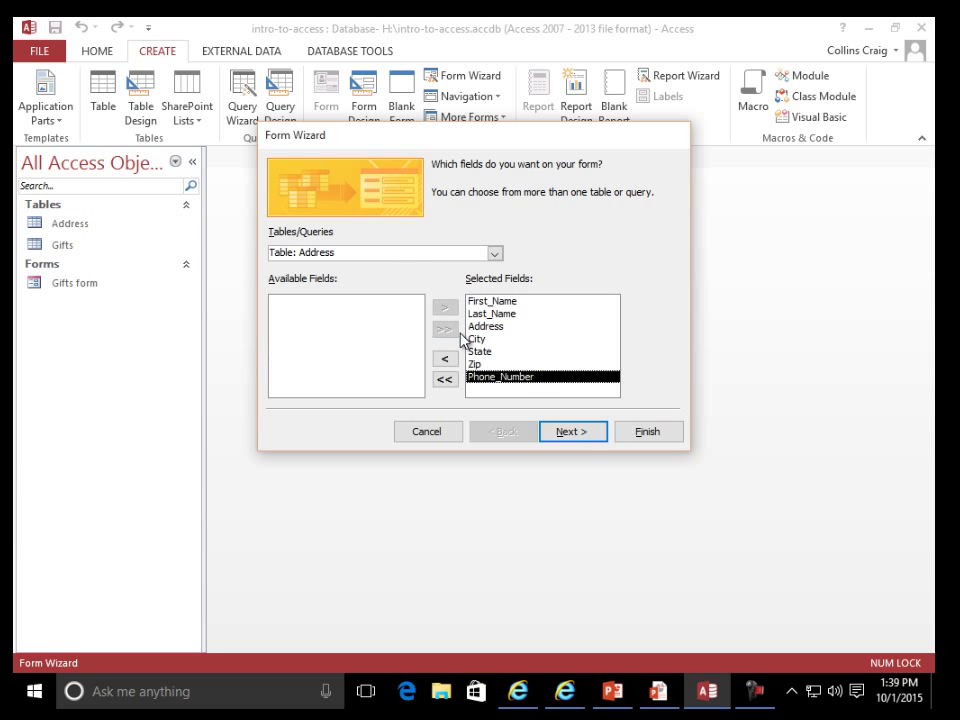
left_click(580, 440)
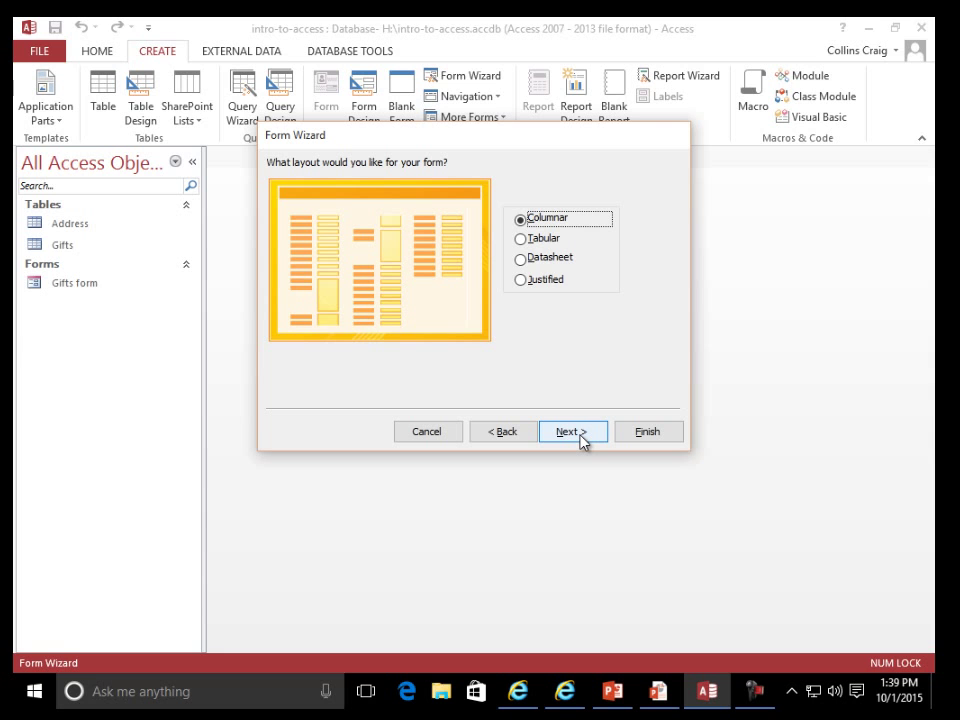
left_click(583, 438)
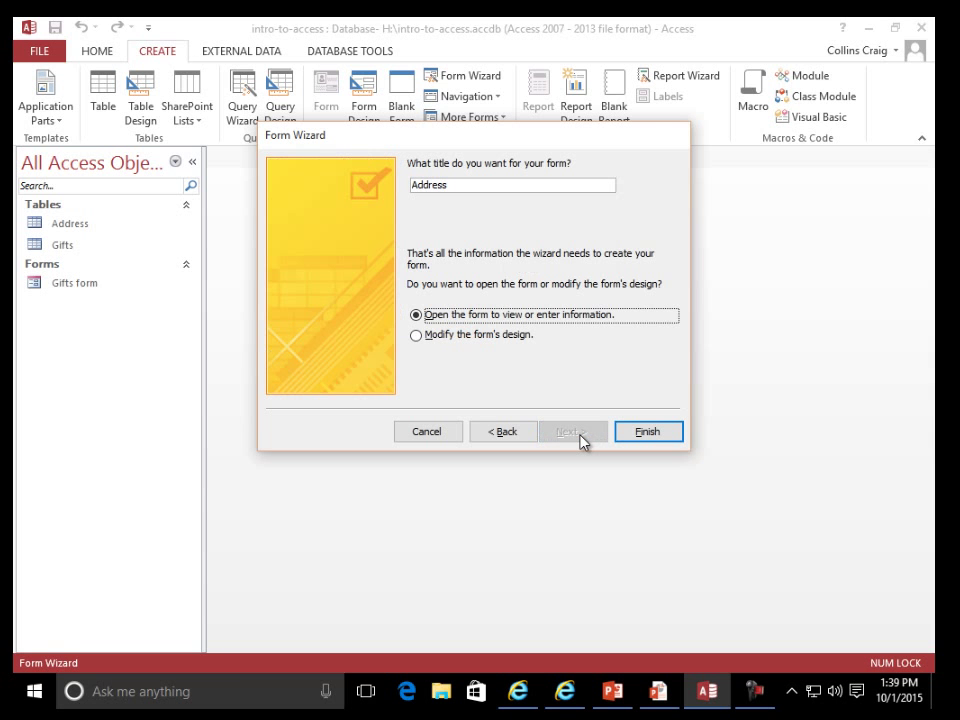
left_click(462, 187)
type("form")
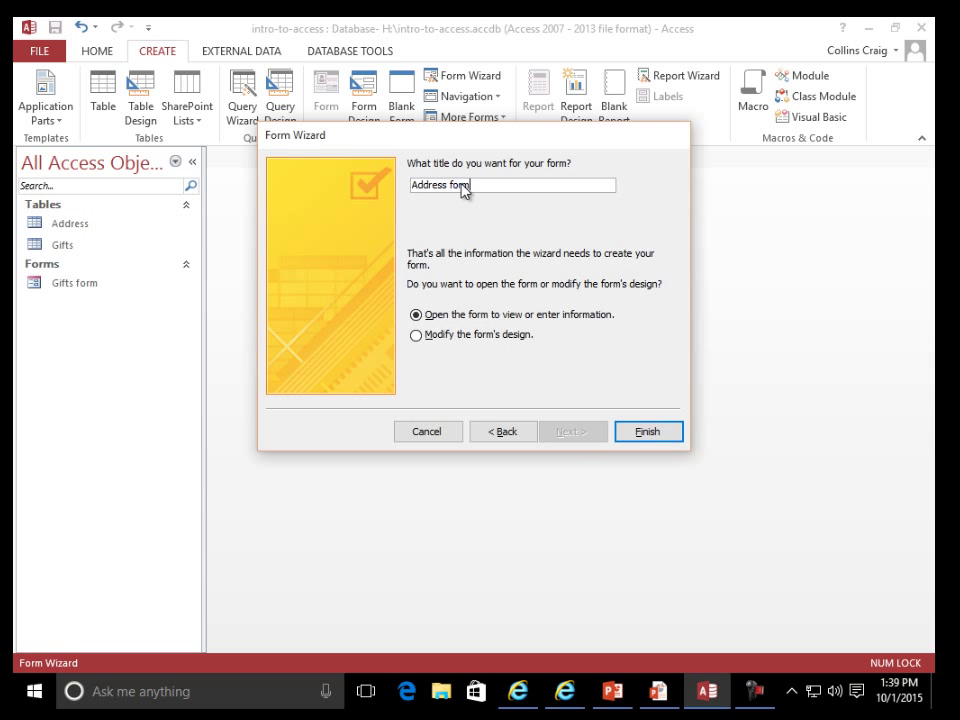
left_click(651, 436)
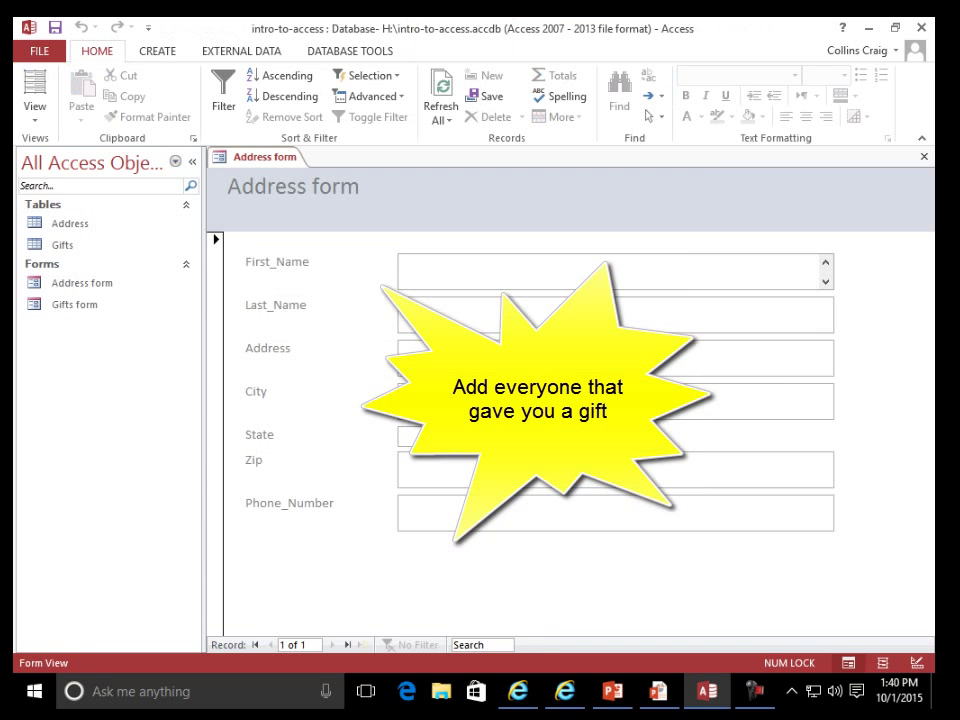
Fill in the first contact's first name, last name, street address and city in the Address form
type("Betty")
key("Tab")
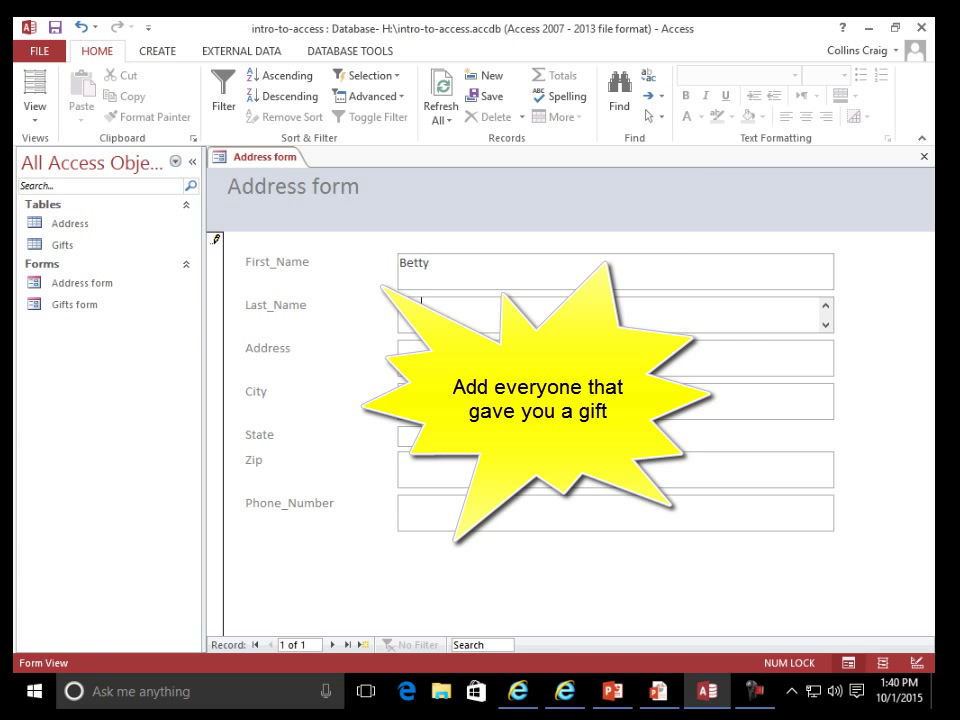
type("Rubble")
key("Tab")
type("2600 S 1st")
key("Tab")
type("Temple")
key("Tab")
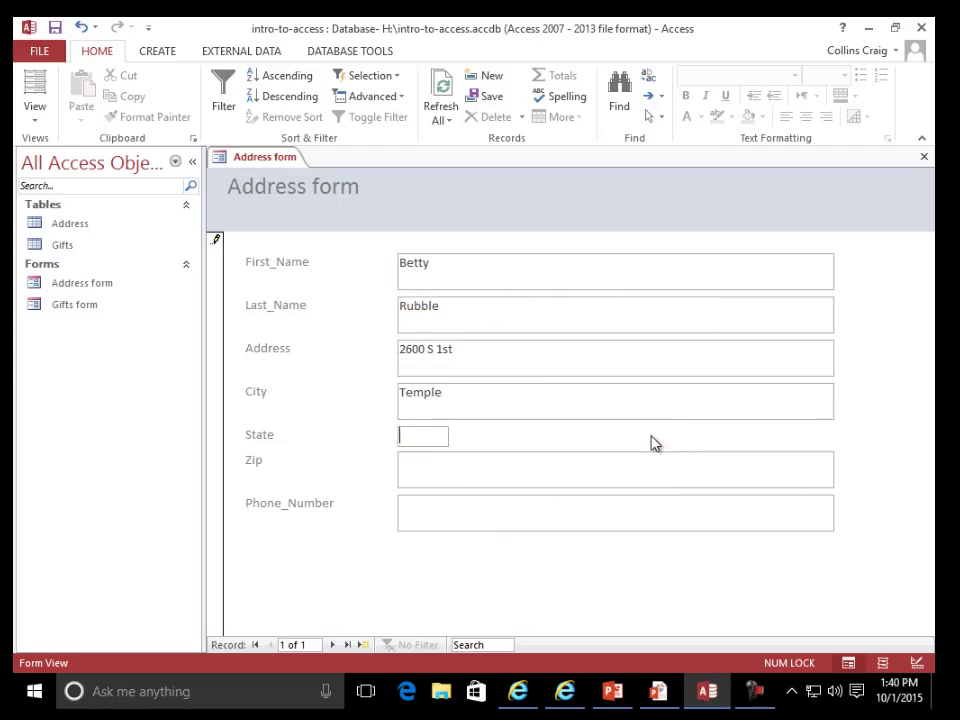
Complete the first contact's record with the state, zip code and phone number, and advance to a new record
type("TX")
key("Tab")
type("76502-")
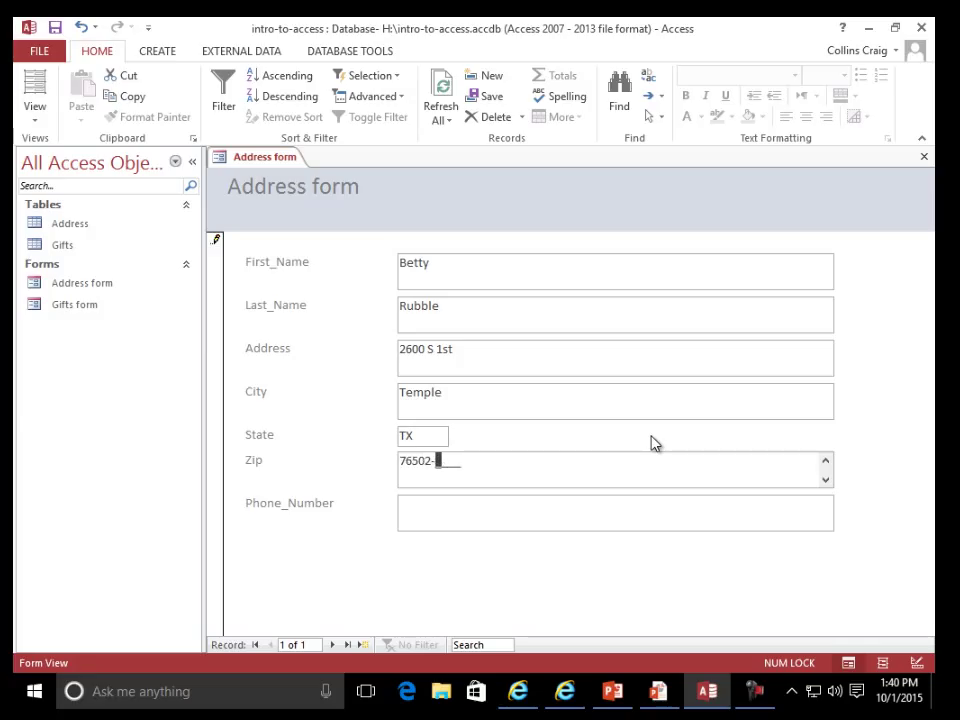
key("Tab")
type("254")
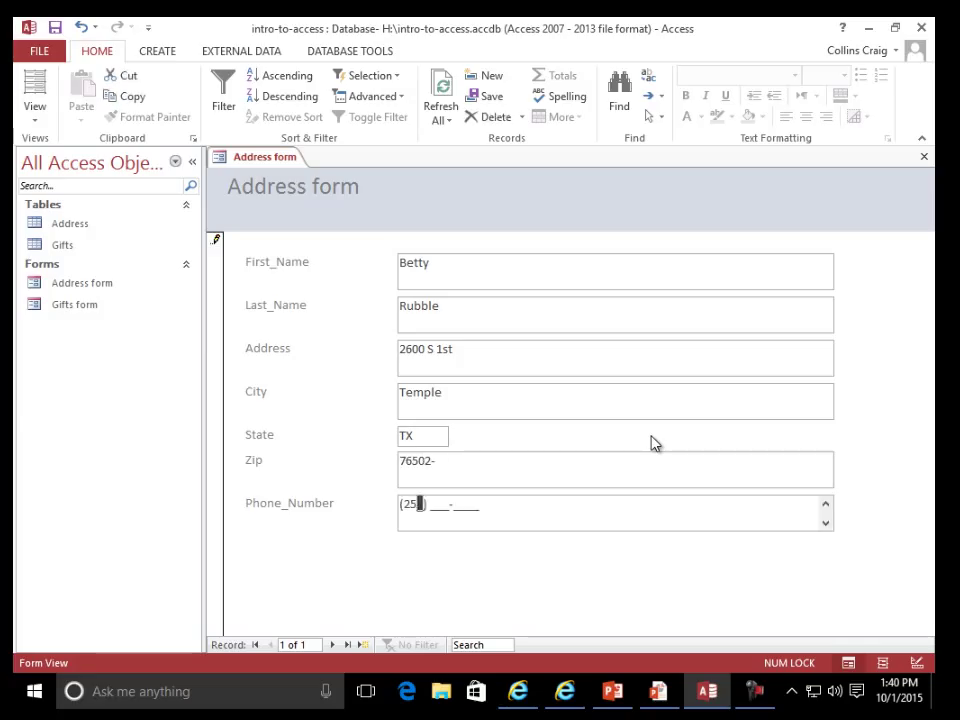
type("555")
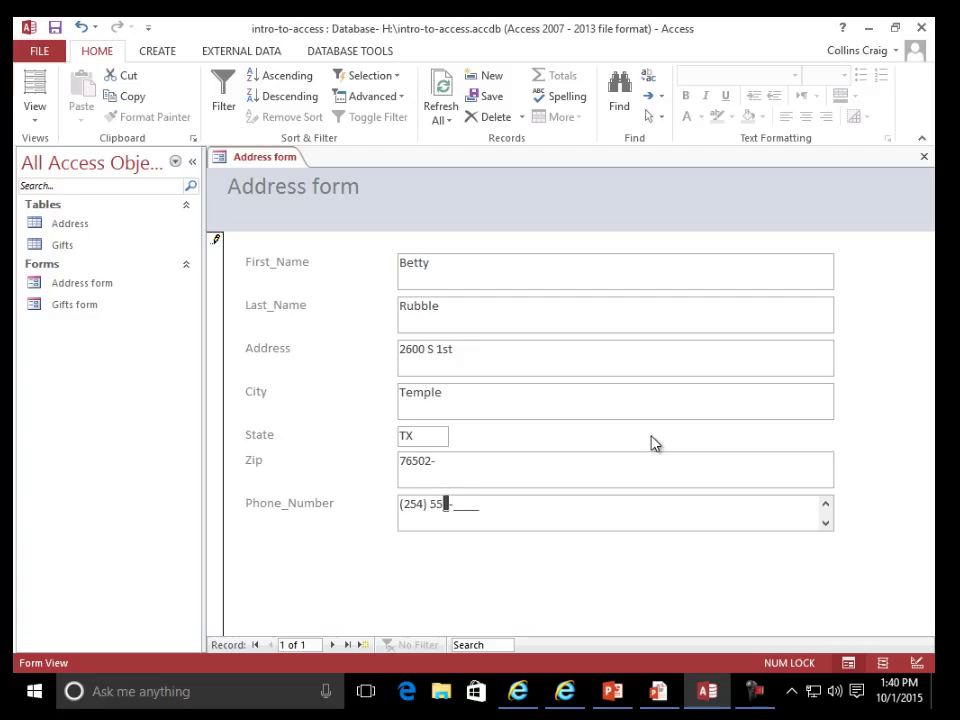
type("1515")
key("Tab")
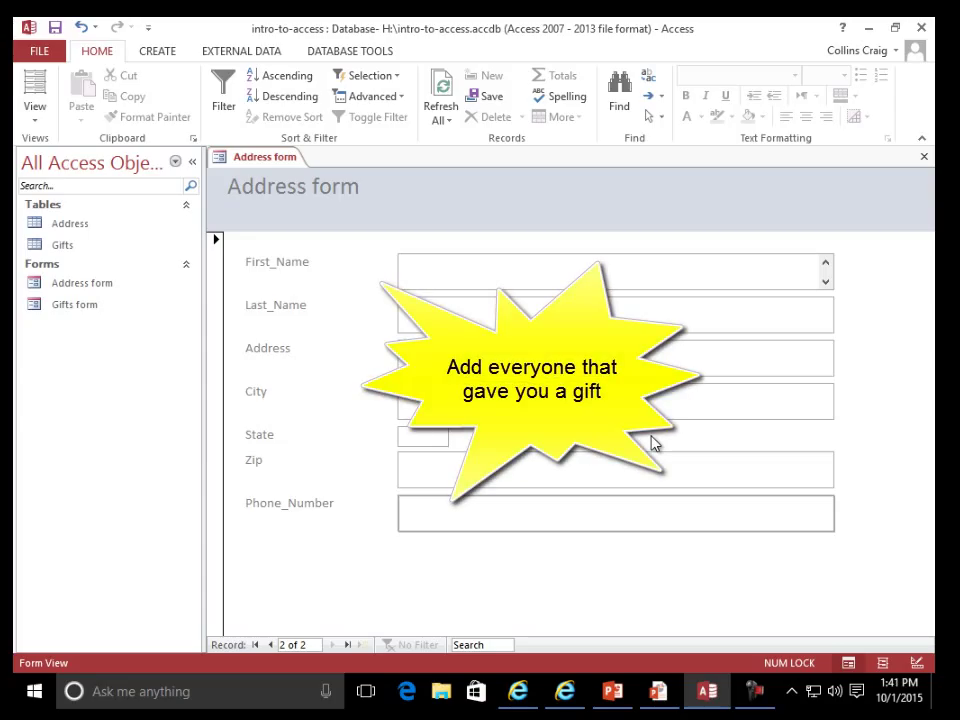
Enter the second contact's full name, address details and phone number, and advance to a new record
type("Ba")
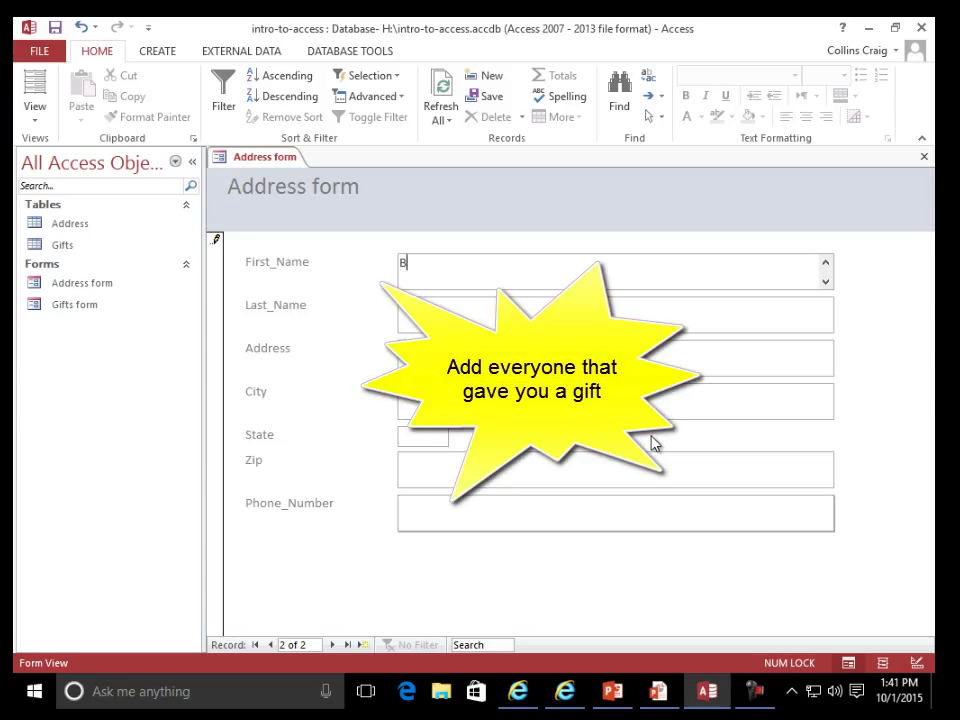
type("rney")
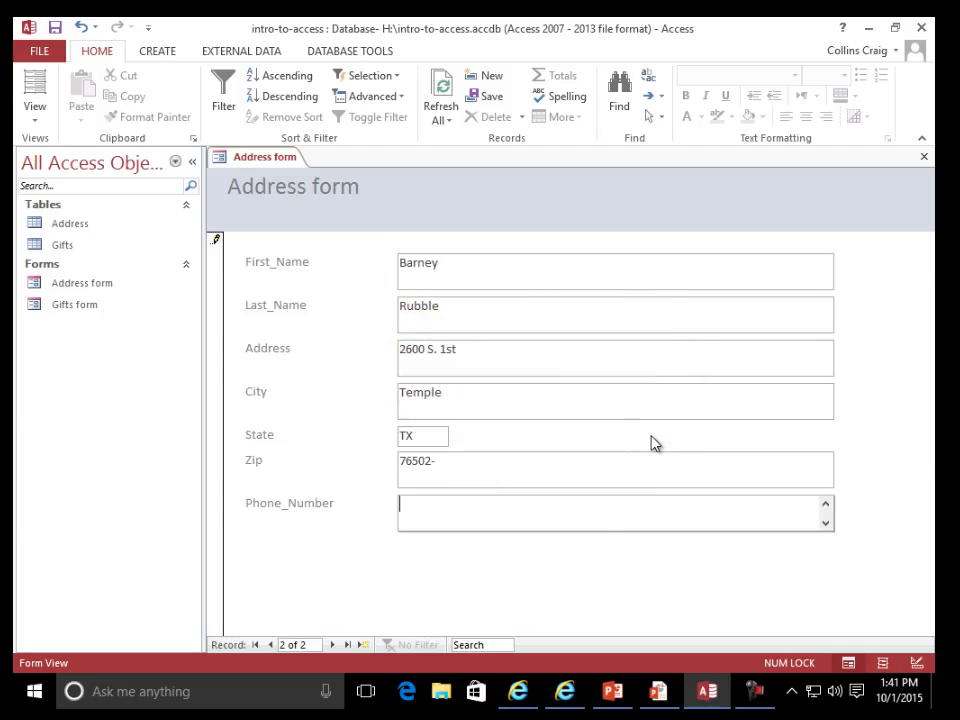
type("254")
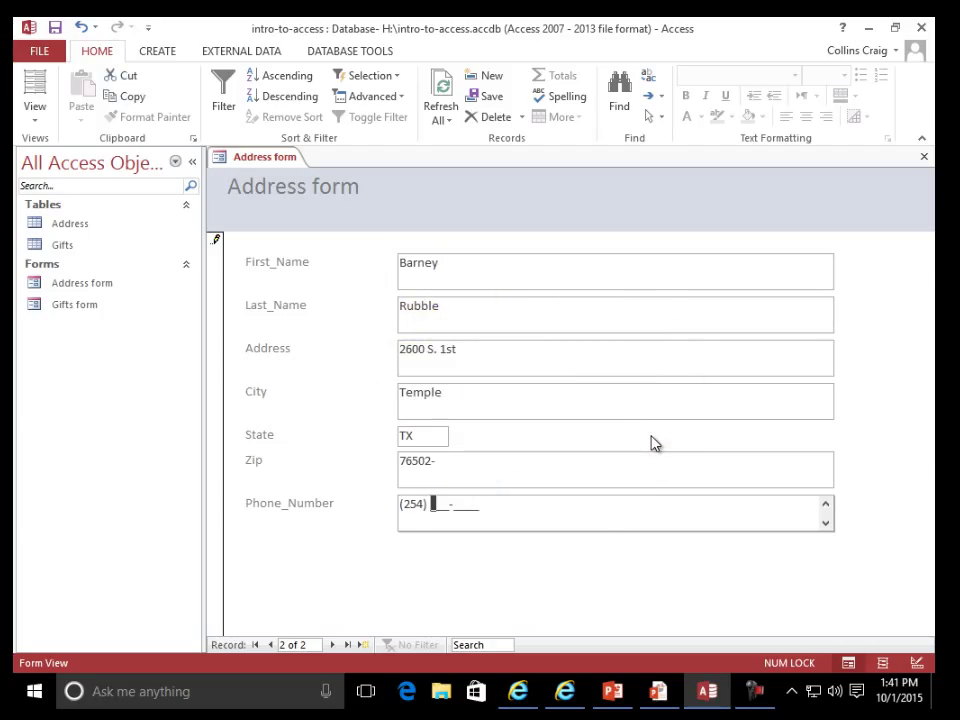
type("555")
type("3518")
key("Tab")
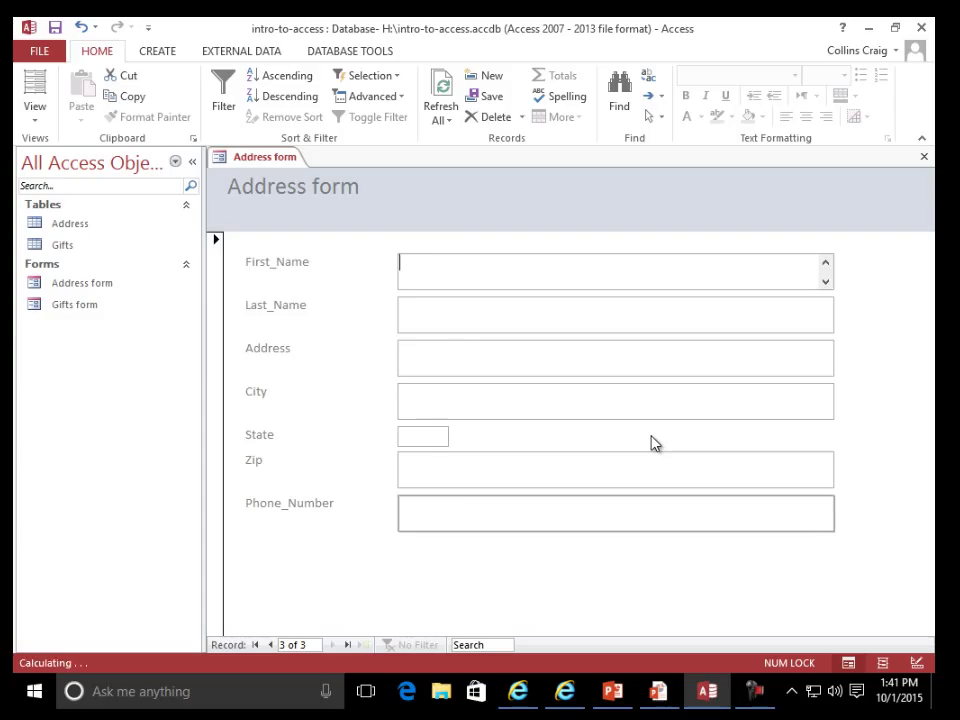
Enter the third contact's full name, address details and phone number, and close the Address form
type("Wilma")
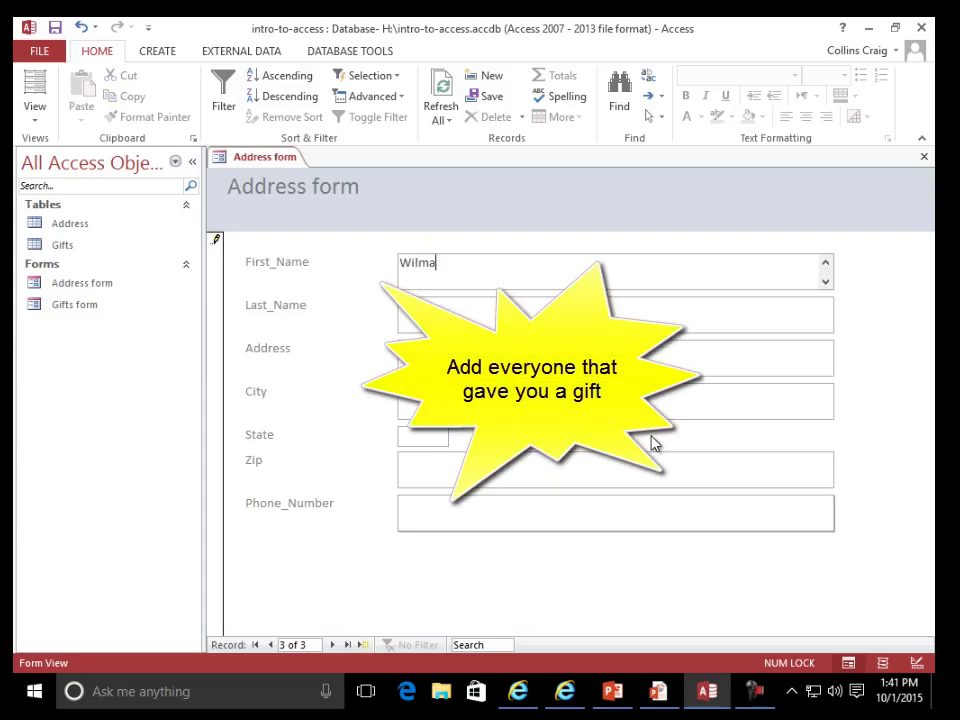
key("Tab")
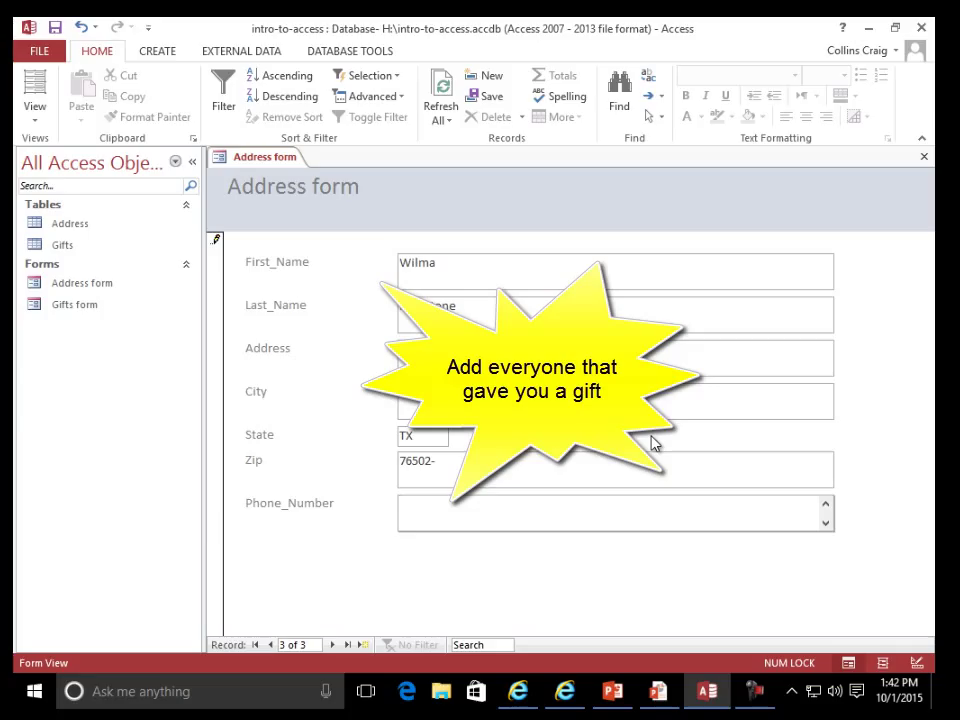
key("Tab")
type("254) 555-1517")
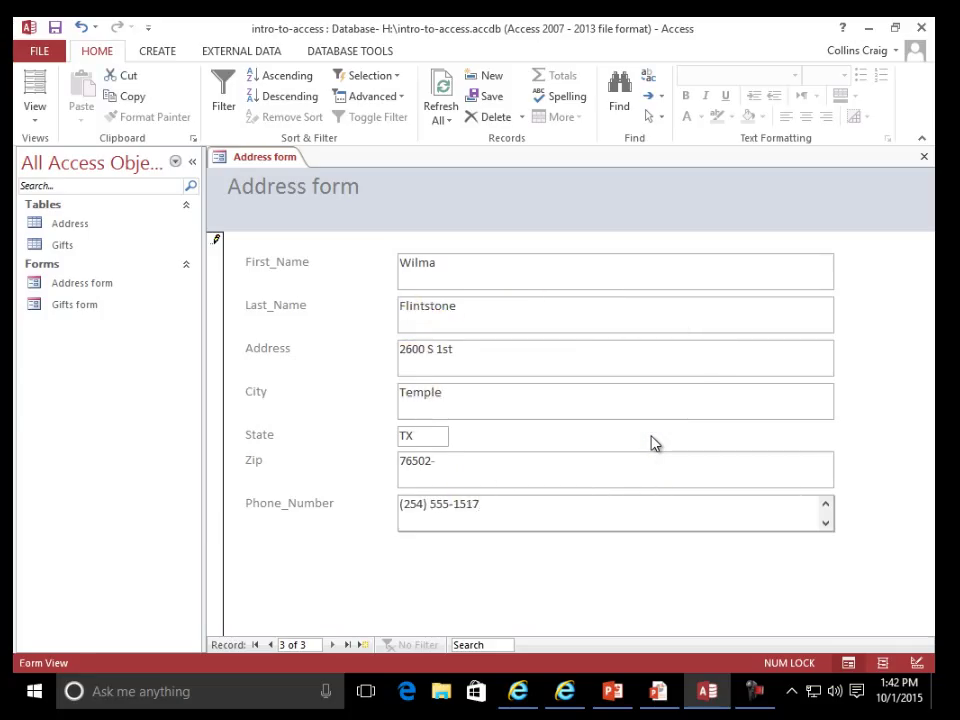
key("Tab")
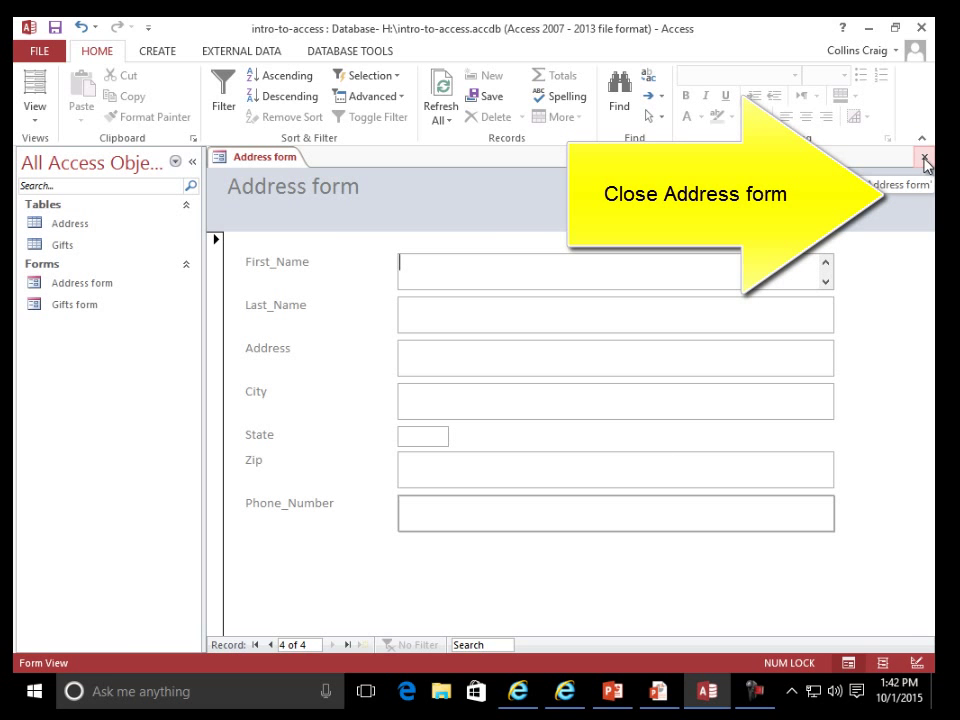
left_click(925, 160)
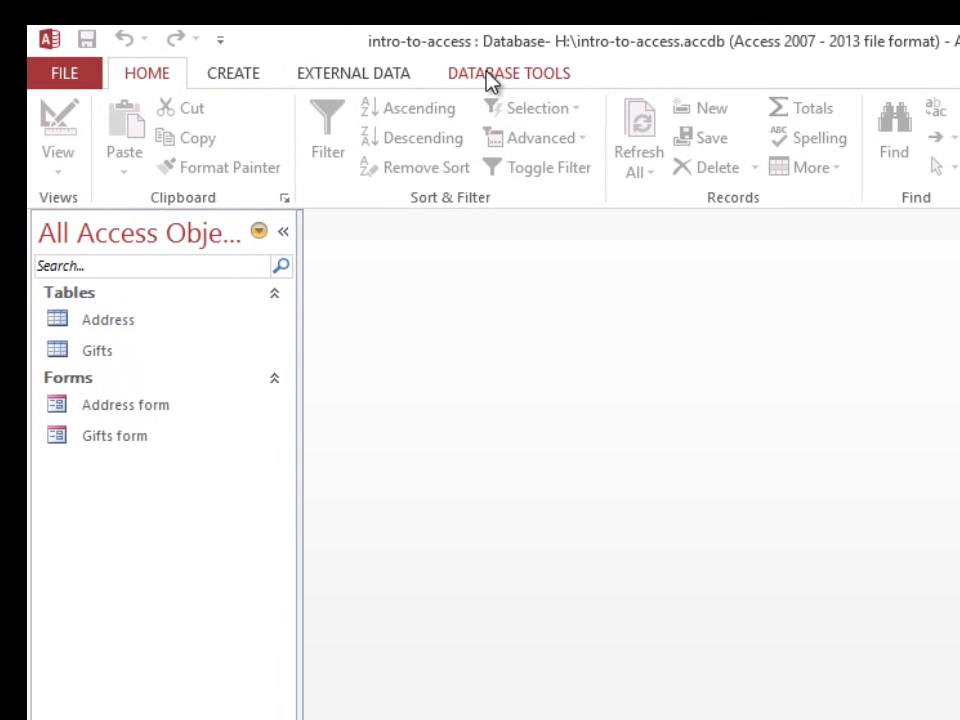
Open the database's Relationships window and add the Address and Gifts tables to the layout
left_click(490, 74)
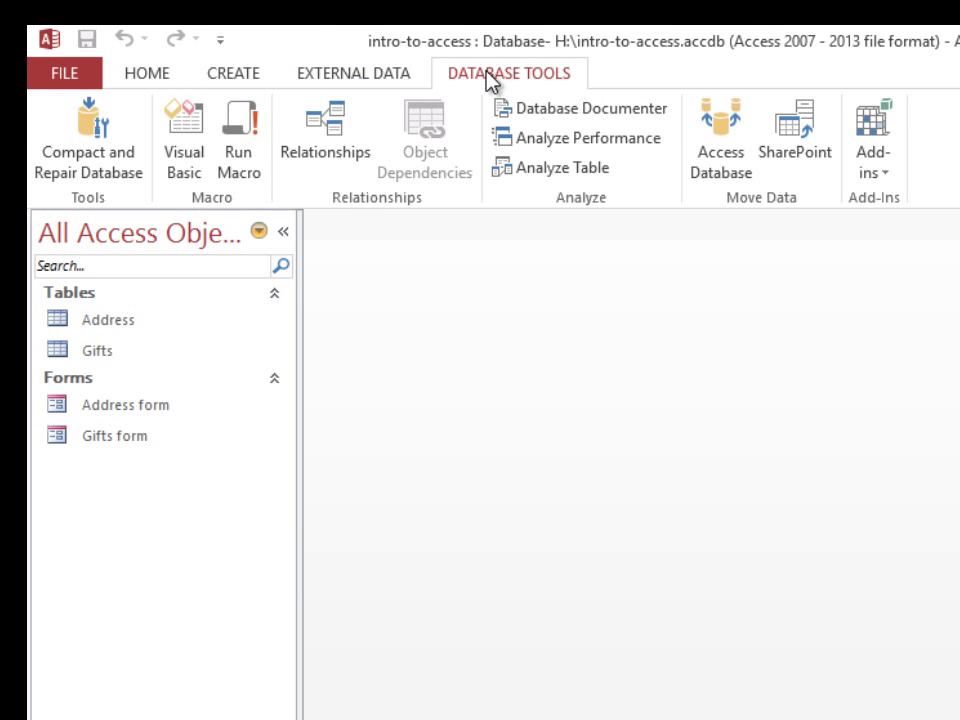
left_click(336, 124)
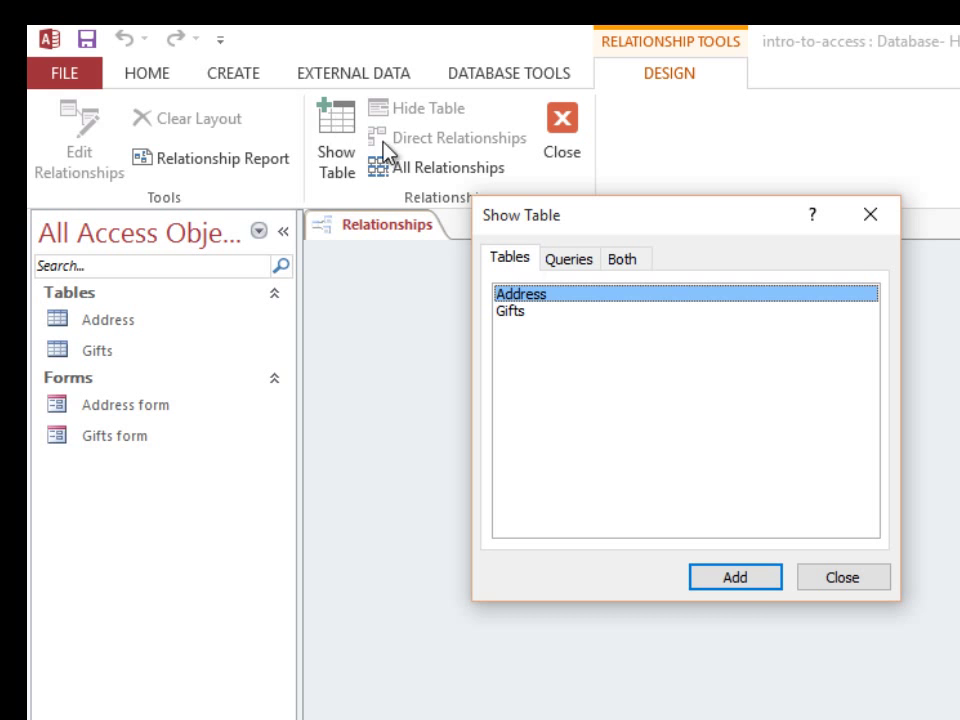
left_click(752, 580)
left_click(522, 311)
left_click(843, 578)
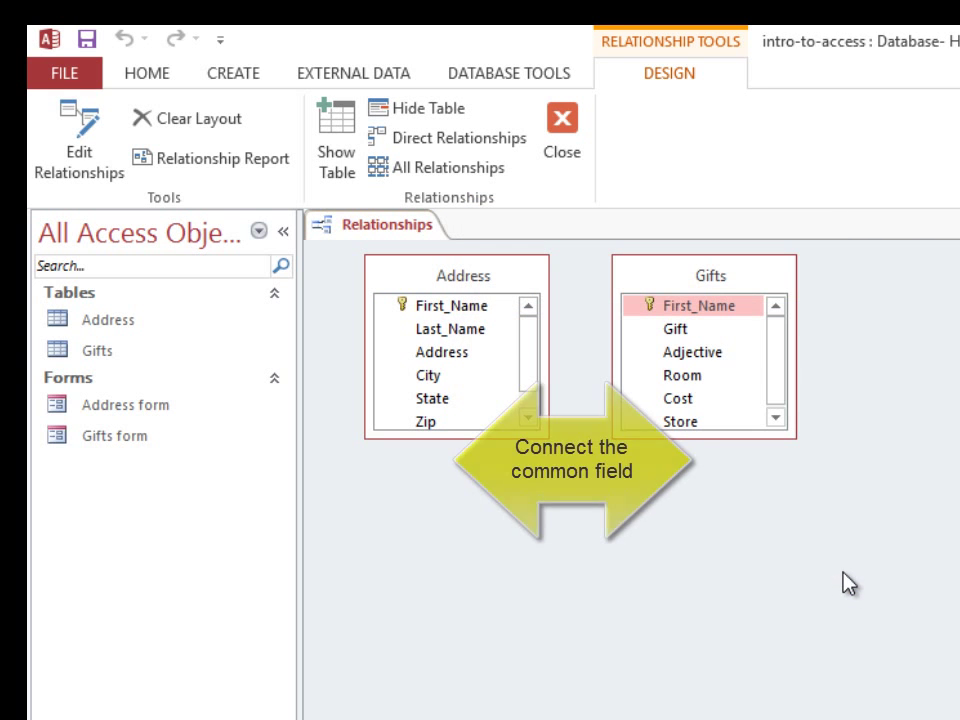
Relate Address to Gifts on First_Name without enforcing referential integrity, and reposition the Gifts table lower and farther from Address
left_click_drag(470, 312, 668, 318)
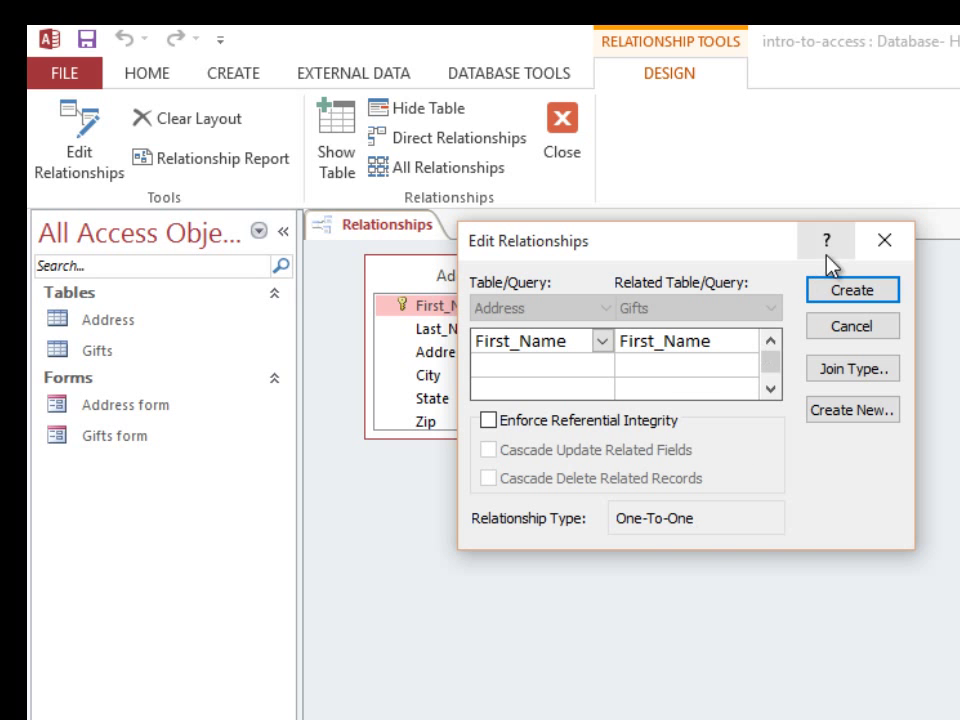
left_click(858, 290)
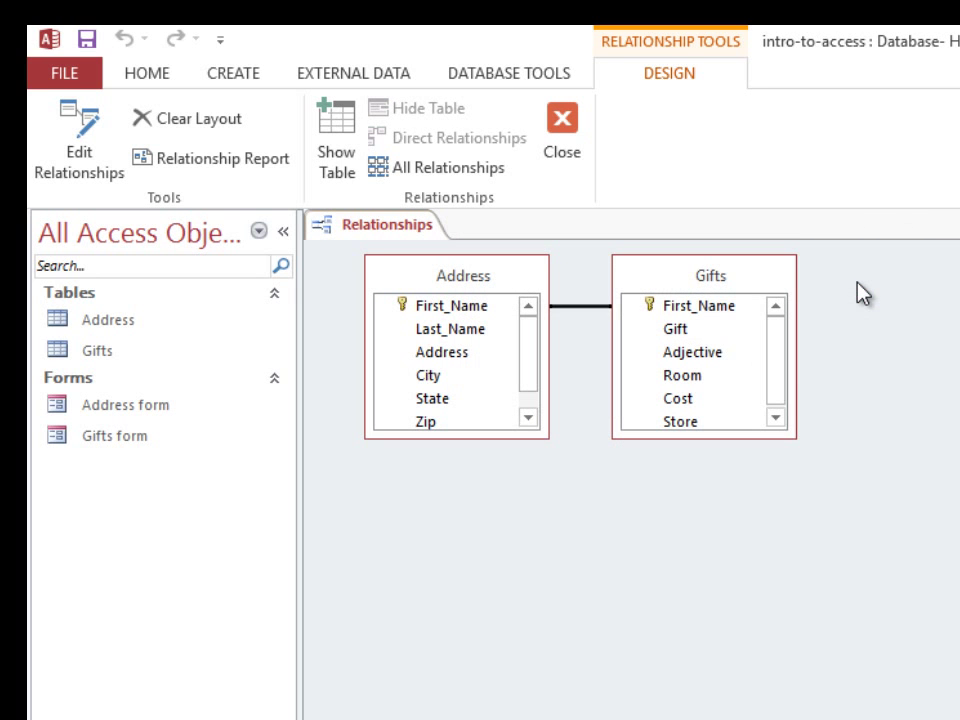
left_click_drag(754, 279, 806, 360)
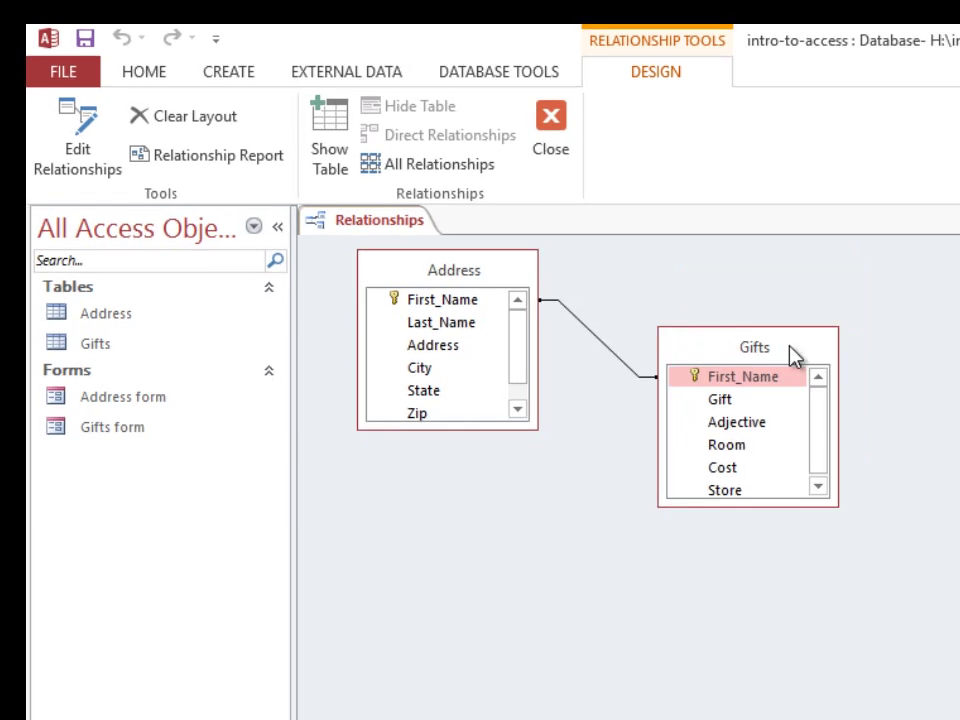
Close the Relationships window and save the changes to its layout
left_click(562, 125)
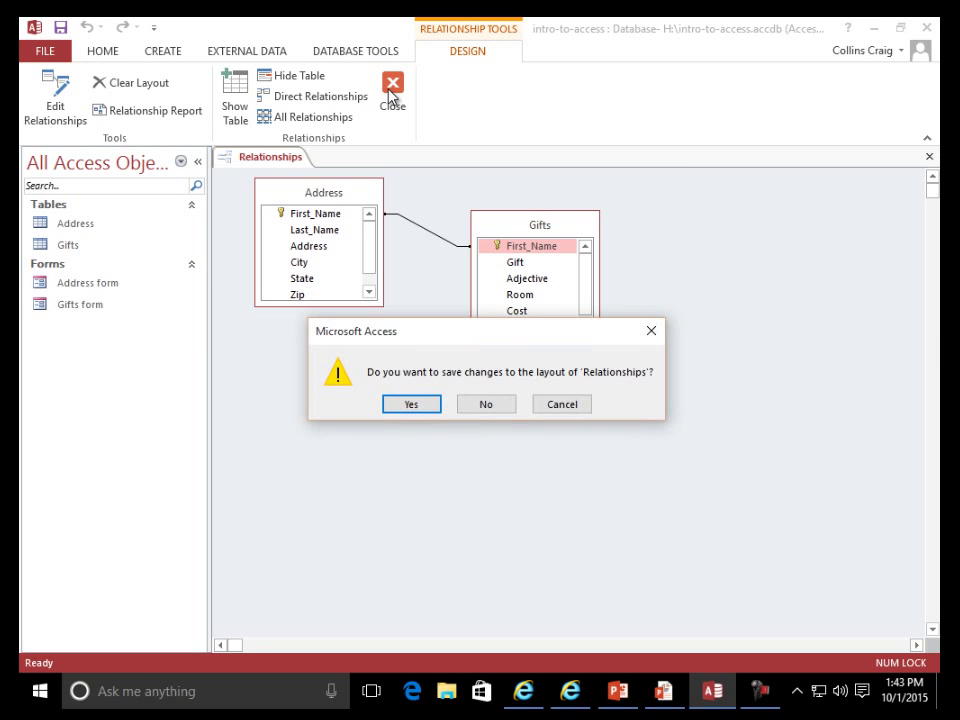
left_click(426, 408)
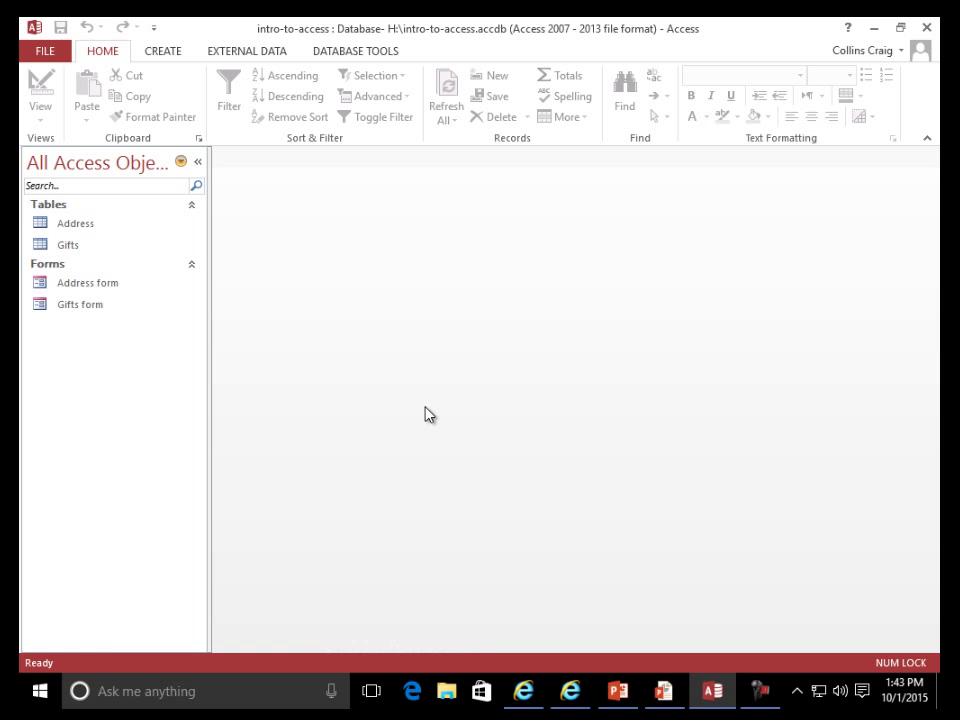
Start a Simple Query Wizard query and add all fields from the Address table and all fields from the Gifts table
left_click(224, 72)
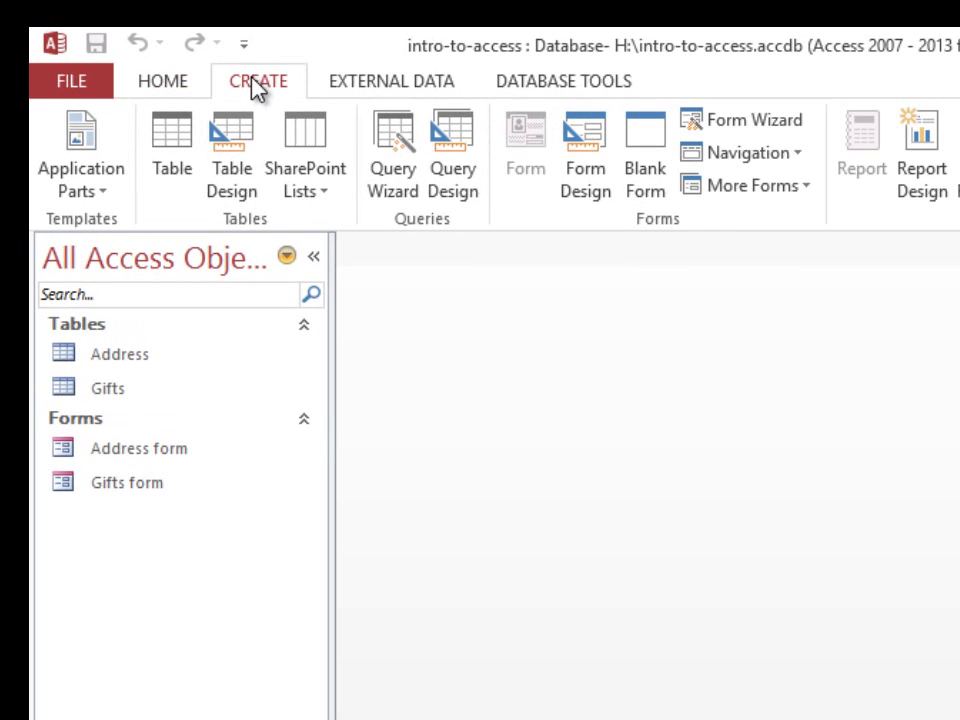
left_click(398, 180)
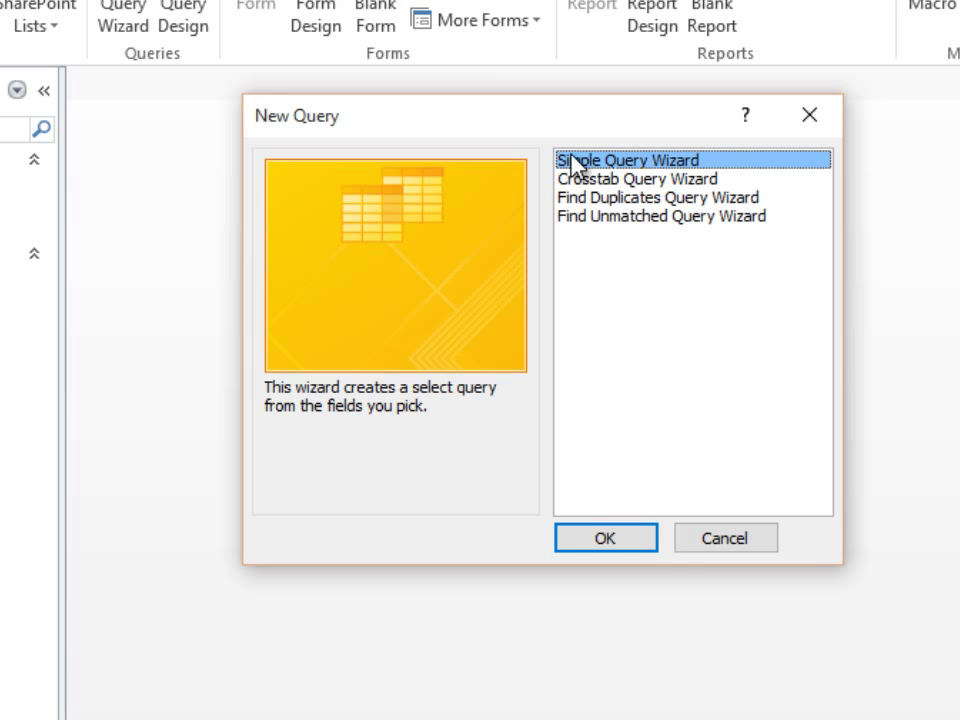
left_click(640, 545)
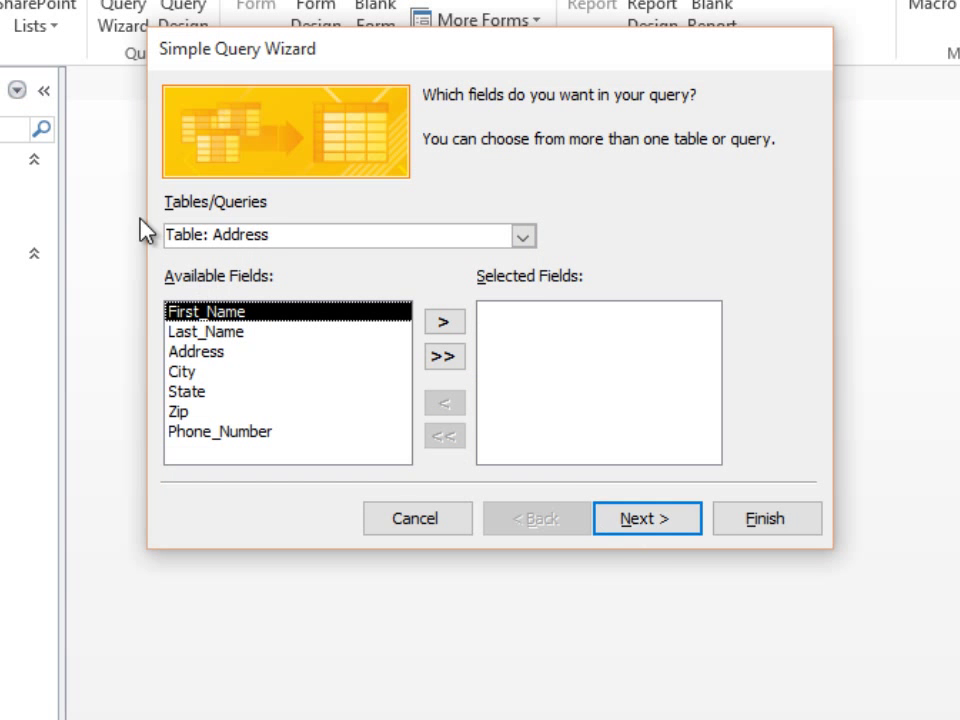
left_click(462, 354)
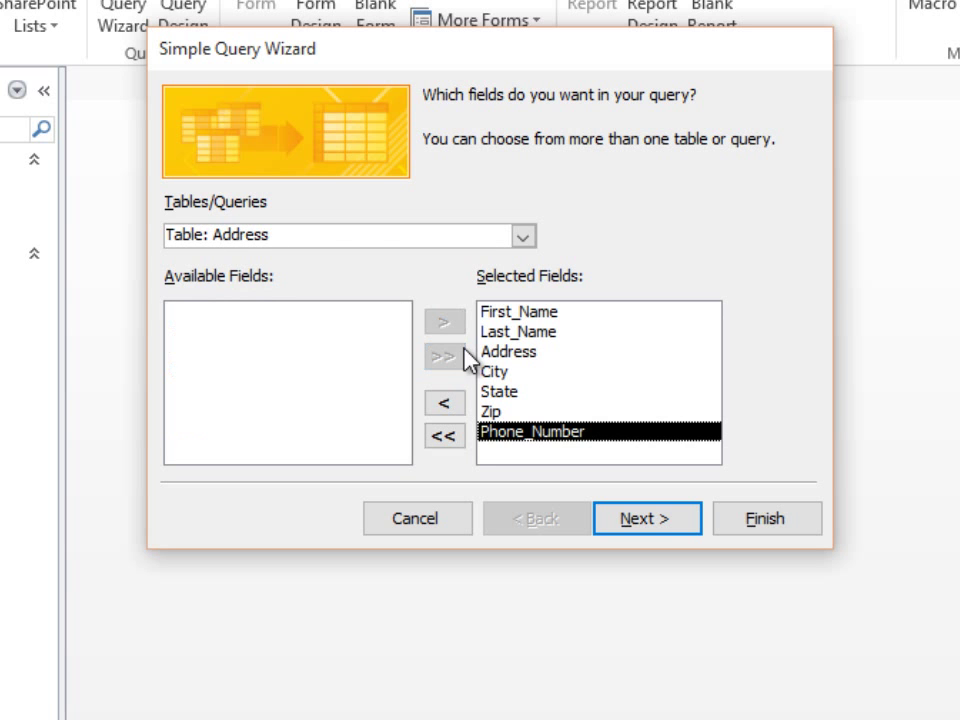
left_click(522, 236)
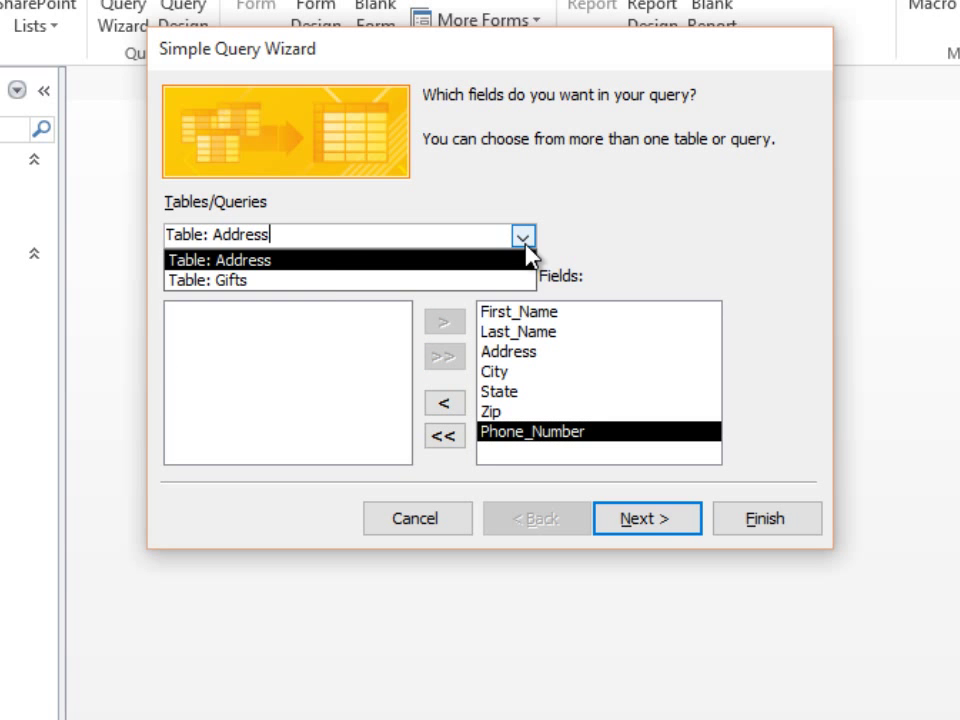
left_click(318, 281)
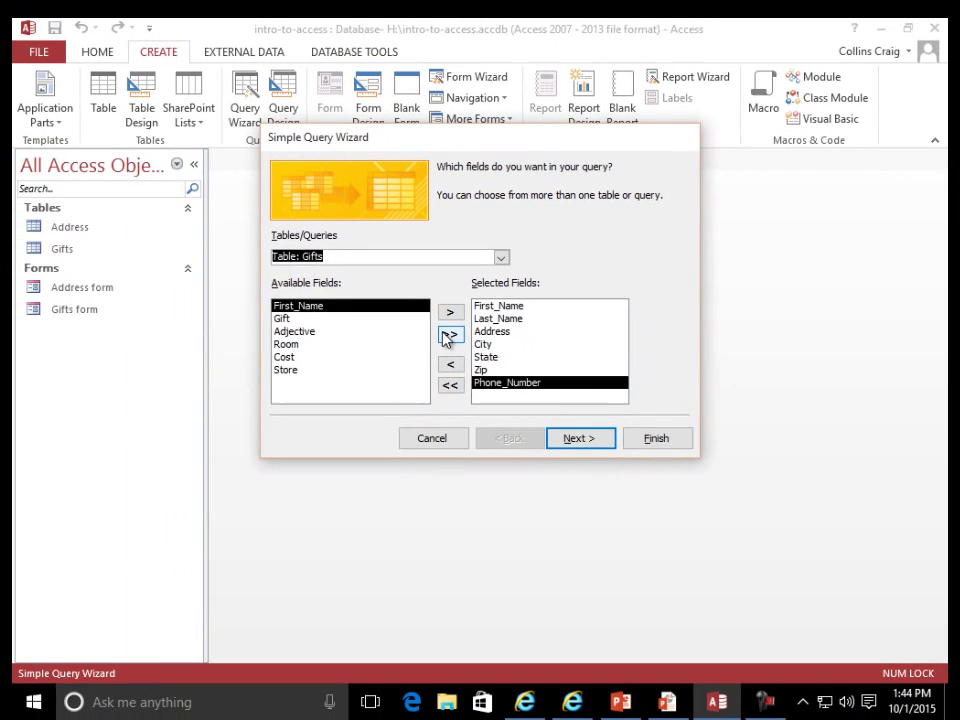
left_click(447, 345)
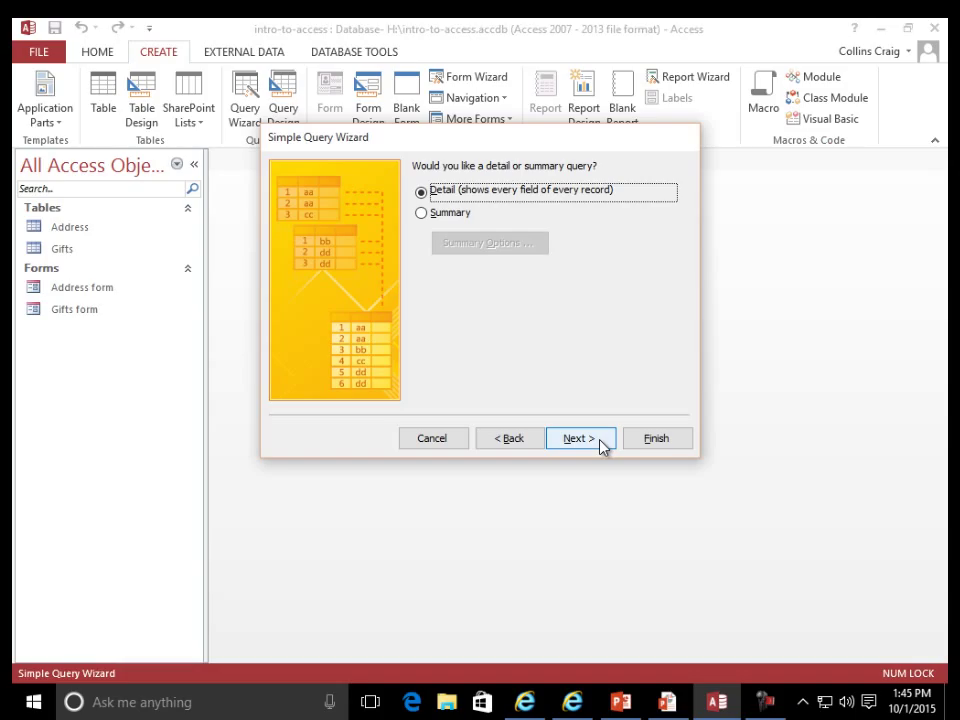
Keep the query as a detail query, title it Join Query, and finish by opening it to view information
left_click(604, 446)
double_click(433, 187)
type("Join Query")
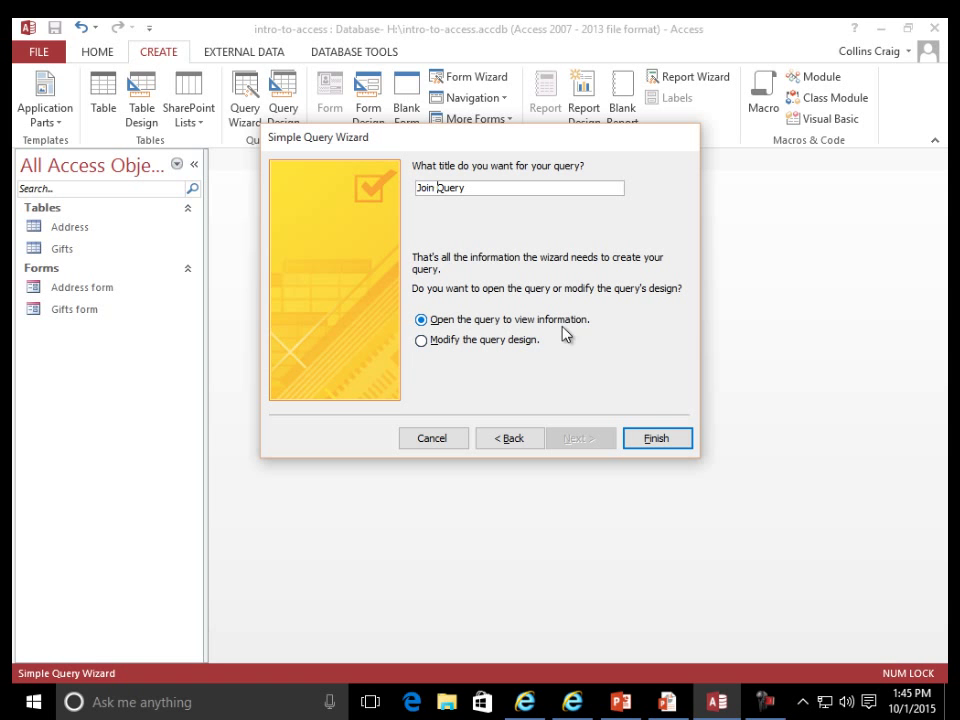
left_click(656, 440)
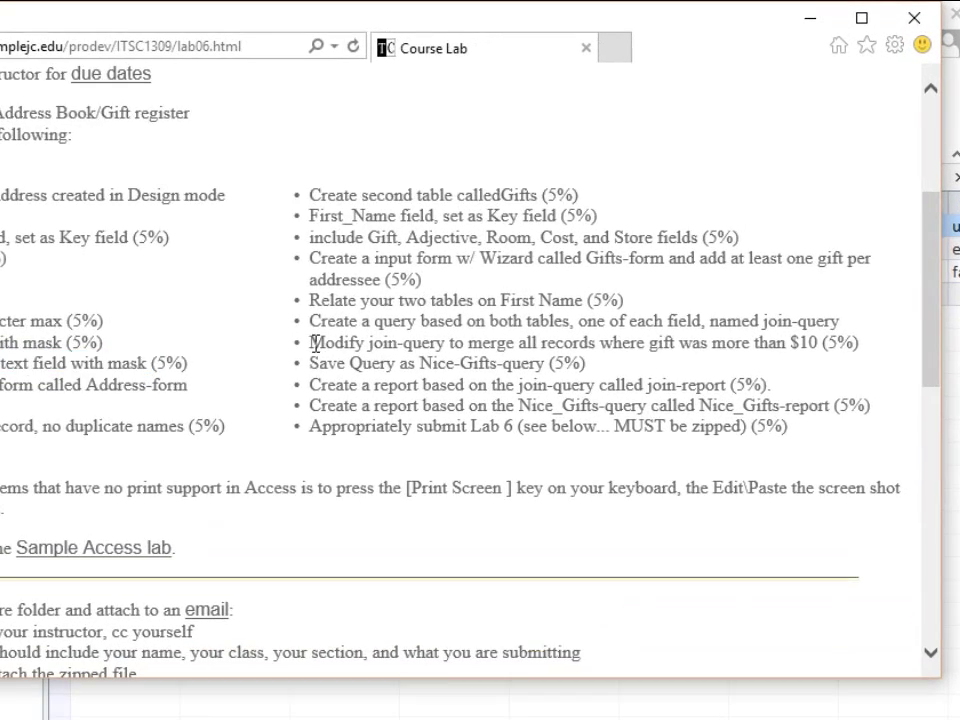
Open Join Query in Design View and add the criterion >10 to the Cost field from Gifts
left_click_drag(420, 285, 542, 285)
left_click_drag(291, 427, 793, 455)
left_click(42, 117)
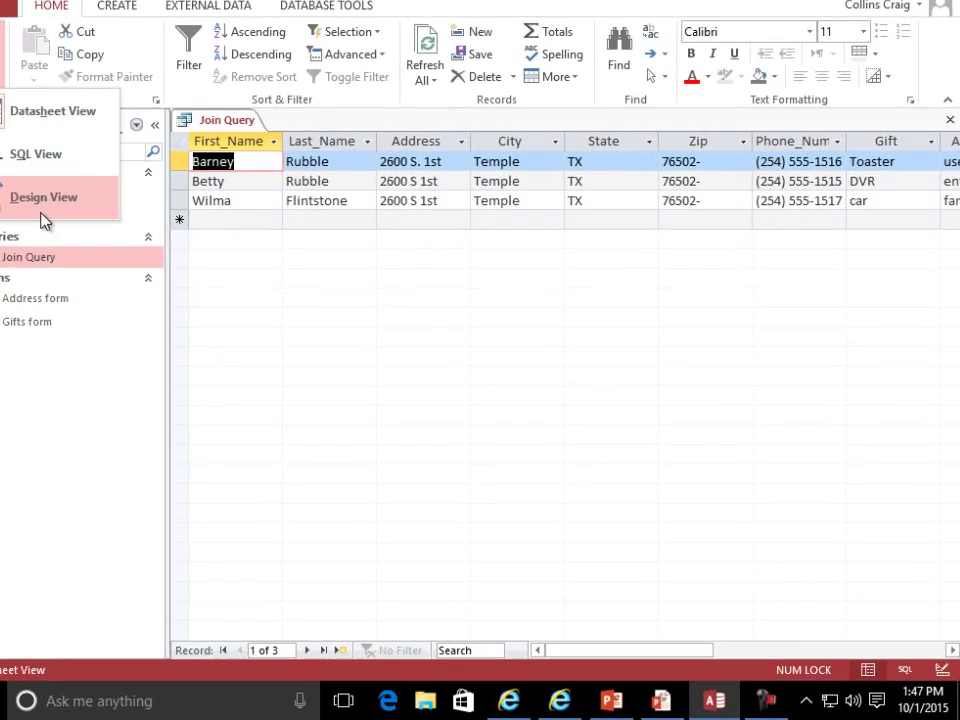
left_click(94, 222)
left_click_drag(107, 592, 245, 606)
left_click_drag(256, 591, 478, 591)
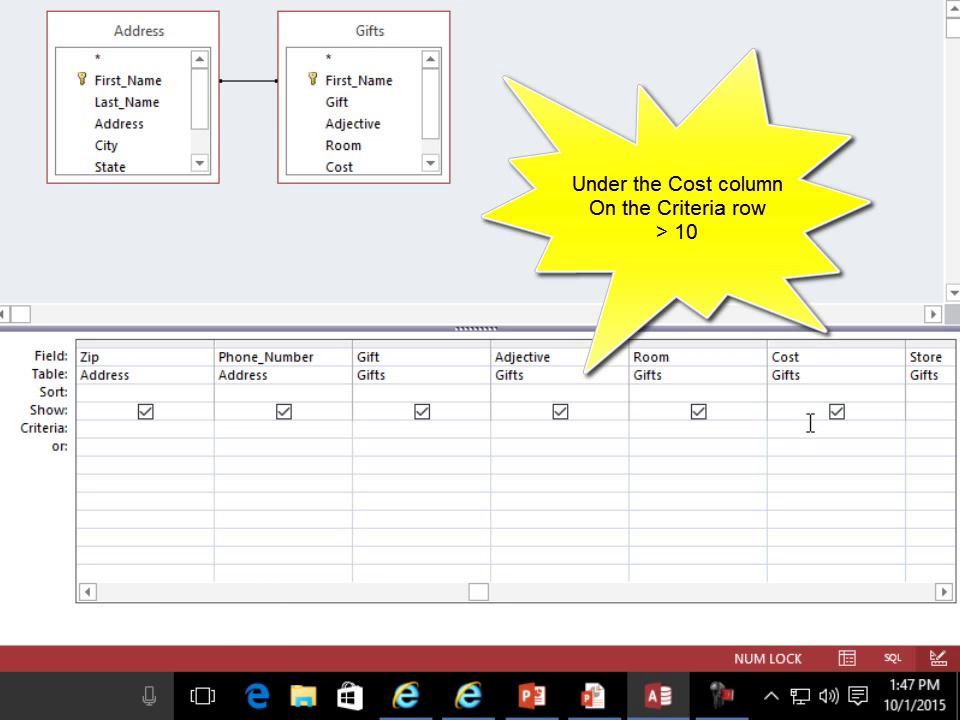
left_click(804, 430)
type(">10")
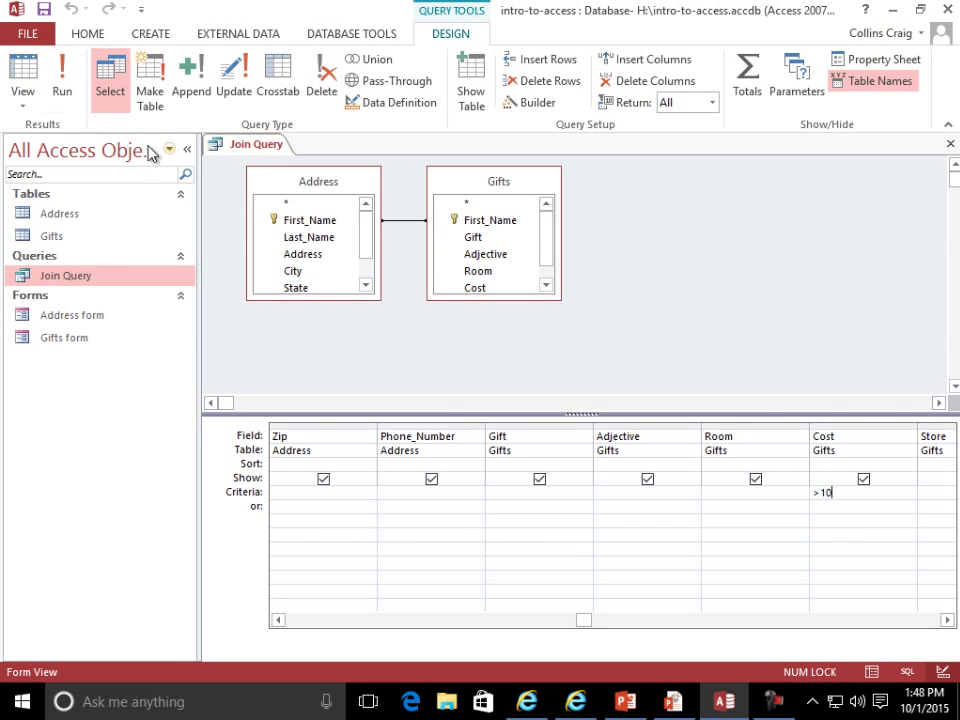
Save the modified query as a new object named Nice Gifts Query, and run it to view its records
left_click(36, 40)
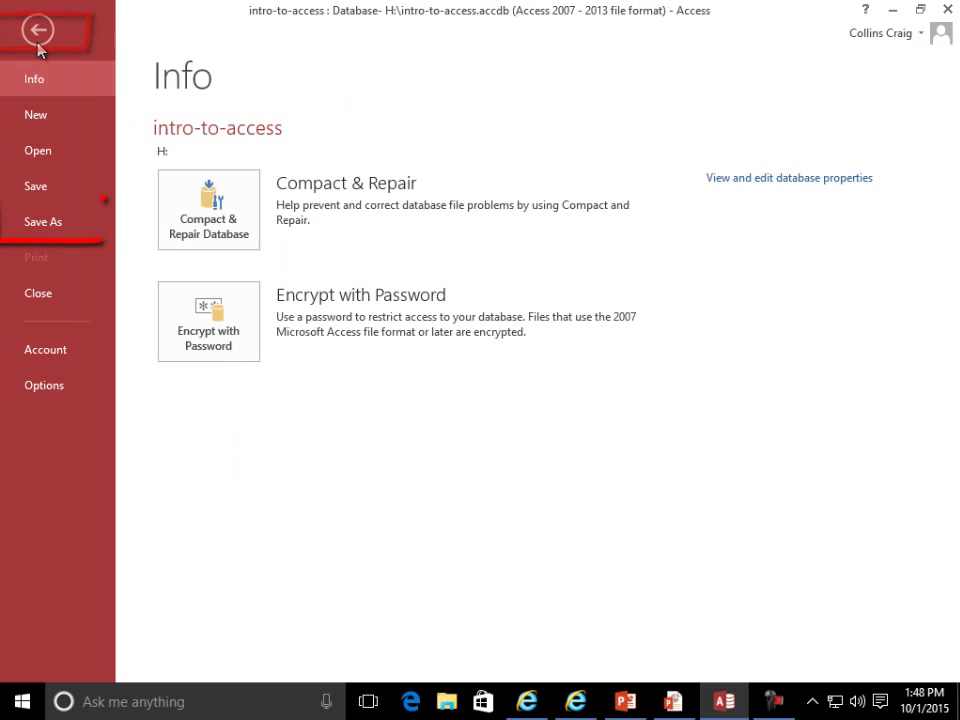
left_click(50, 228)
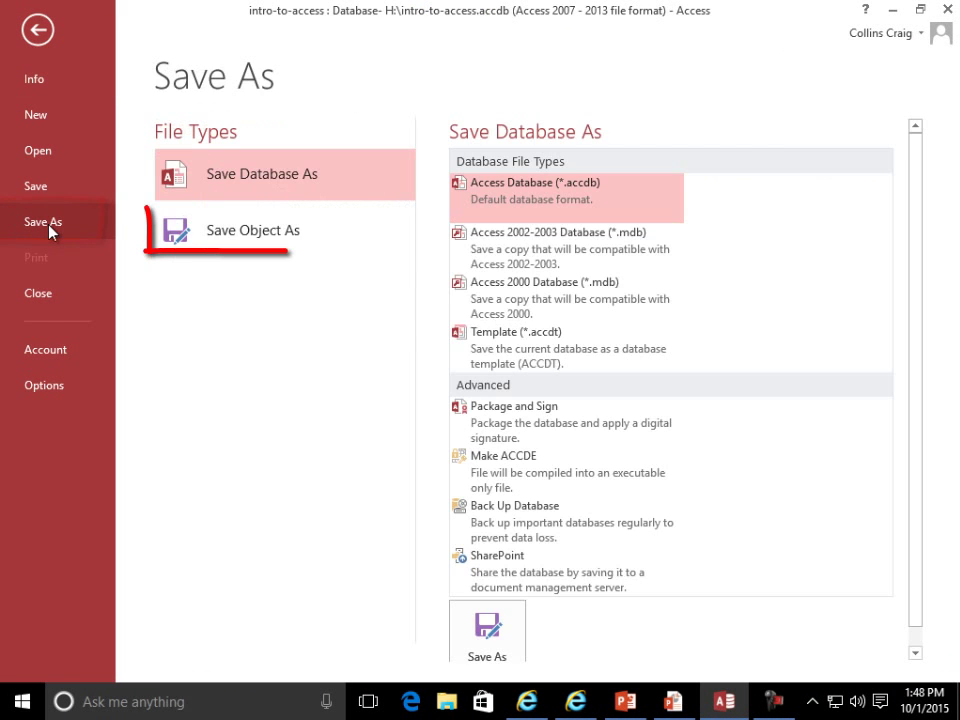
left_click(229, 238)
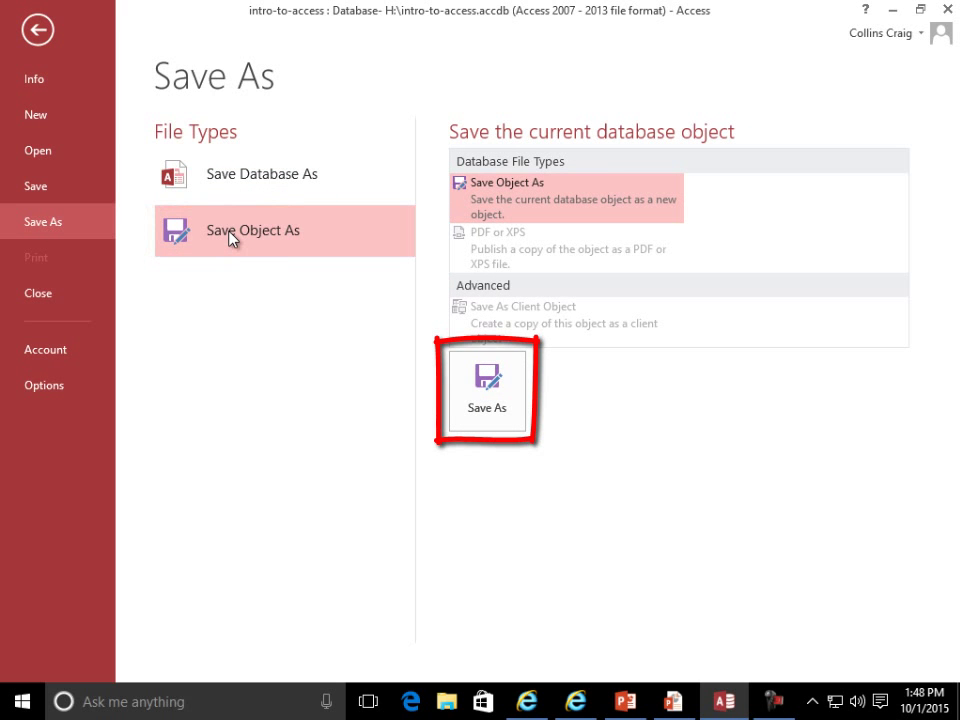
left_click(497, 405)
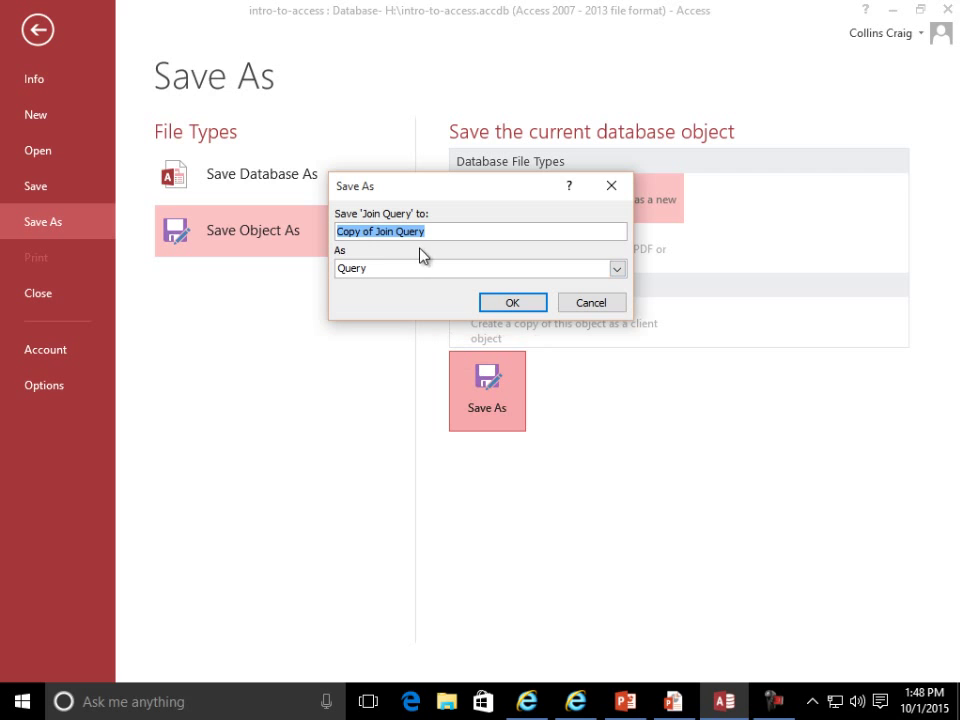
left_click_drag(394, 234, 233, 238)
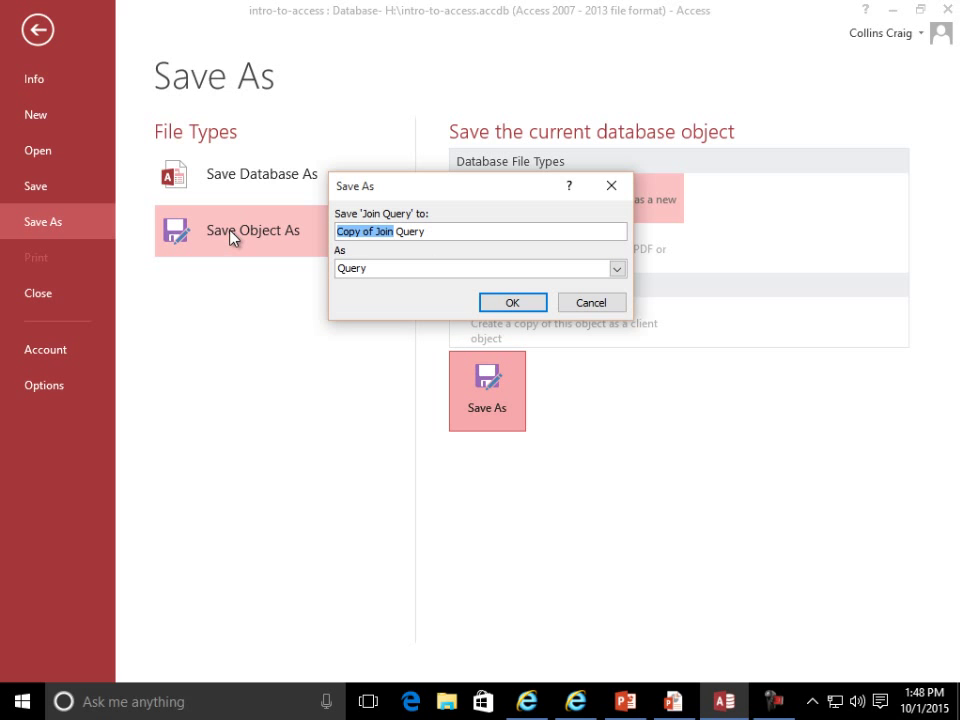
type("Nice ")
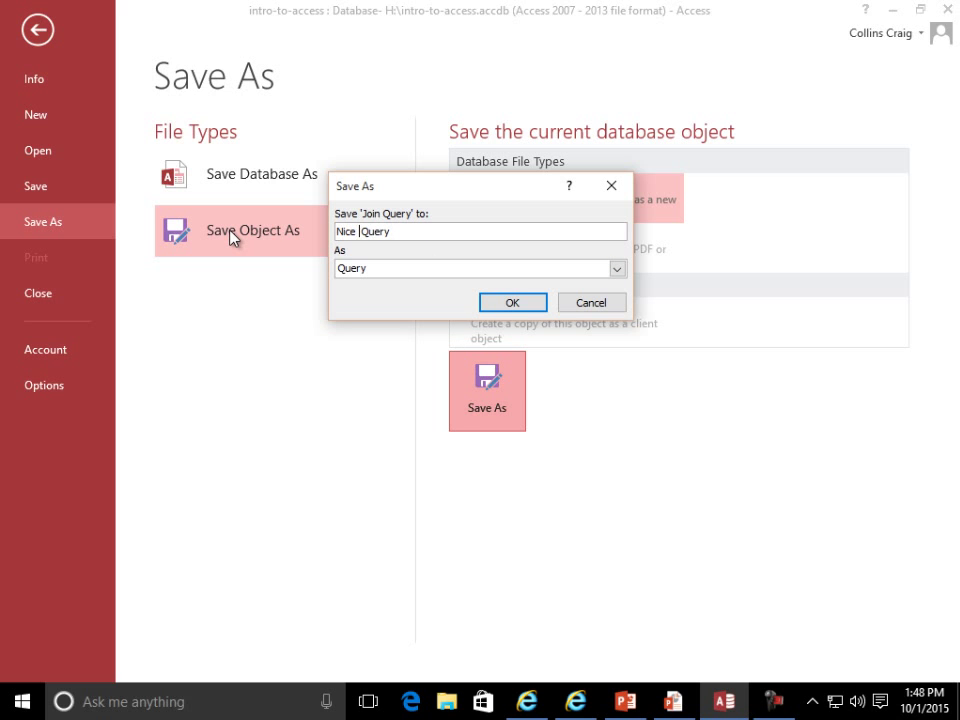
type("Gifts")
left_click(520, 304)
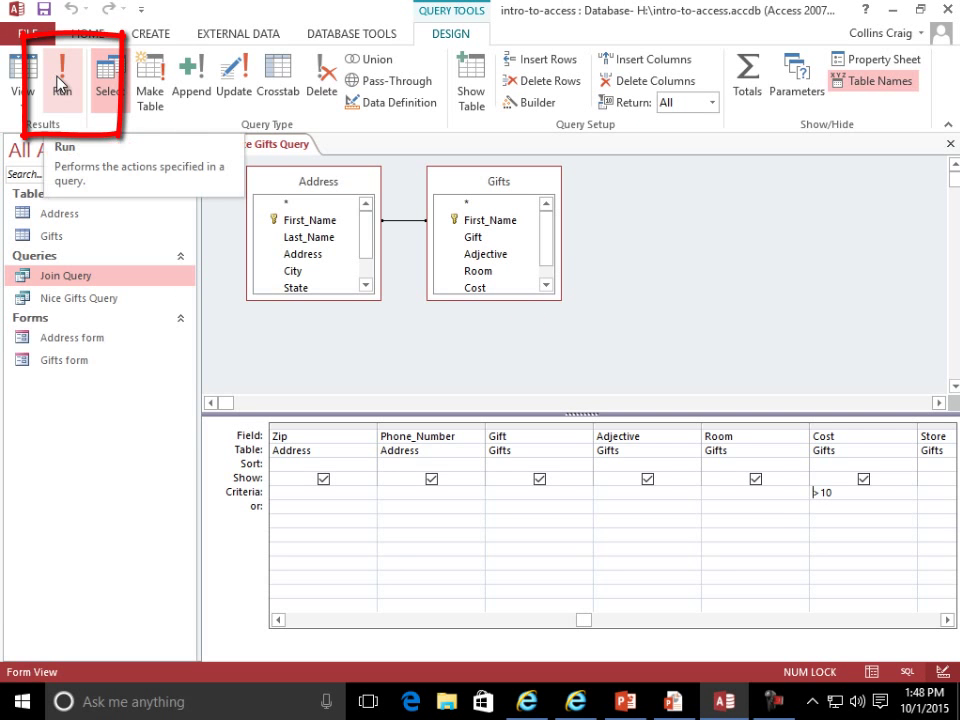
left_click(60, 85)
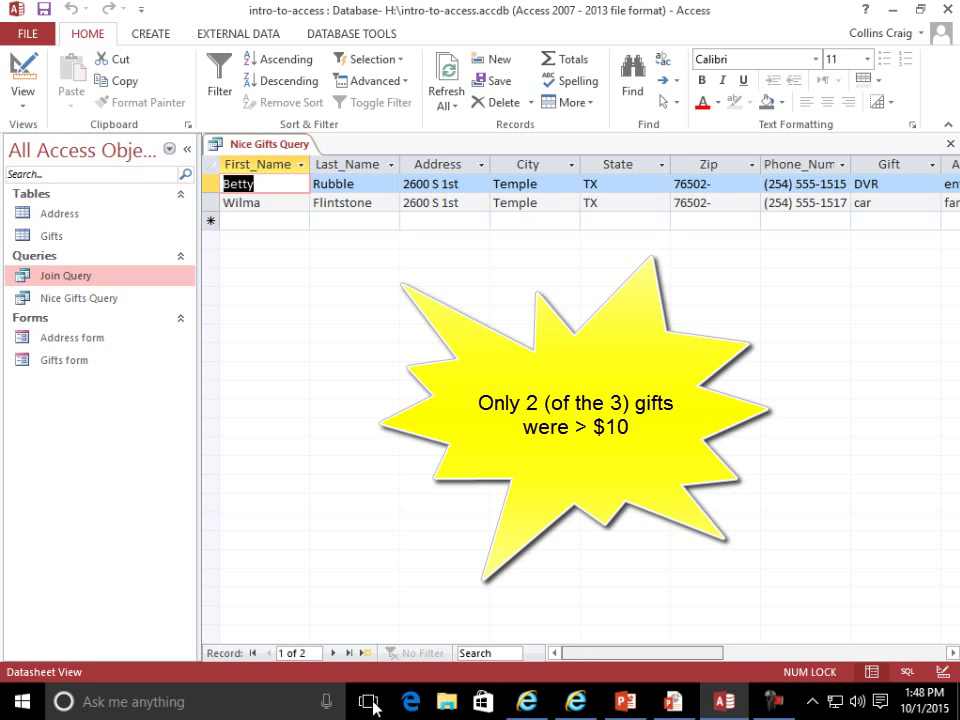
left_click_drag(617, 655, 754, 677)
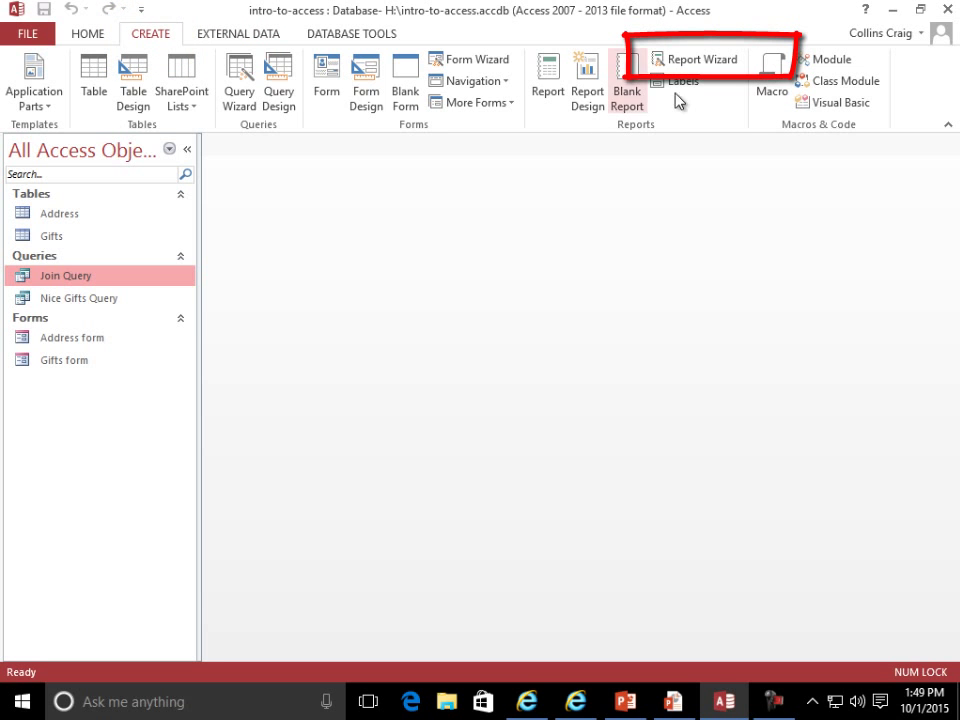
Start a Report Wizard report with all fields of Join Query and no grouping levels
left_click(700, 60)
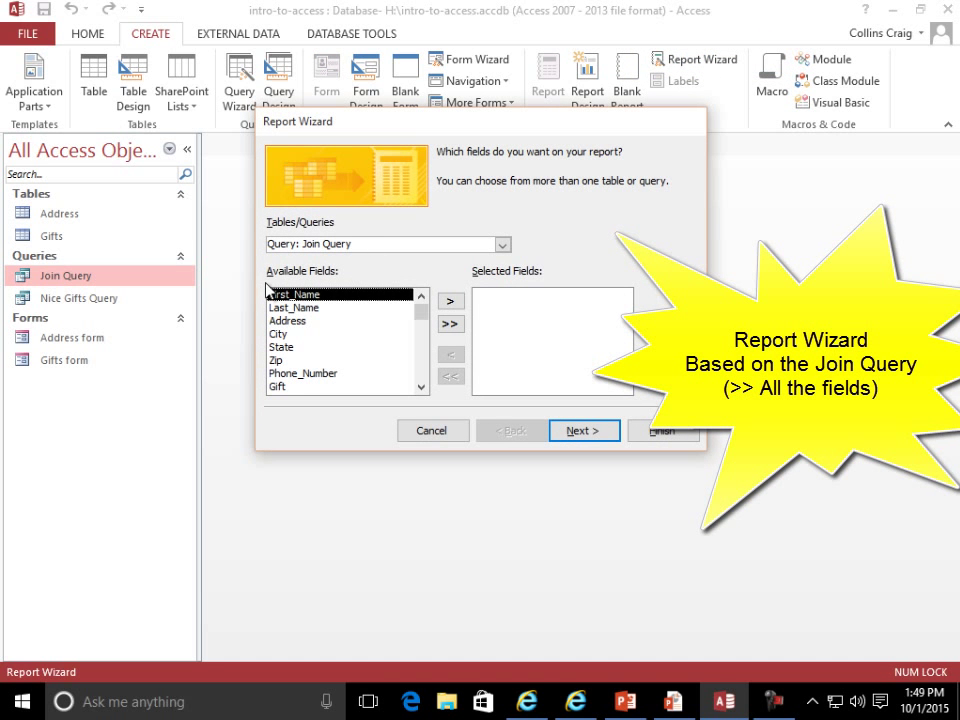
left_click(449, 323)
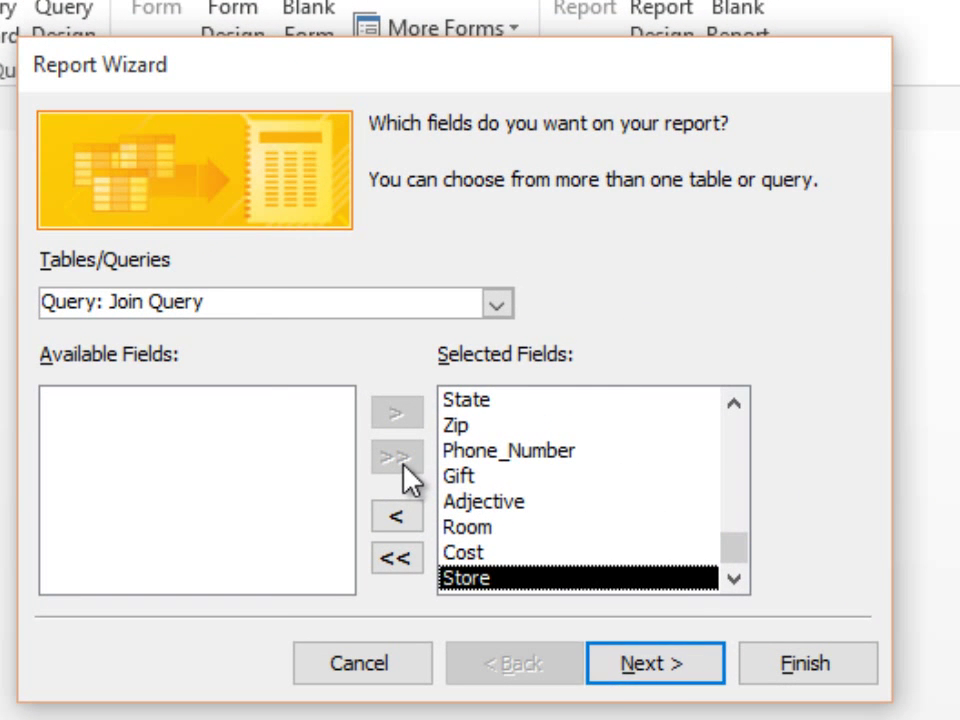
left_click(650, 650)
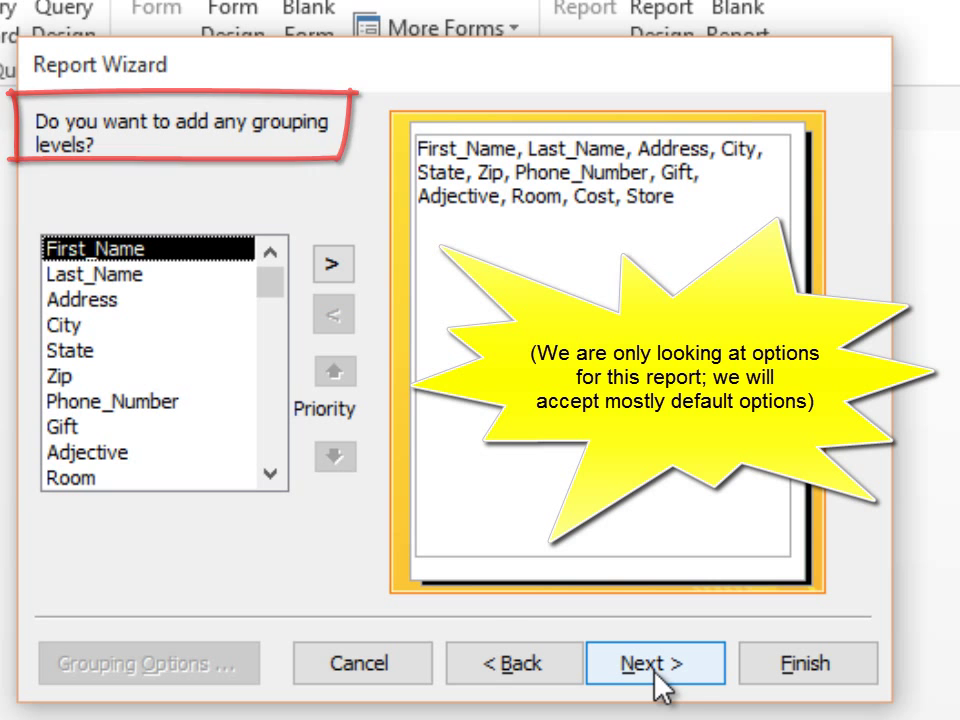
left_click(656, 674)
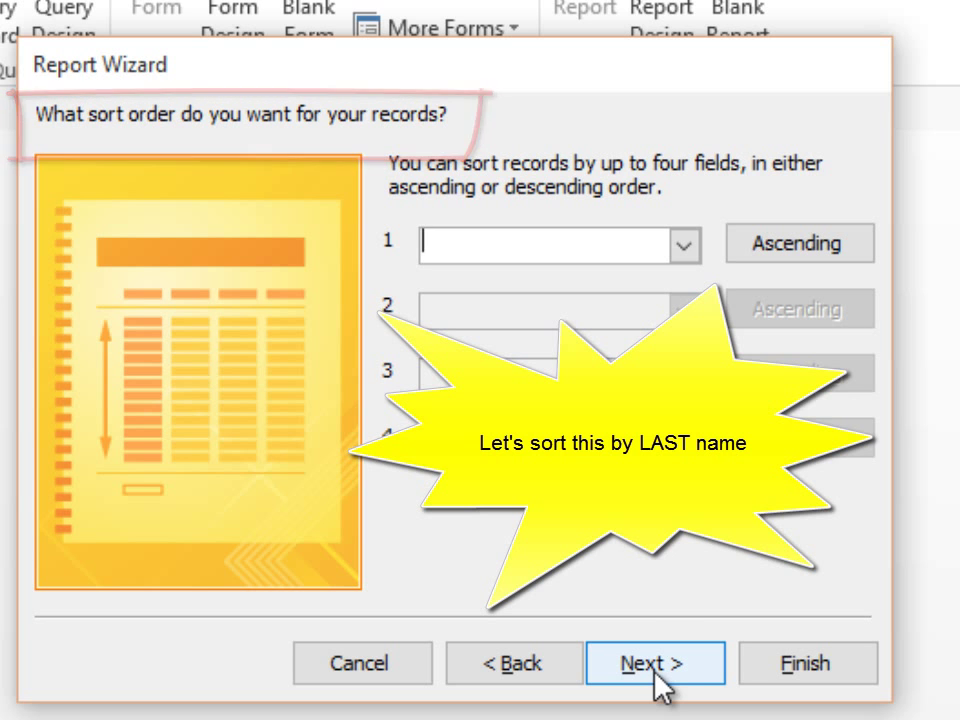
Sort the report's records by Last_Name in ascending order and accept the default layout
left_click(683, 249)
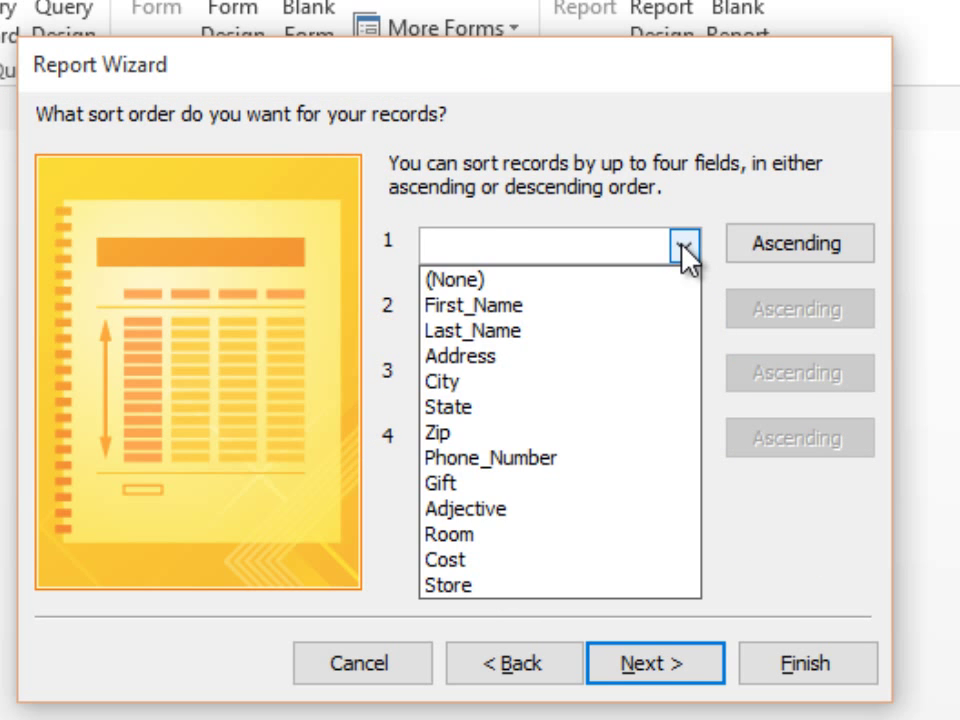
left_click(572, 338)
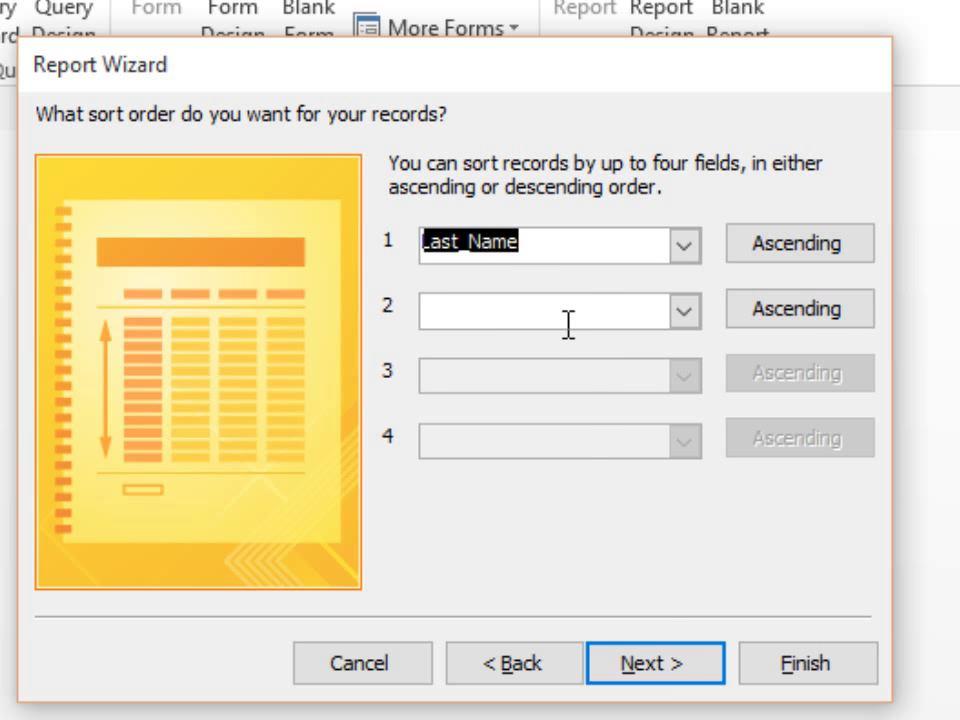
left_click(650, 665)
left_click(645, 675)
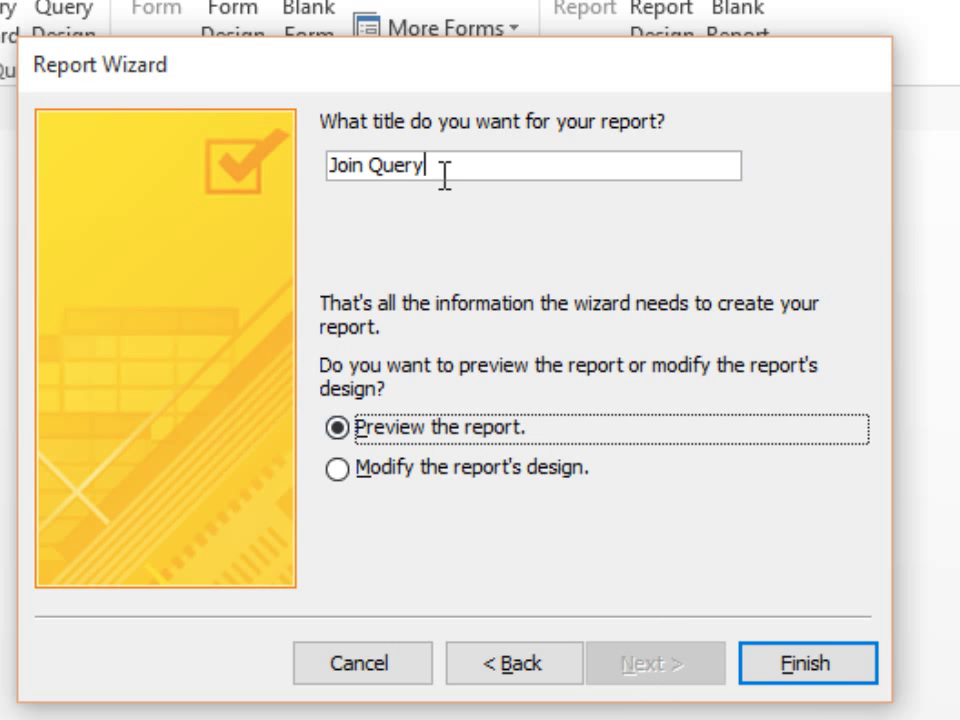
Title the report Nice_Gifts-report and finish the wizard with the report preview option
left_click_drag(444, 178, 332, 150)
type("Nice_Gifts-report")
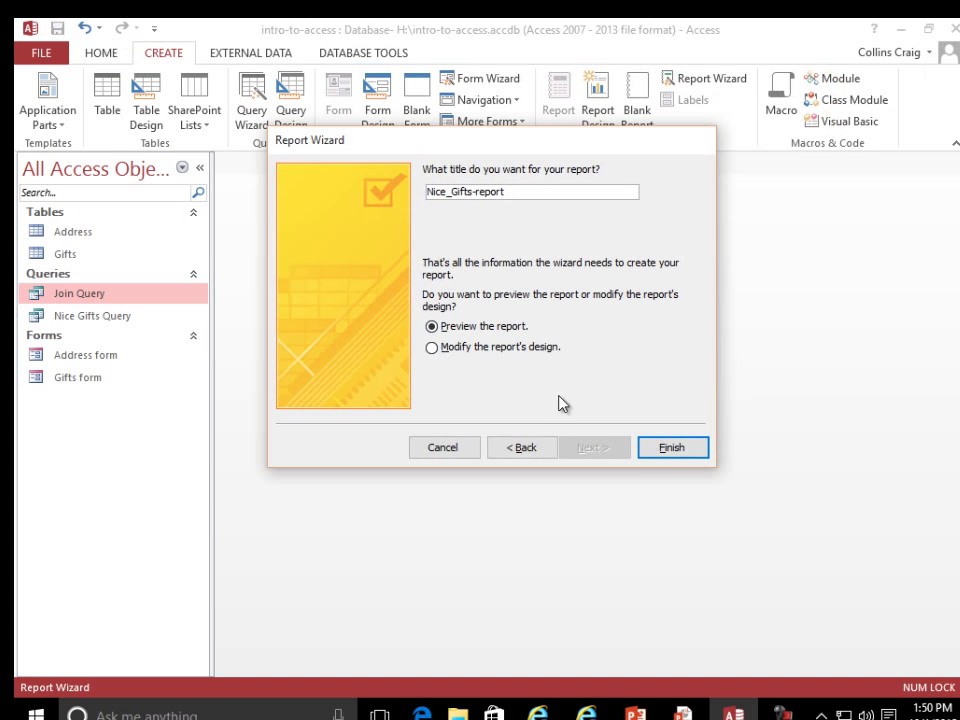
left_click(670, 451)
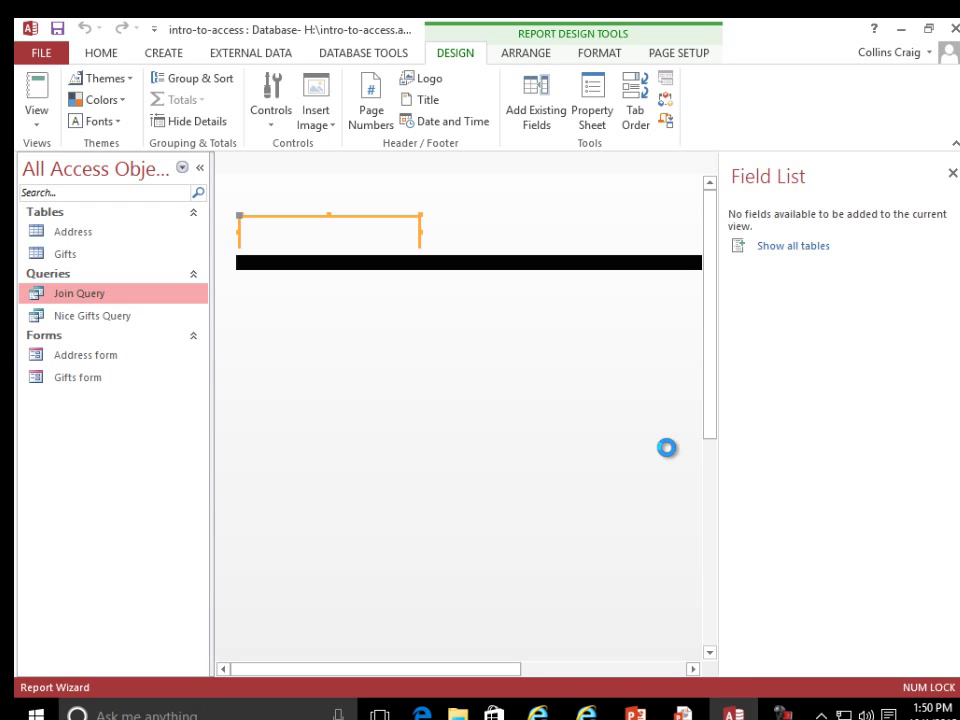